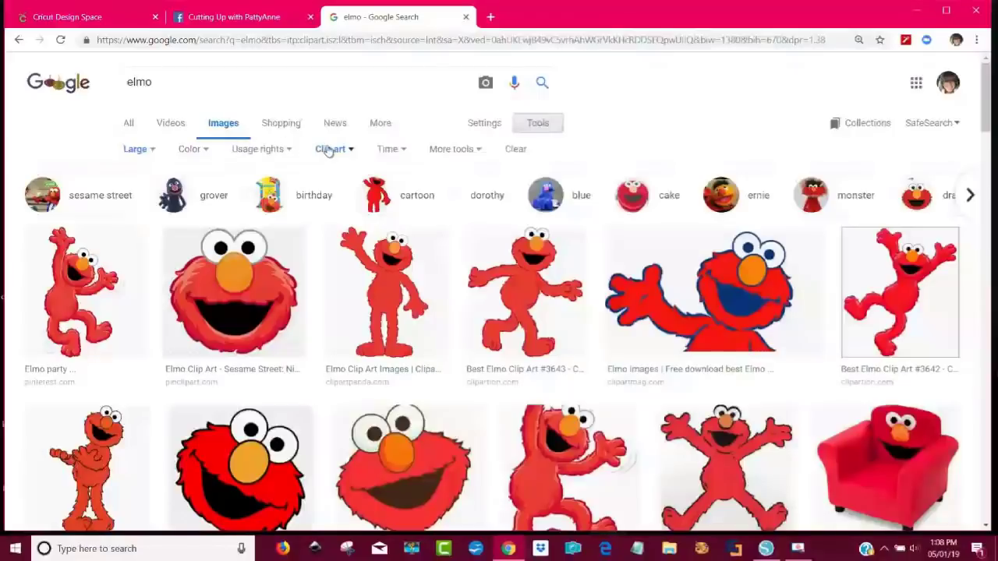
# - Check the image type filter options for the elmo search and look through the large clip art results
pyautogui.click(332, 153)
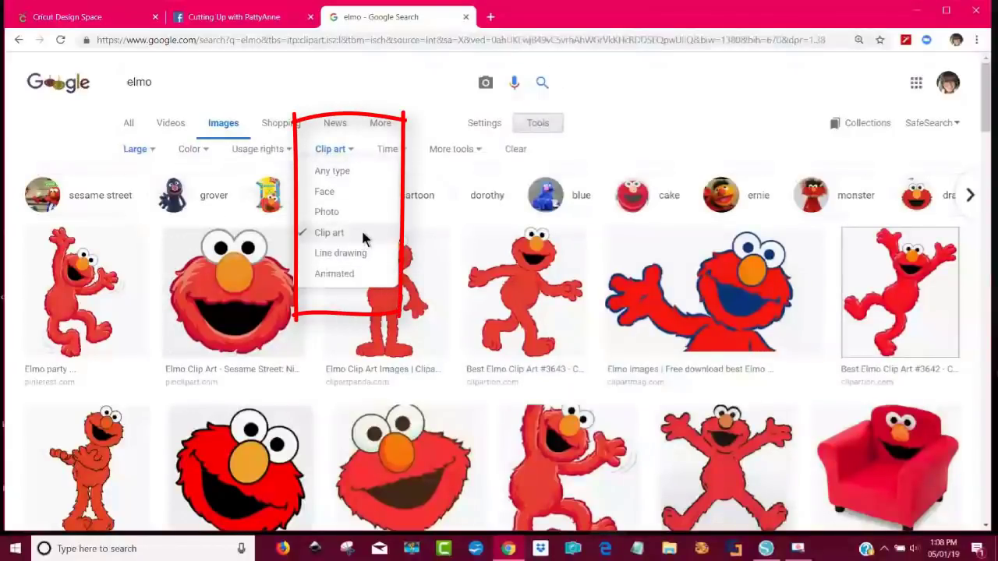
pyautogui.click(704, 117)
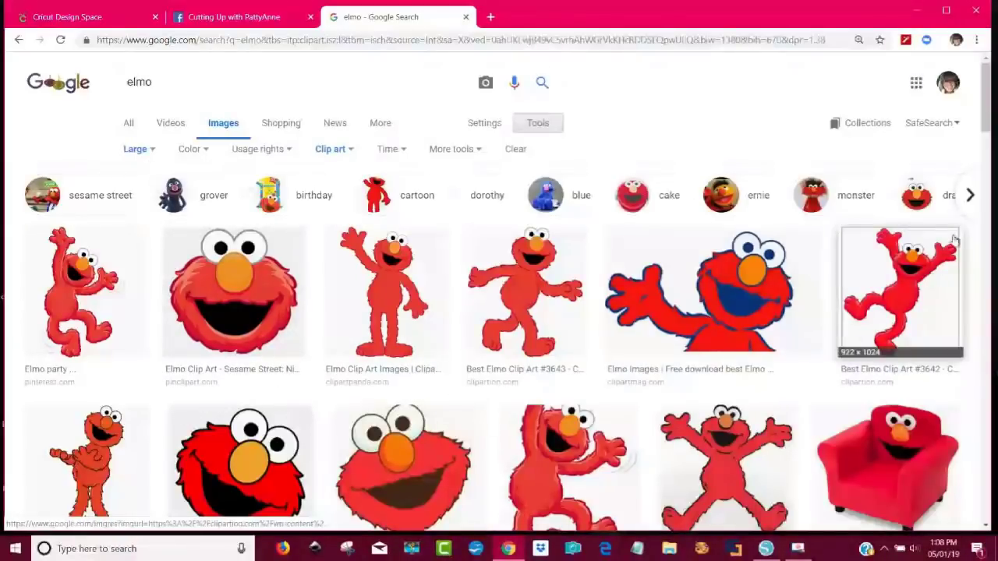
pyautogui.scroll(-3, 954, 241)
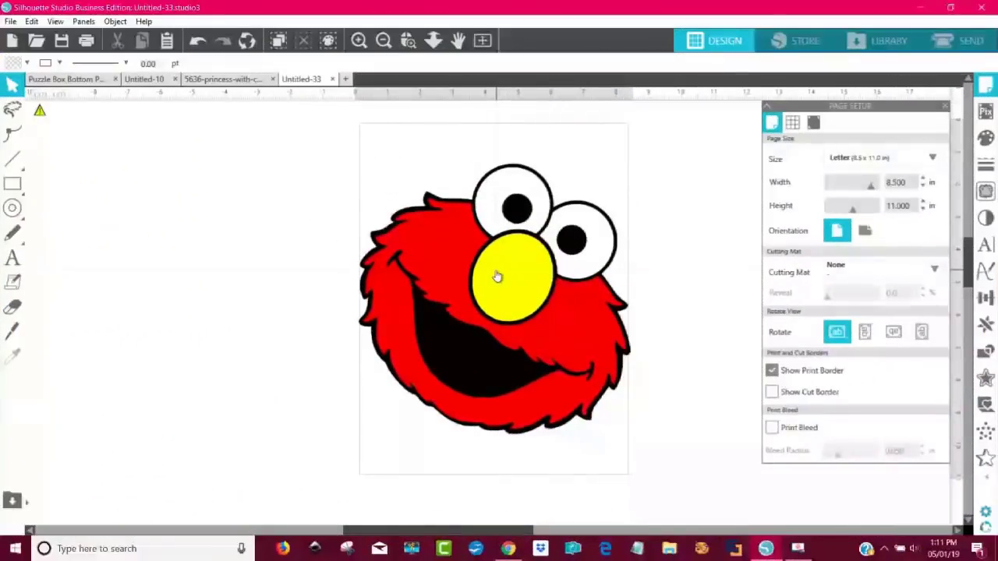
# - Rotate the Elmo picture counter-clockwise until the face is upright and position it over the page
pyautogui.moveTo(497, 276); pyautogui.dragTo(416, 280)
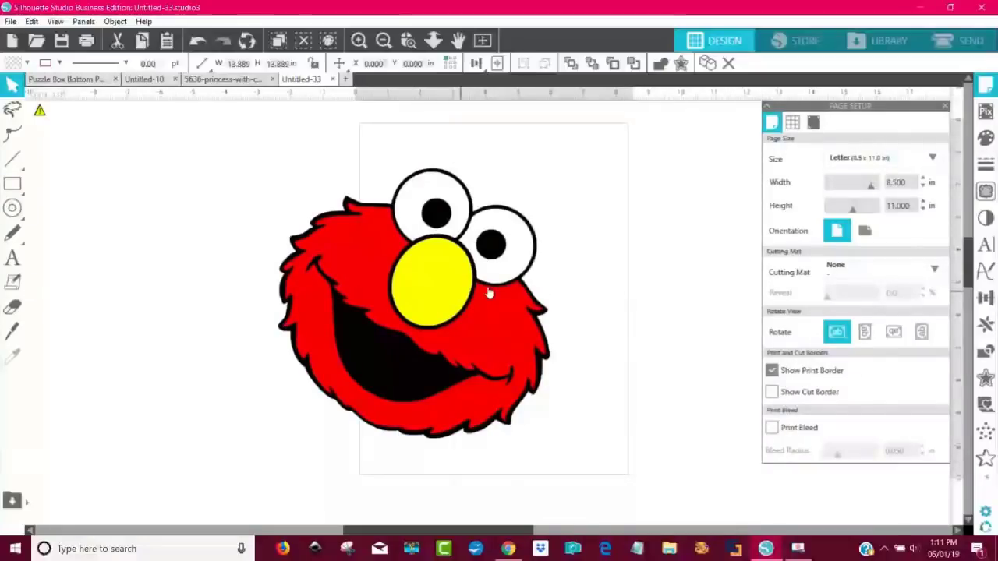
pyautogui.moveTo(453, 291); pyautogui.dragTo(511, 265)
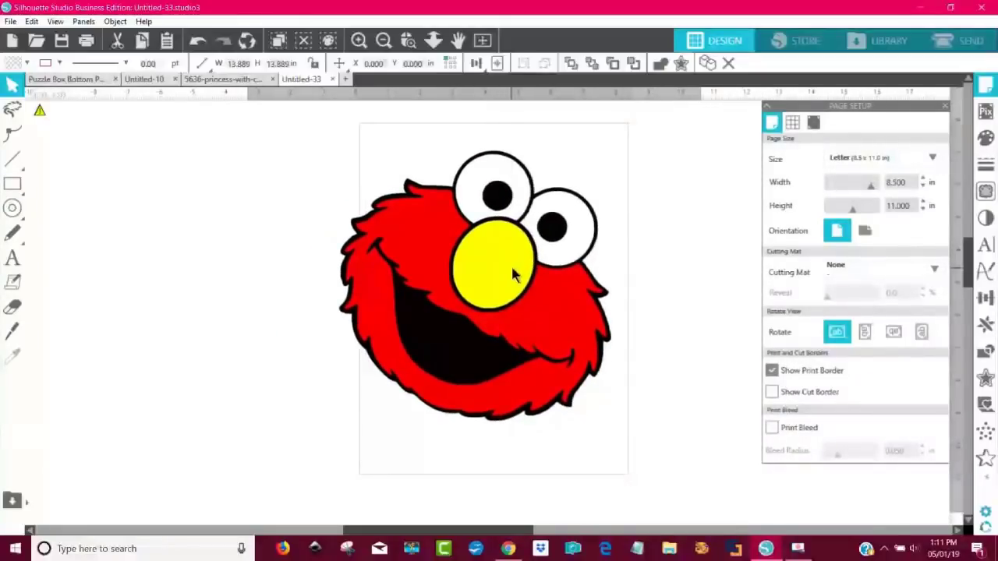
pyautogui.moveTo(487, 222); pyautogui.dragTo(495, 314)
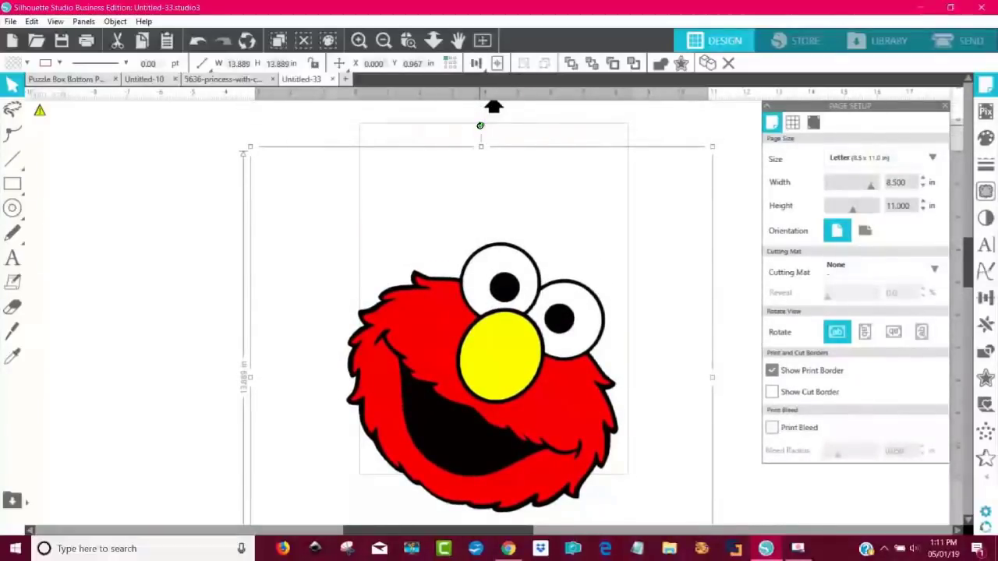
pyautogui.moveTo(481, 125); pyautogui.dragTo(371, 150)
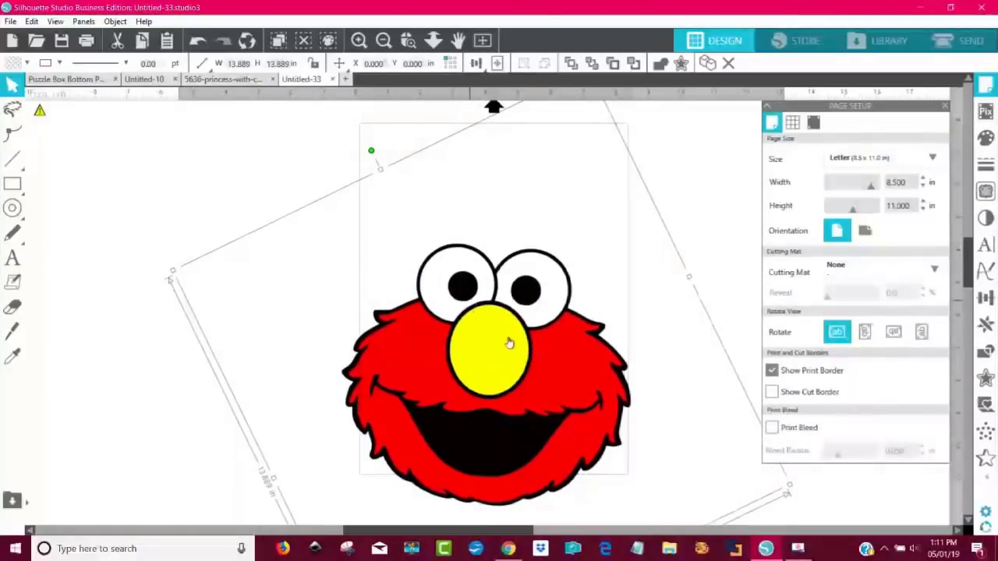
pyautogui.moveTo(514, 339); pyautogui.dragTo(492, 267)
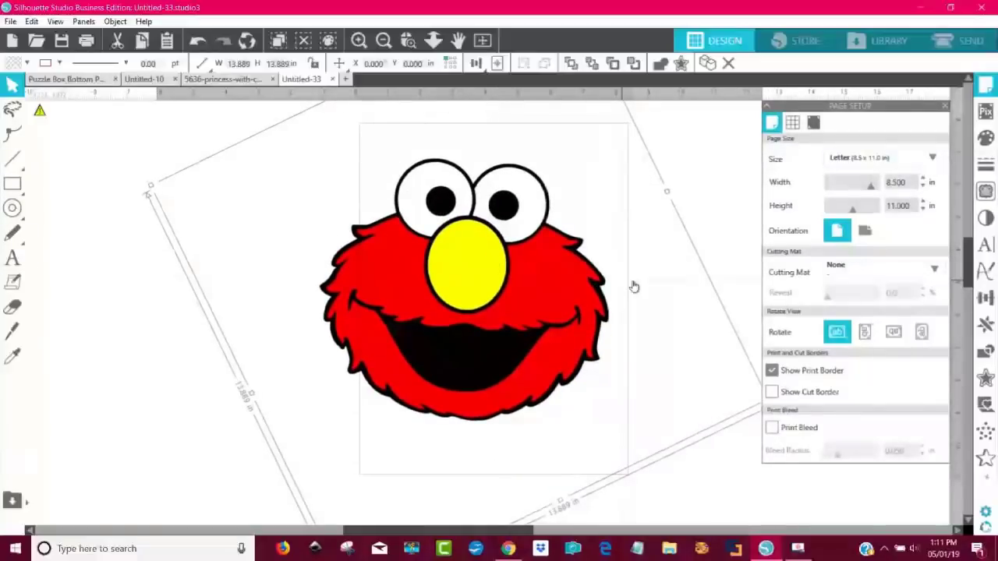
pyautogui.click(714, 190)
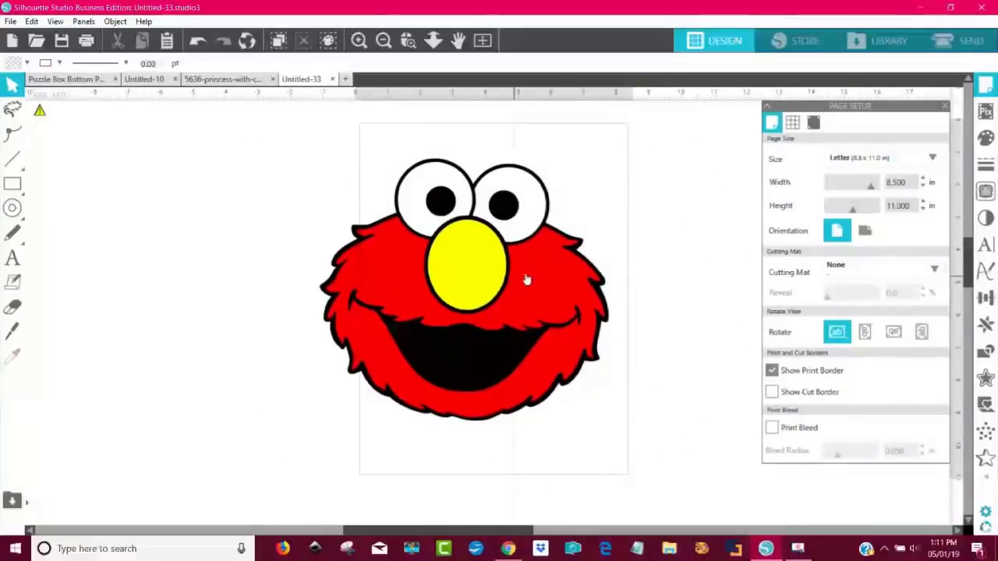
# - Define a trace area about 11.06 in wide around the whole Elmo face and set the trace threshold to 29%
pyautogui.click(987, 193)
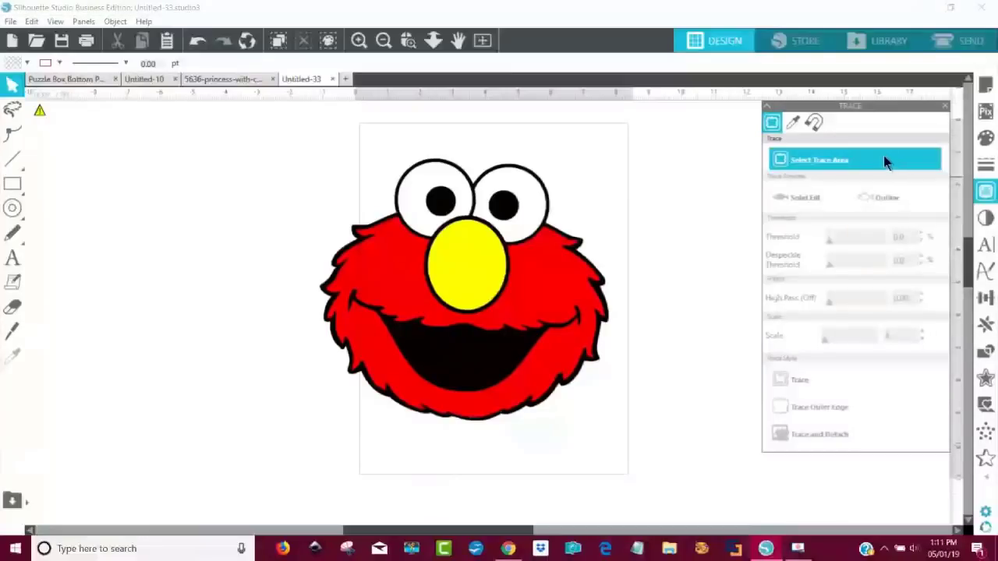
pyautogui.click(841, 164)
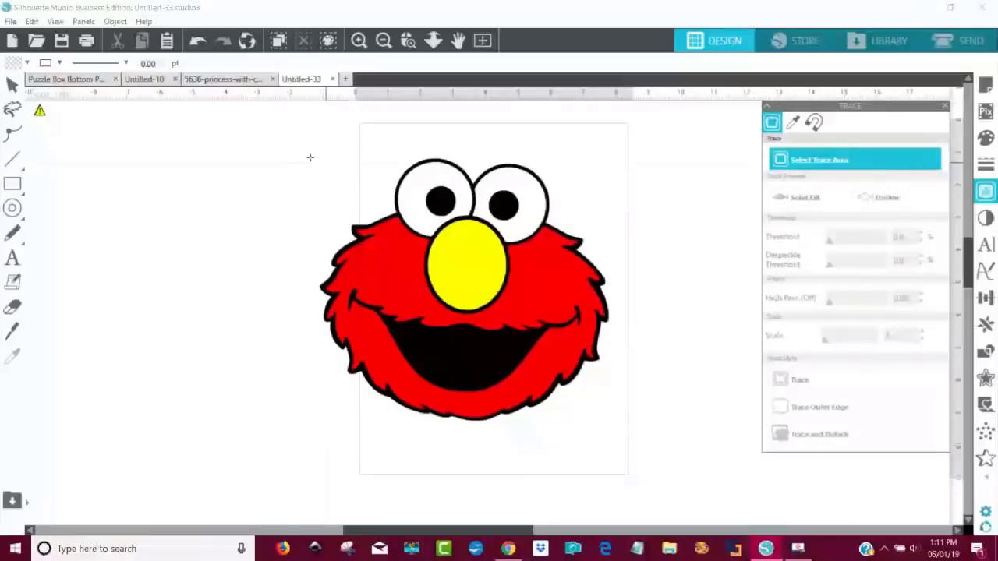
pyautogui.moveTo(289, 150)
pyautogui.mouseDown()
pyautogui.moveTo(580, 279)
pyautogui.moveTo(647, 403)
pyautogui.moveTo(653, 439)
pyautogui.mouseUp()
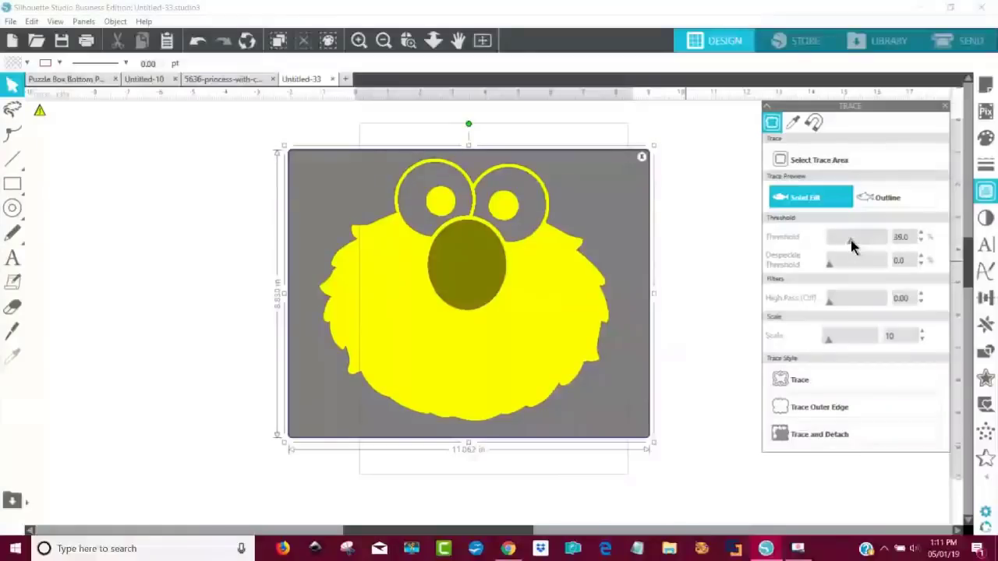
pyautogui.moveTo(850, 240); pyautogui.dragTo(837, 238)
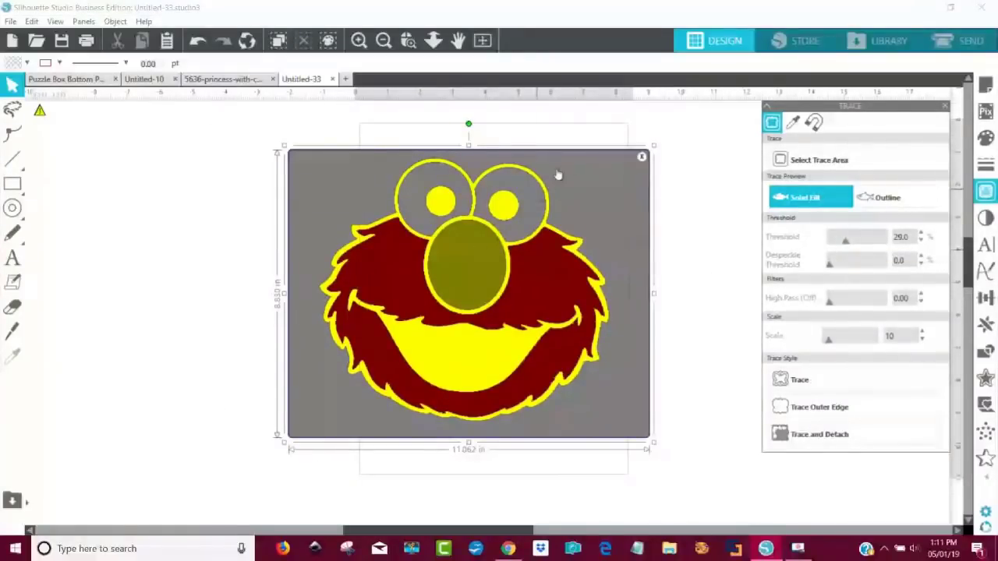
# - Move the trace area off the face and back over it, and trace the picture with the standard Trace style
pyautogui.moveTo(636, 161); pyautogui.dragTo(522, 432)
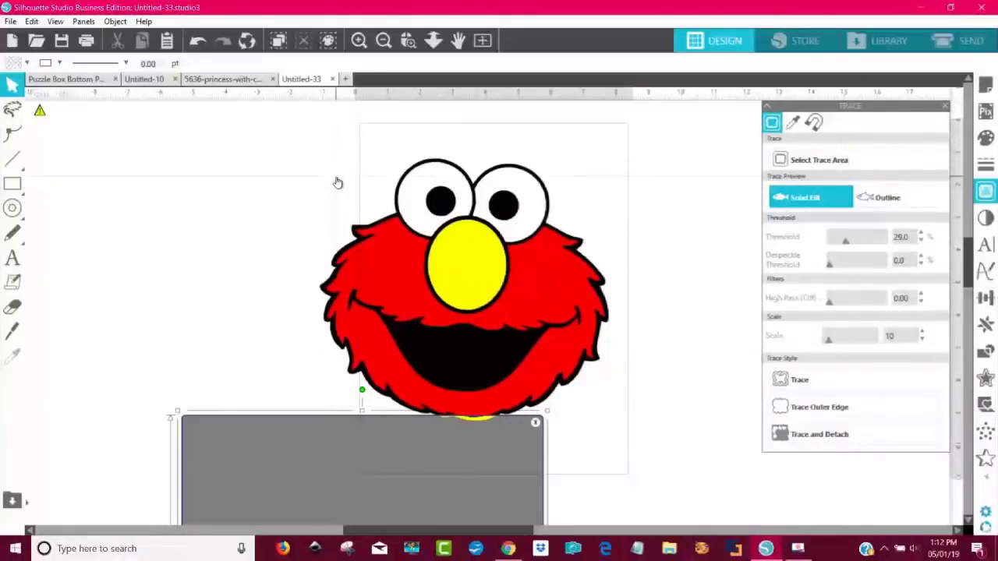
pyautogui.moveTo(324, 448); pyautogui.dragTo(418, 185)
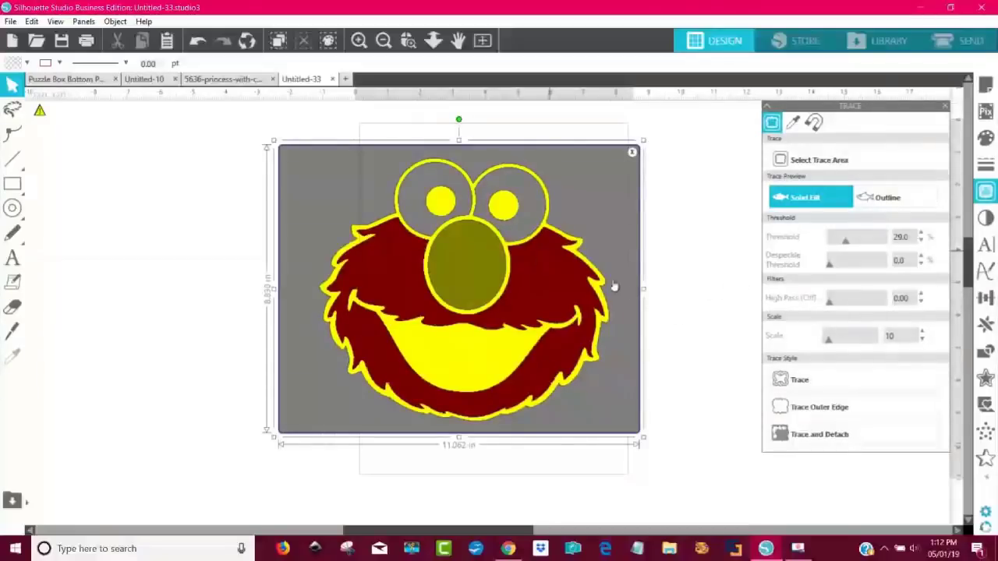
pyautogui.click(807, 382)
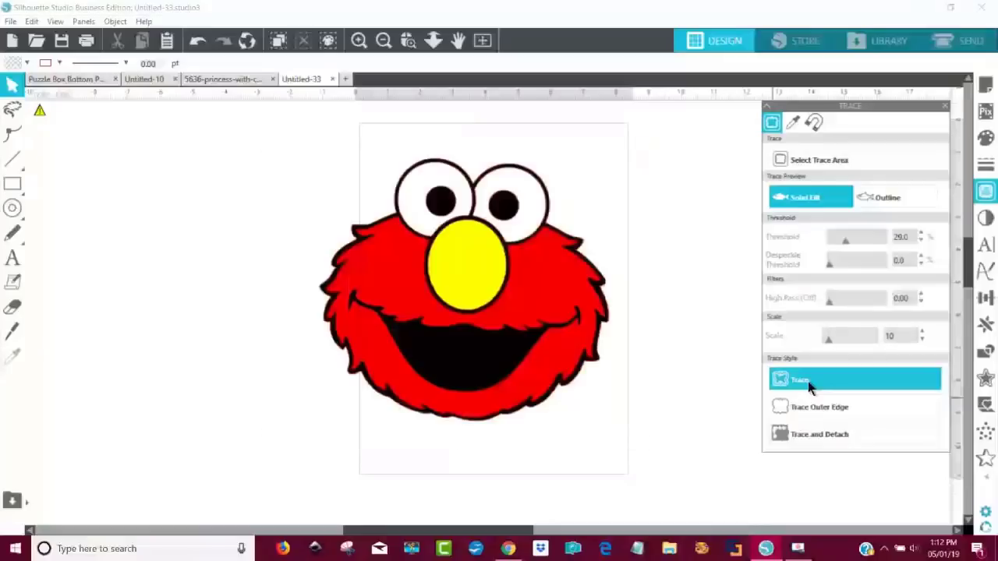
# - Move the original Elmo picture off the traced lines, shrink it to about 7.26 in, and park it beside the page as reference
pyautogui.moveTo(535, 307)
pyautogui.mouseDown()
pyautogui.moveTo(333, 295)
pyautogui.moveTo(201, 273)
pyautogui.mouseUp()
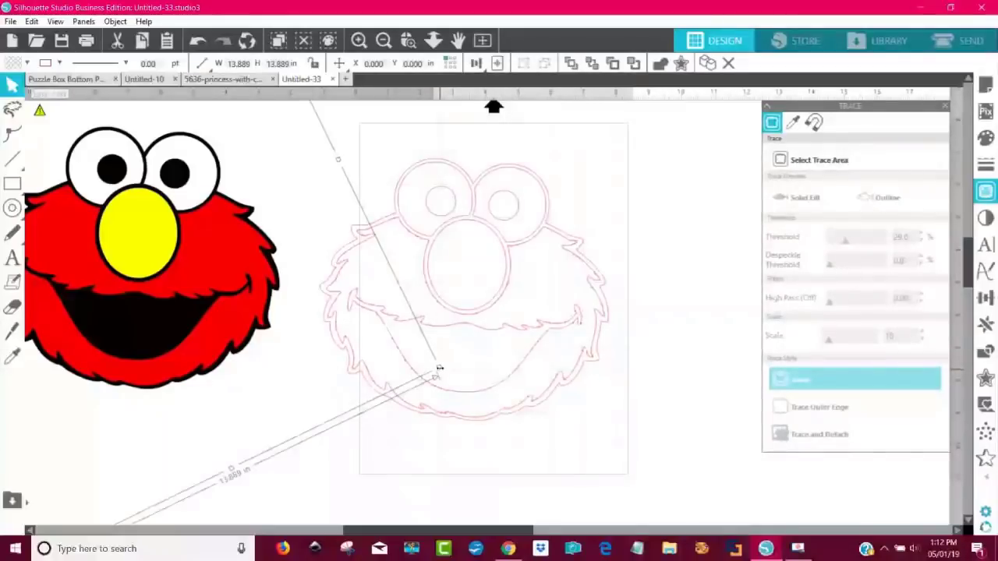
pyautogui.moveTo(441, 374); pyautogui.dragTo(60, 292)
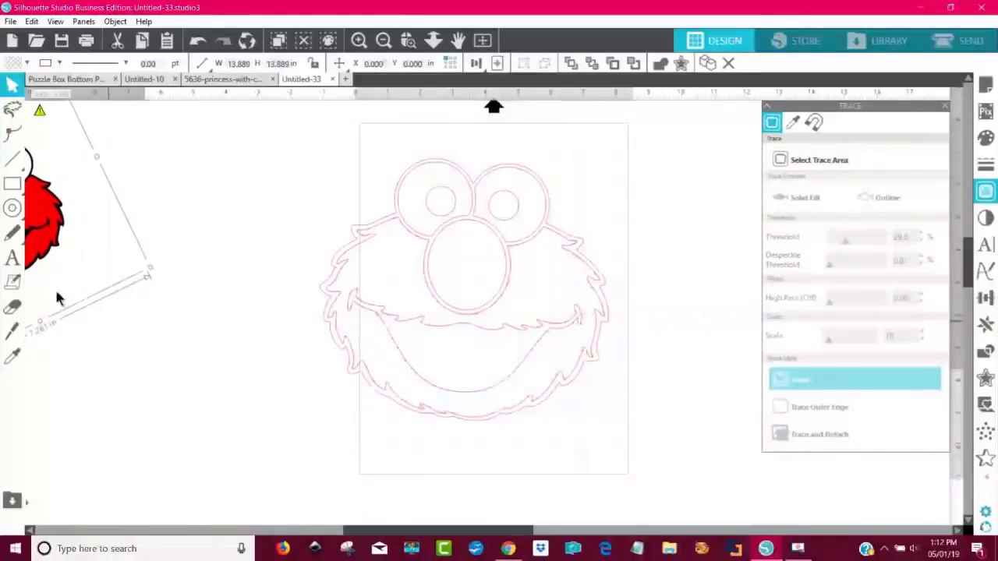
pyautogui.moveTo(38, 229); pyautogui.dragTo(207, 248)
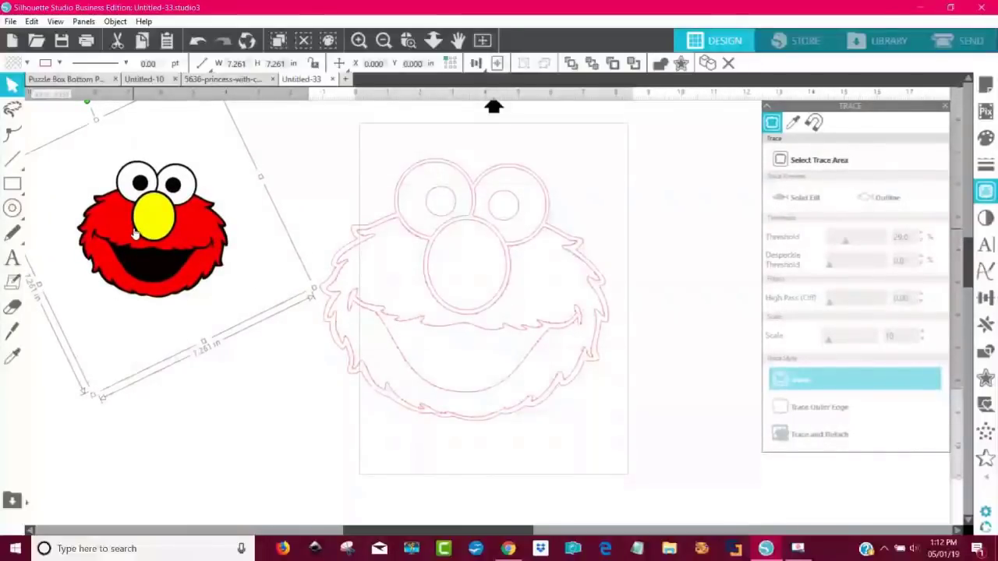
pyautogui.click(371, 178)
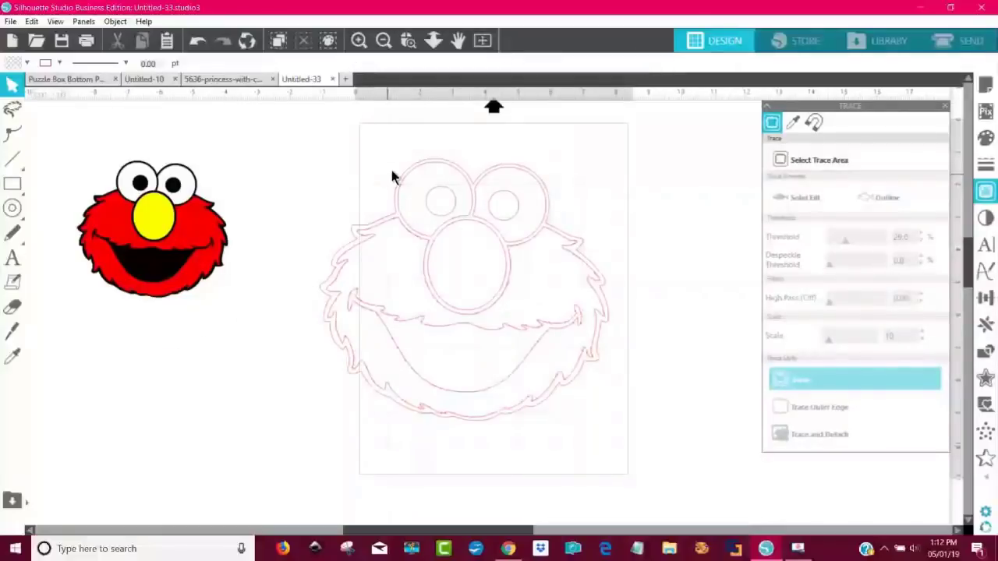
# - Fill the traced Elmo outline with light orange and shift it slightly on the page
pyautogui.click(423, 167)
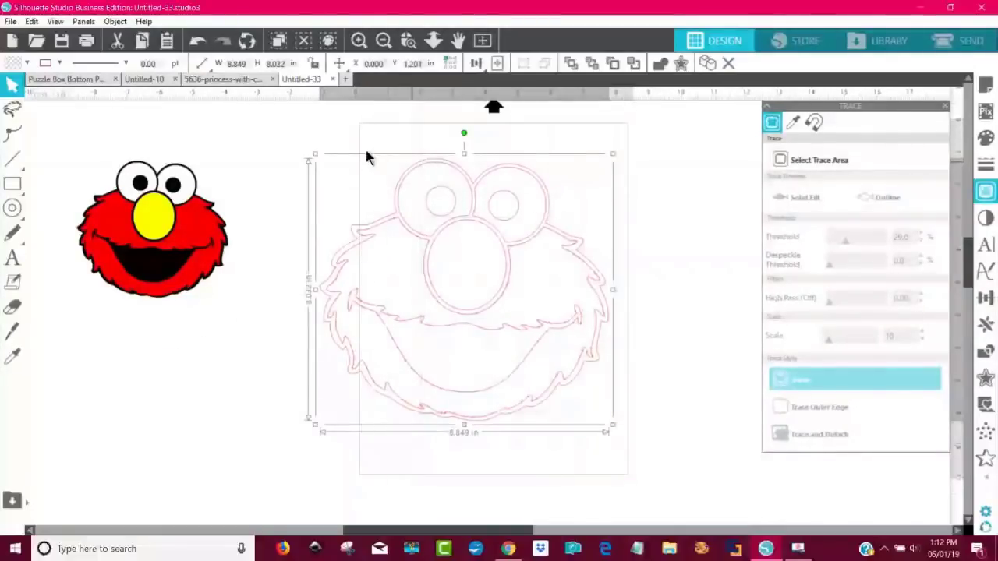
pyautogui.click(10, 64)
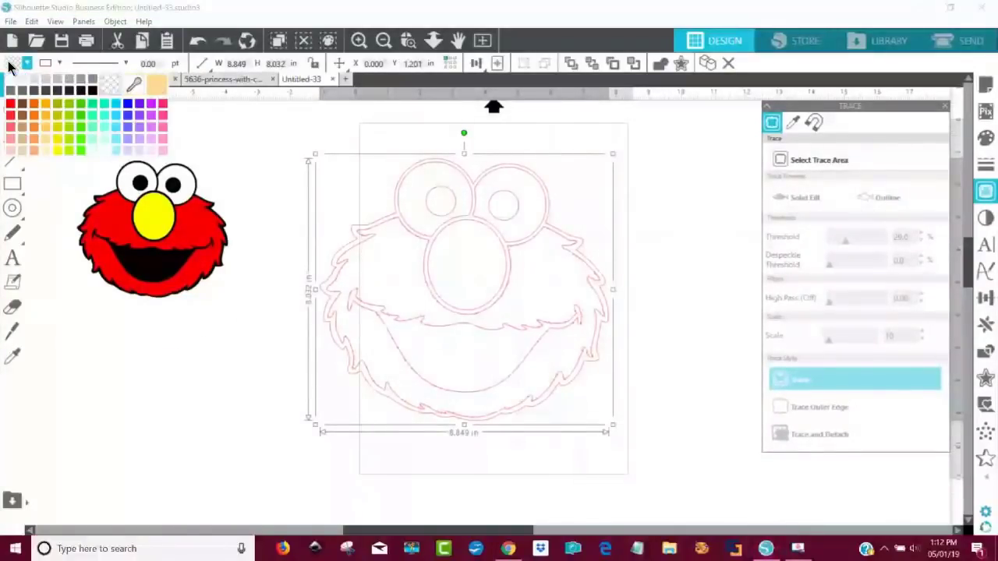
pyautogui.click(159, 81)
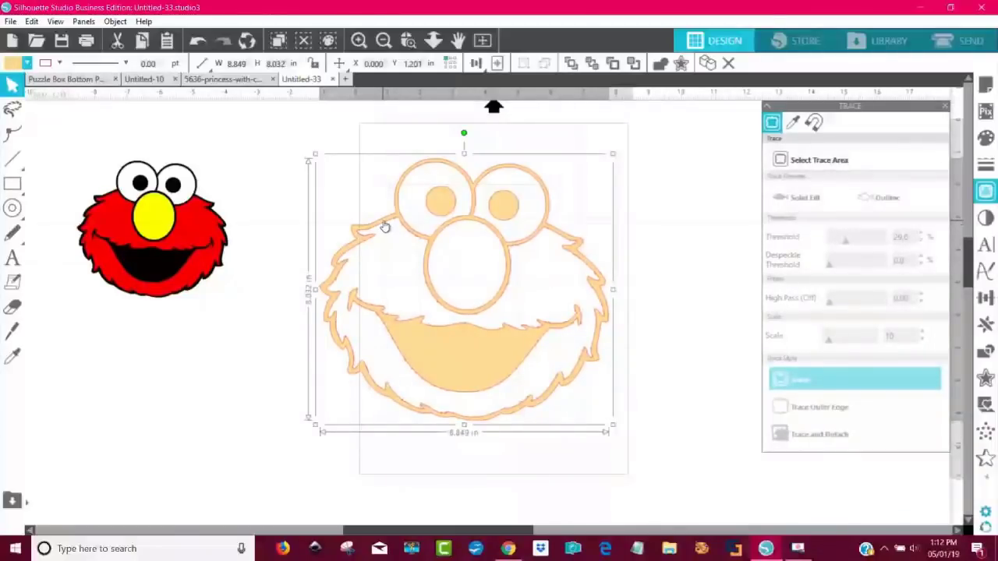
pyautogui.moveTo(384, 226); pyautogui.dragTo(361, 222)
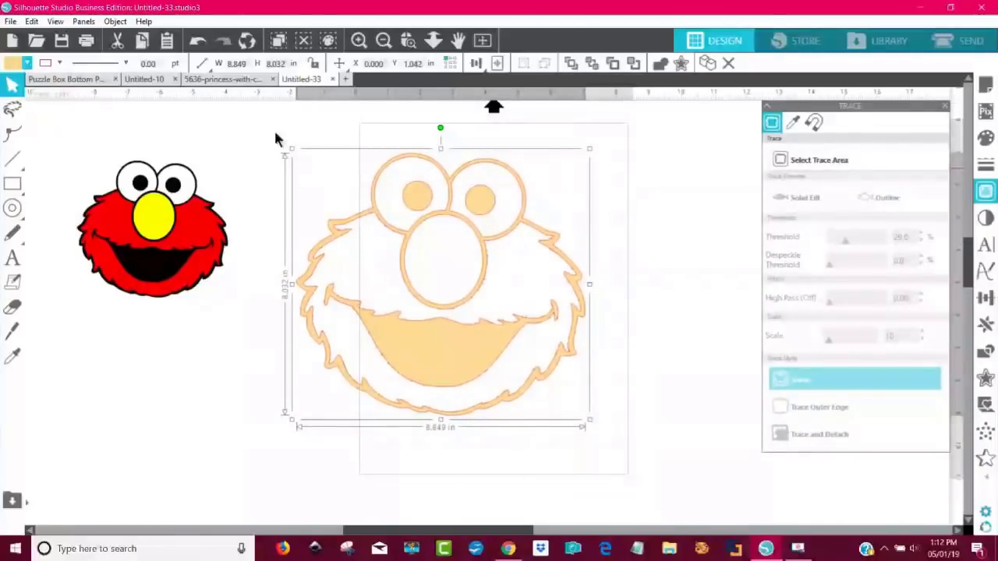
# - Release the compound path of the filled Elmo trace to separate its shapes
pyautogui.click(115, 22)
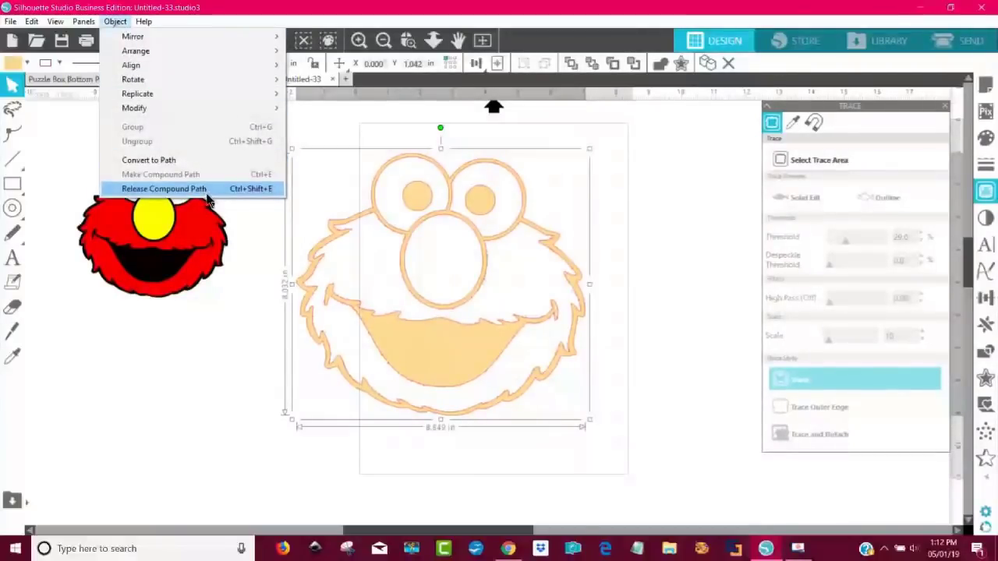
pyautogui.click(243, 189)
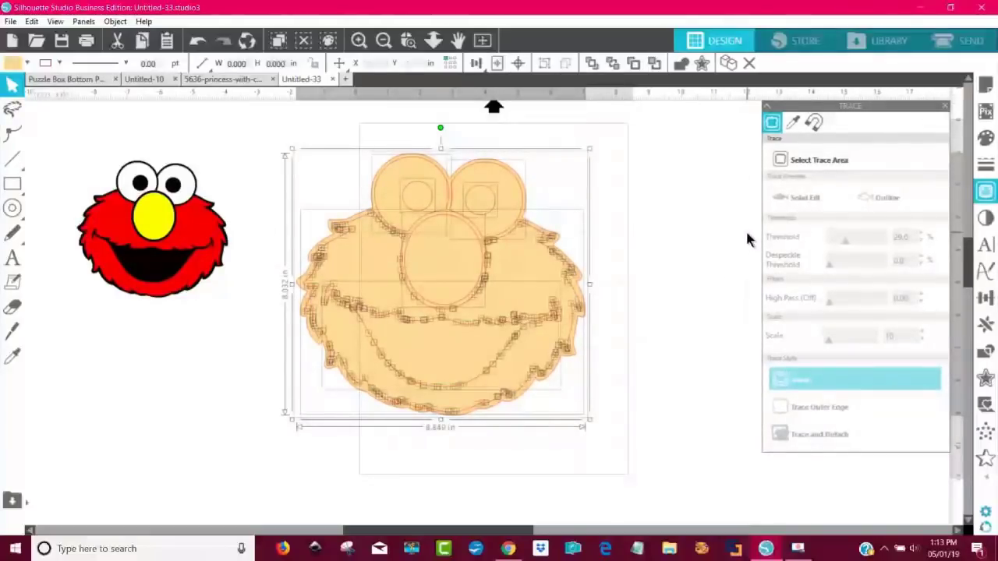
pyautogui.click(703, 275)
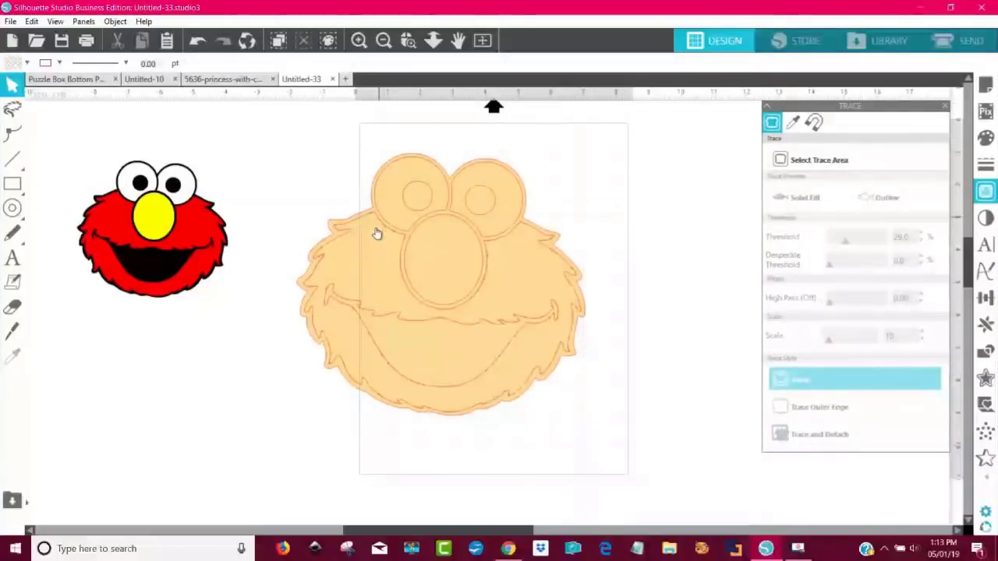
# - Pull out the outermost head silhouette, fill it with black, and place it back behind the face pieces
pyautogui.moveTo(358, 220)
pyautogui.mouseDown()
pyautogui.moveTo(291, 202)
pyautogui.moveTo(223, 161)
pyautogui.moveTo(148, 166)
pyautogui.moveTo(99, 323)
pyautogui.moveTo(102, 360)
pyautogui.moveTo(84, 356)
pyautogui.moveTo(148, 312)
pyautogui.moveTo(101, 304)
pyautogui.moveTo(88, 331)
pyautogui.moveTo(119, 276)
pyautogui.moveTo(116, 285)
pyautogui.mouseUp()
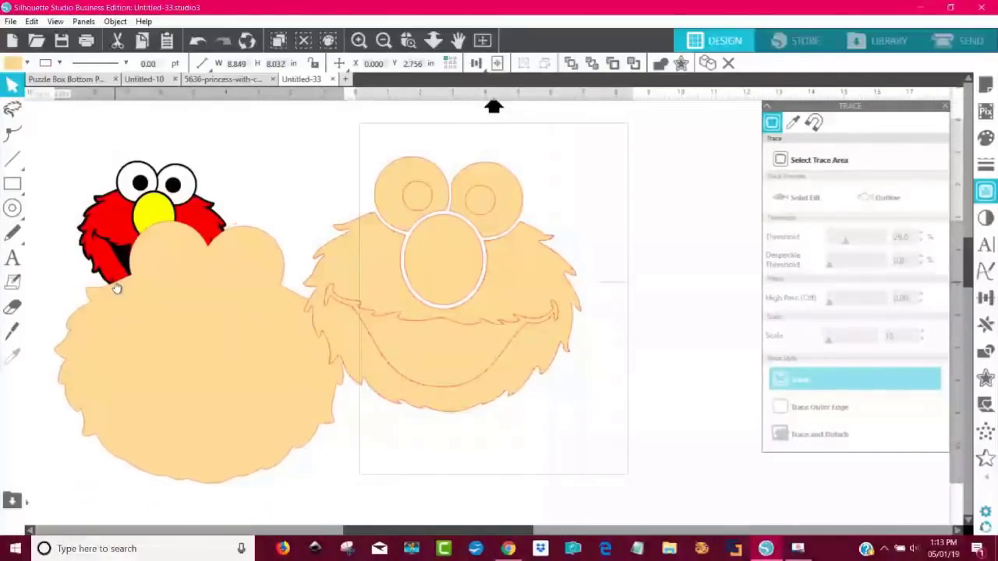
pyautogui.click(13, 64)
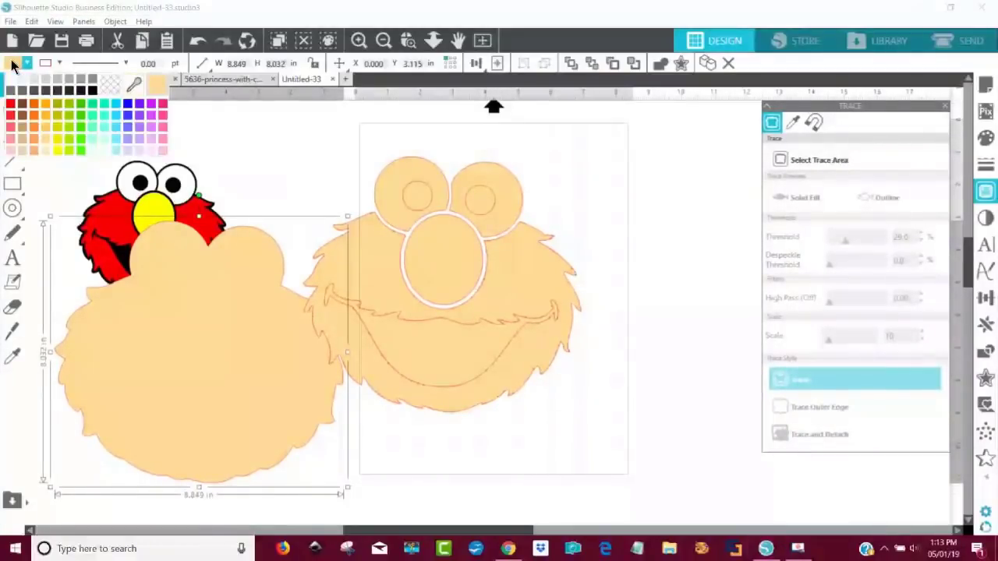
pyautogui.click(82, 90)
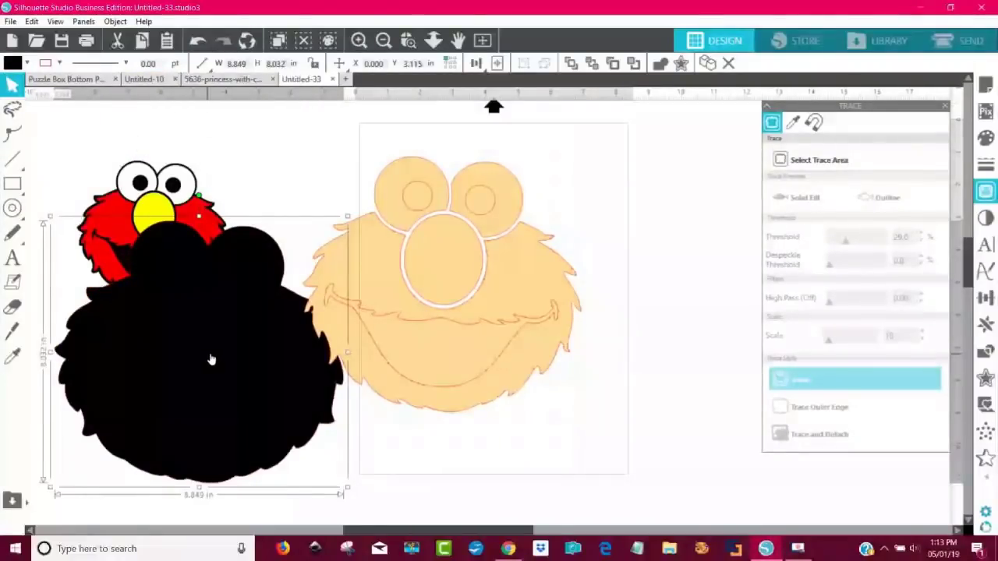
pyautogui.moveTo(190, 380); pyautogui.dragTo(428, 312)
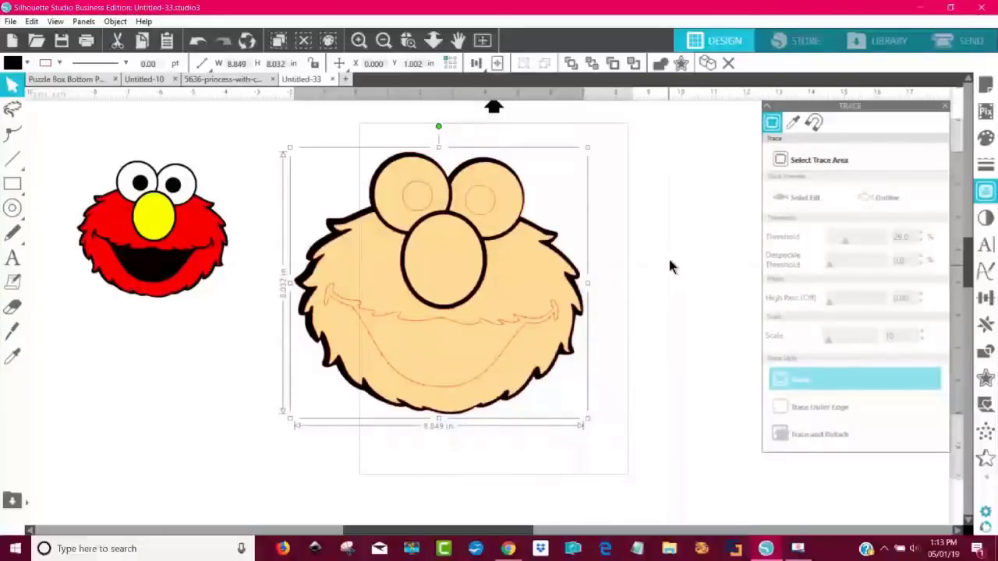
pyautogui.click(591, 206)
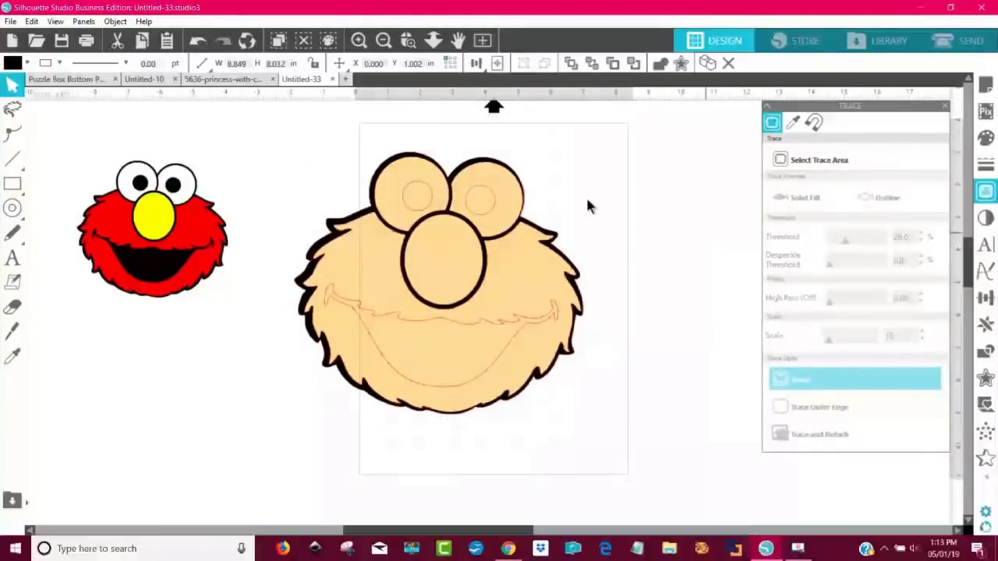
# - Subtract the pupil circle from the right-hand eye of the traced Elmo so the black backing forms the pupil
pyautogui.click(482, 194)
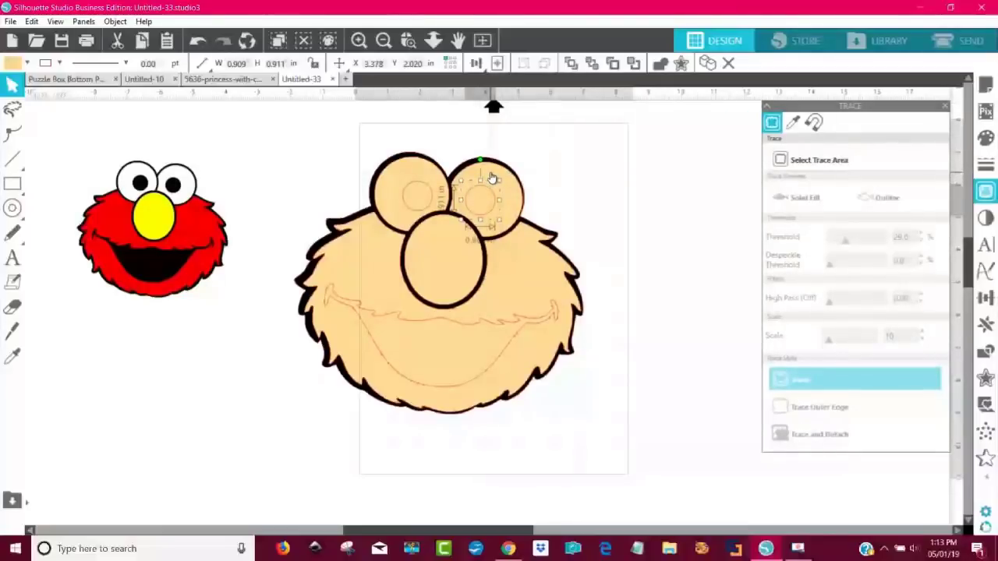
pyautogui.keyDown('shift'); pyautogui.click(490, 177); pyautogui.keyUp('shift')
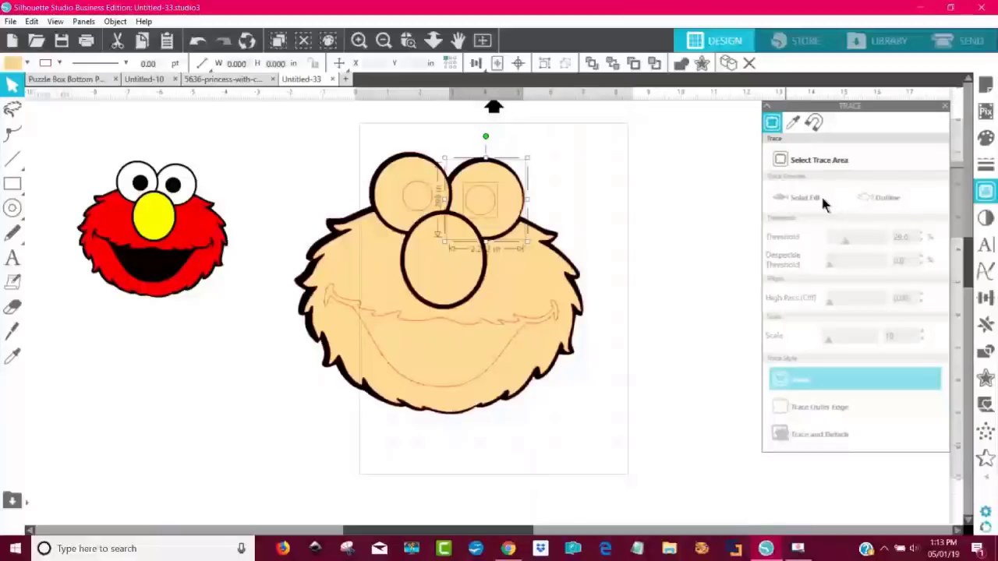
pyautogui.click(983, 355)
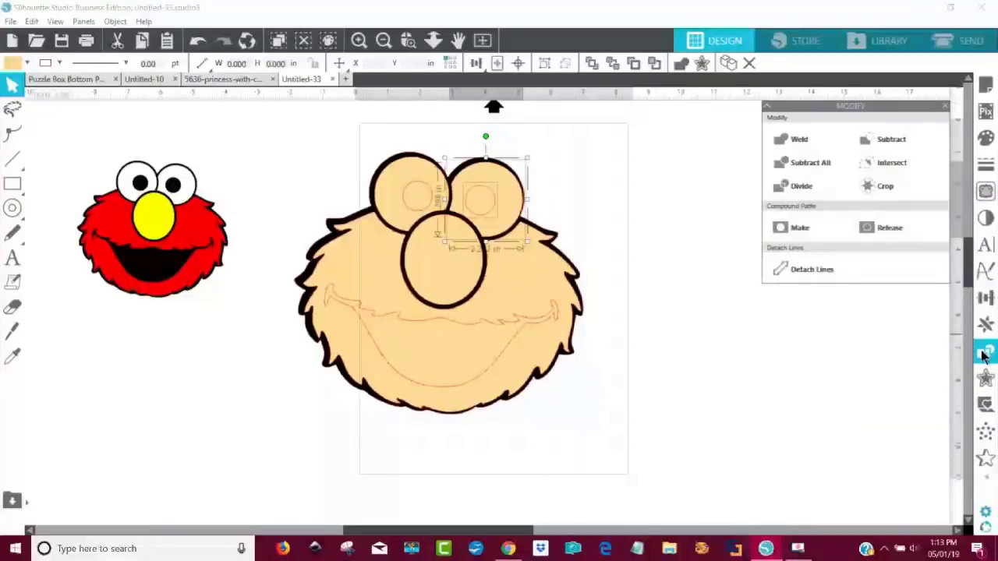
pyautogui.click(888, 141)
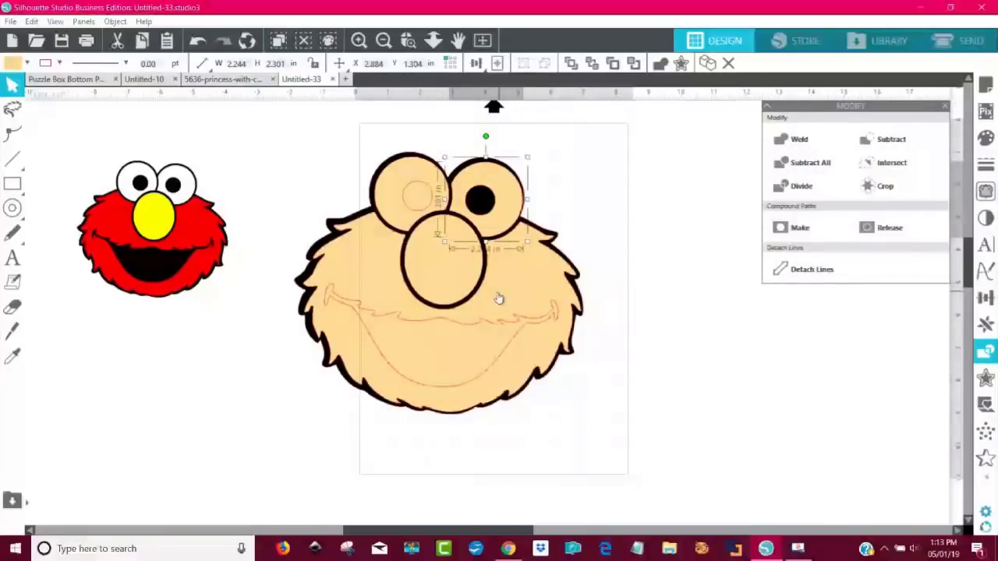
pyautogui.moveTo(499, 296)
pyautogui.mouseDown()
pyautogui.moveTo(416, 350)
pyautogui.moveTo(503, 306)
pyautogui.moveTo(501, 296)
pyautogui.mouseUp()
pyautogui.press('Escape')
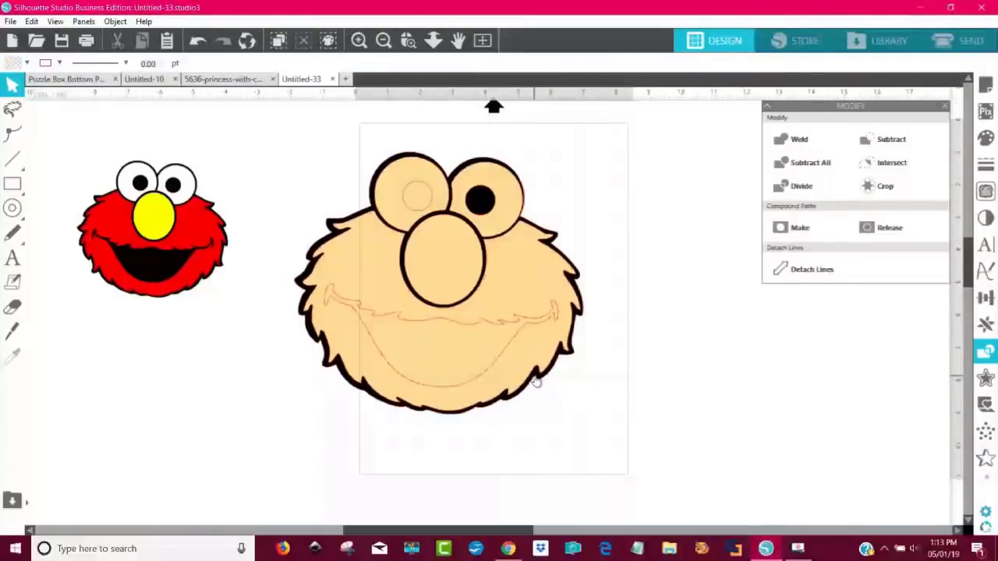
# - Move the right-hand eye piece away from the black backing and reseat it slightly higher and further left
pyautogui.click(508, 198)
pyautogui.moveTo(508, 198); pyautogui.dragTo(472, 158)
pyautogui.moveTo(493, 181); pyautogui.dragTo(502, 196)
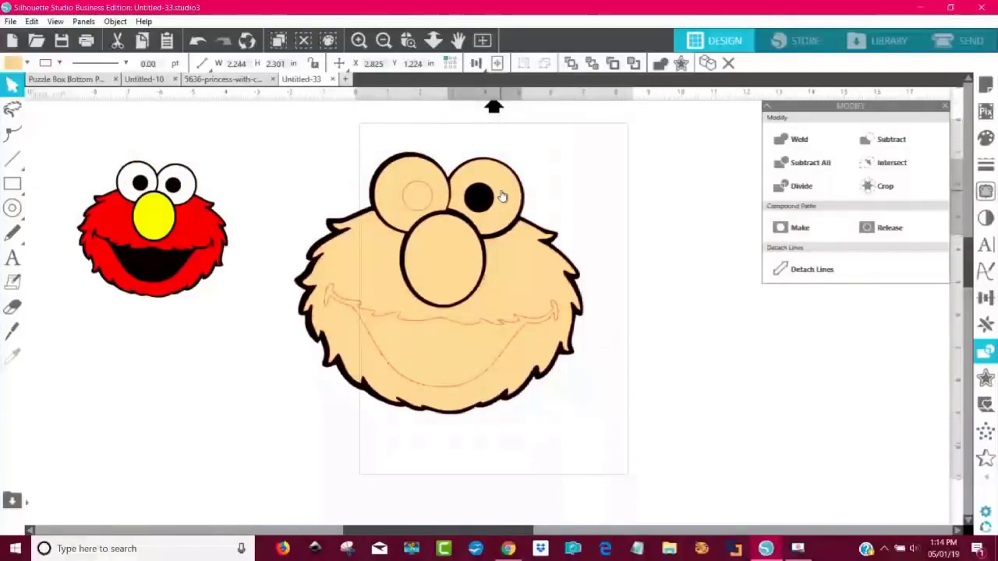
# - Subtract the pupil circle from the left-hand eye of the traced Elmo
pyautogui.click(420, 198)
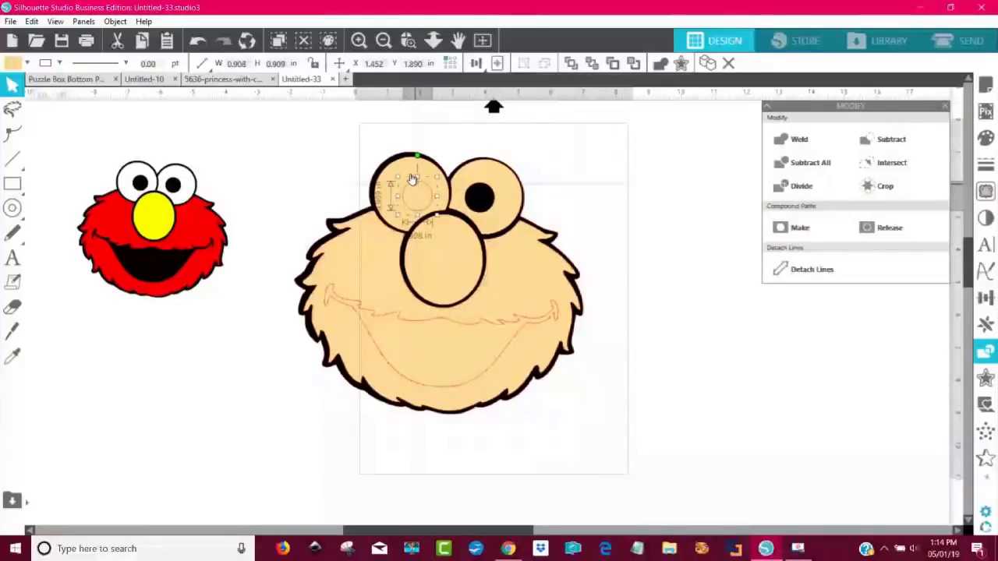
pyautogui.keyDown('shift'); pyautogui.click(411, 164); pyautogui.keyUp('shift')
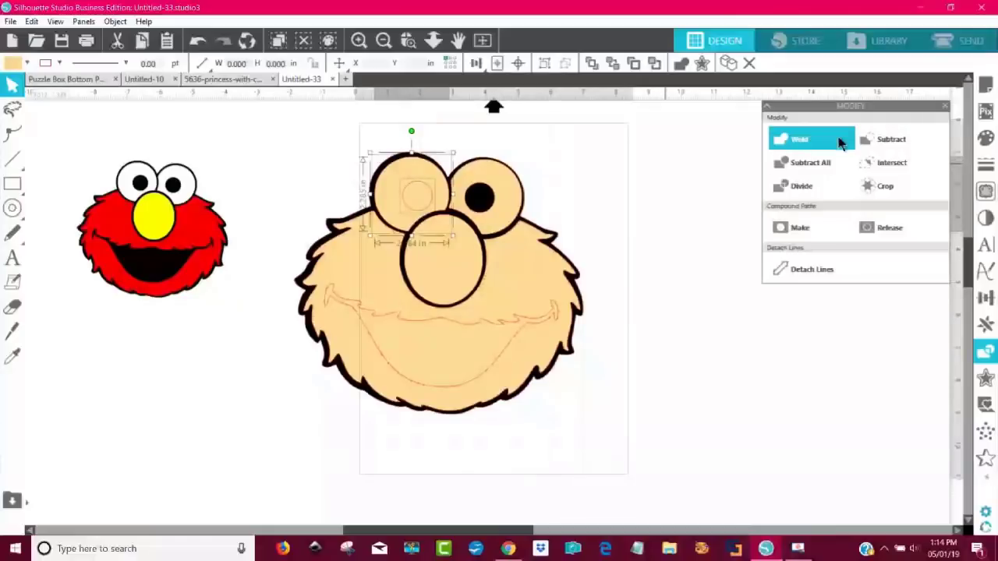
pyautogui.click(888, 145)
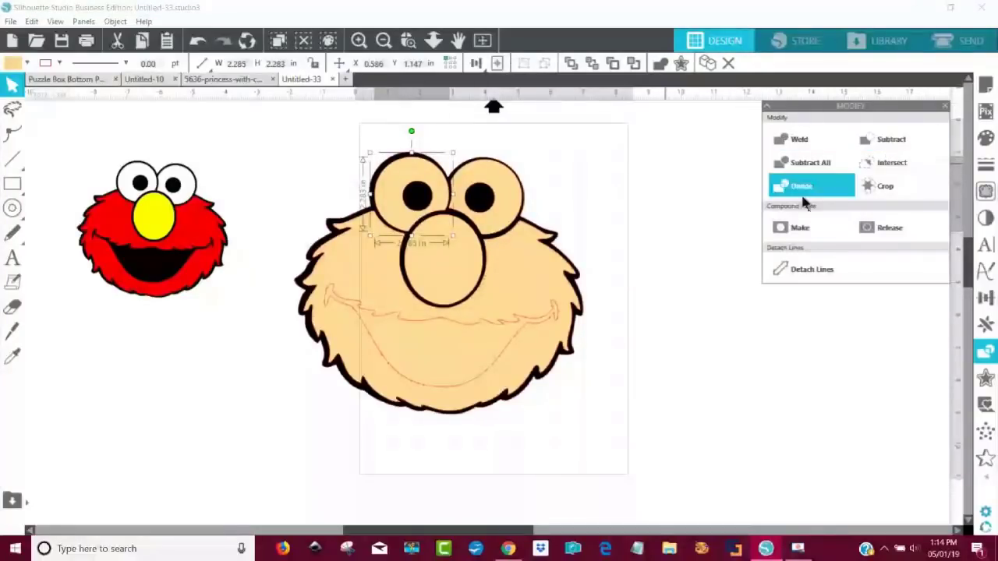
pyautogui.click(711, 282)
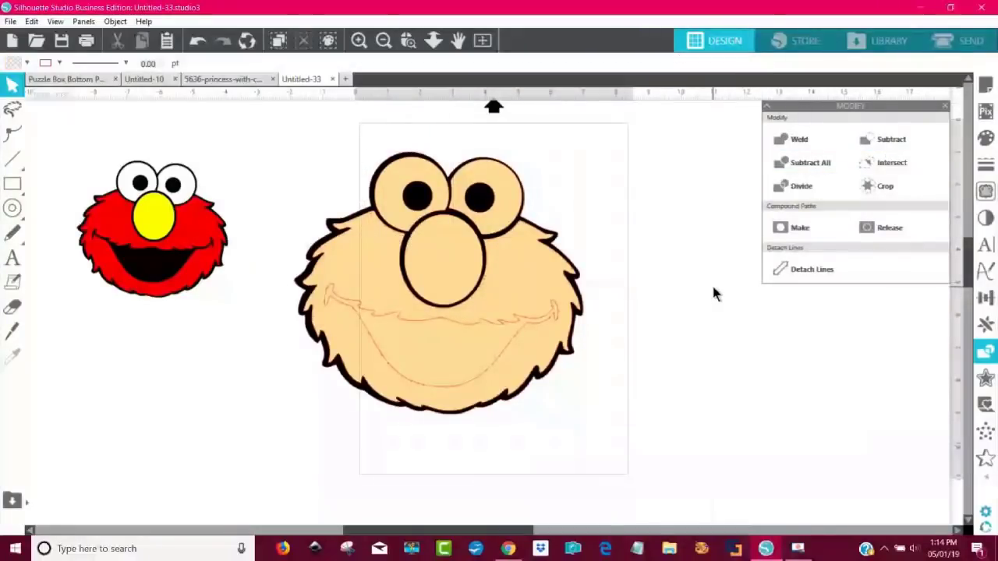
# - Subtract the mouth shape from the furry face piece to expose the black backing
pyautogui.click(463, 330)
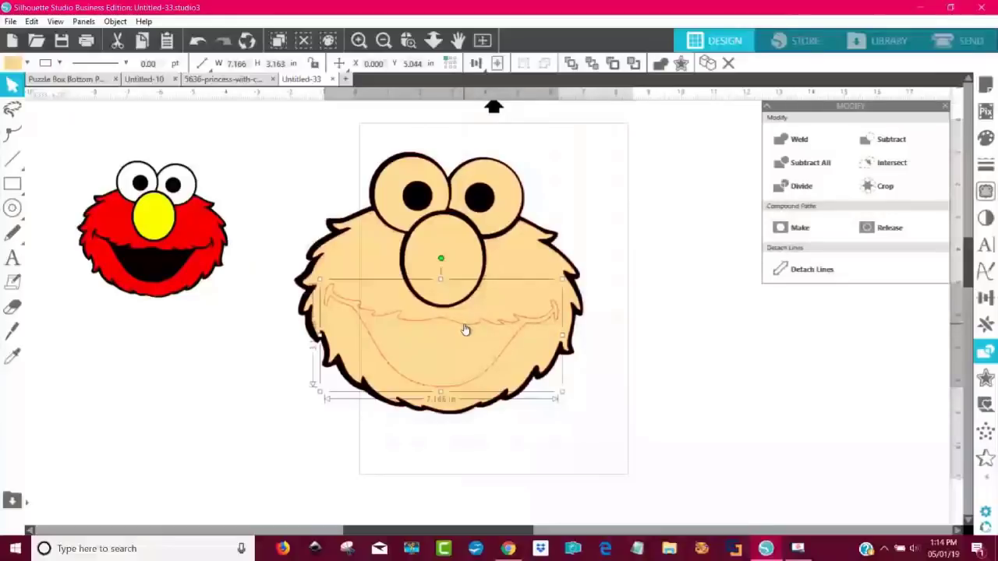
pyautogui.keyDown('shift'); pyautogui.click(373, 257); pyautogui.keyUp('shift')
pyautogui.click(906, 145)
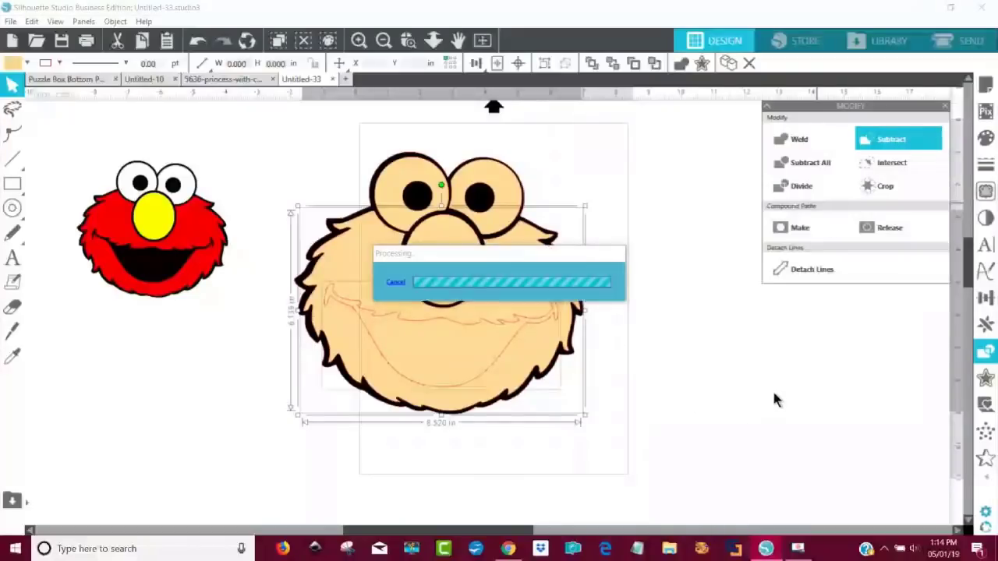
pyautogui.click(788, 368)
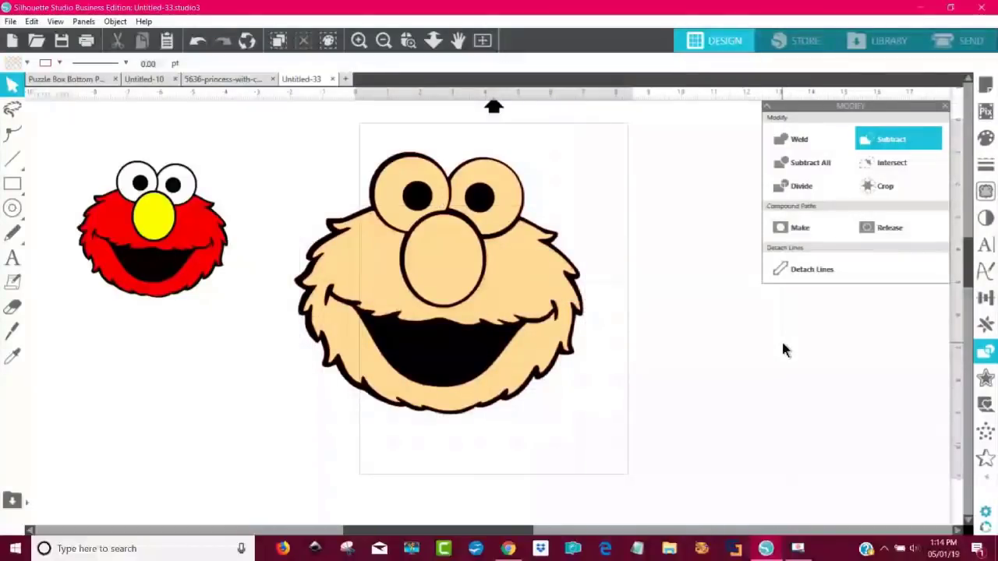
pyautogui.click(461, 264)
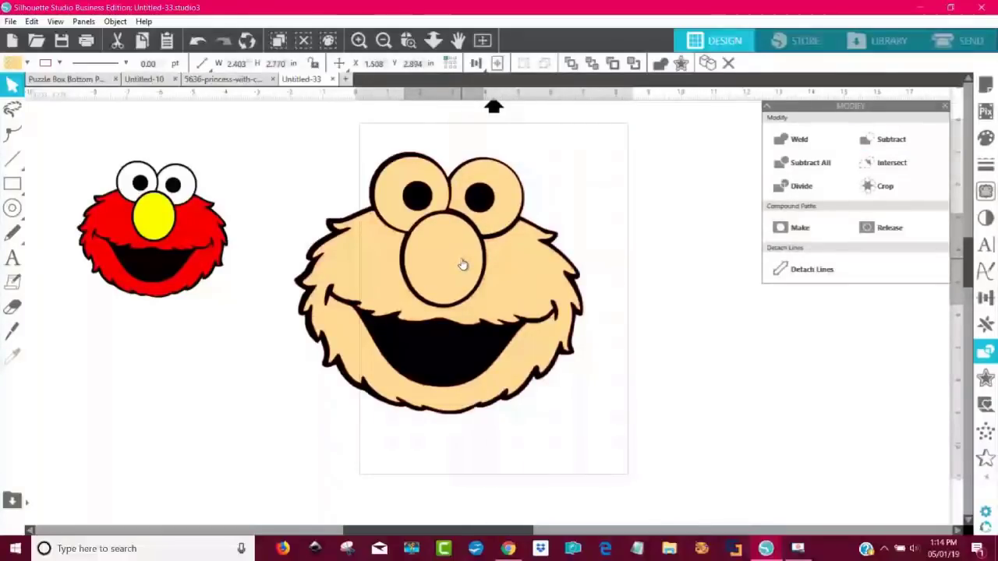
pyautogui.press('Escape')
pyautogui.click(26, 63)
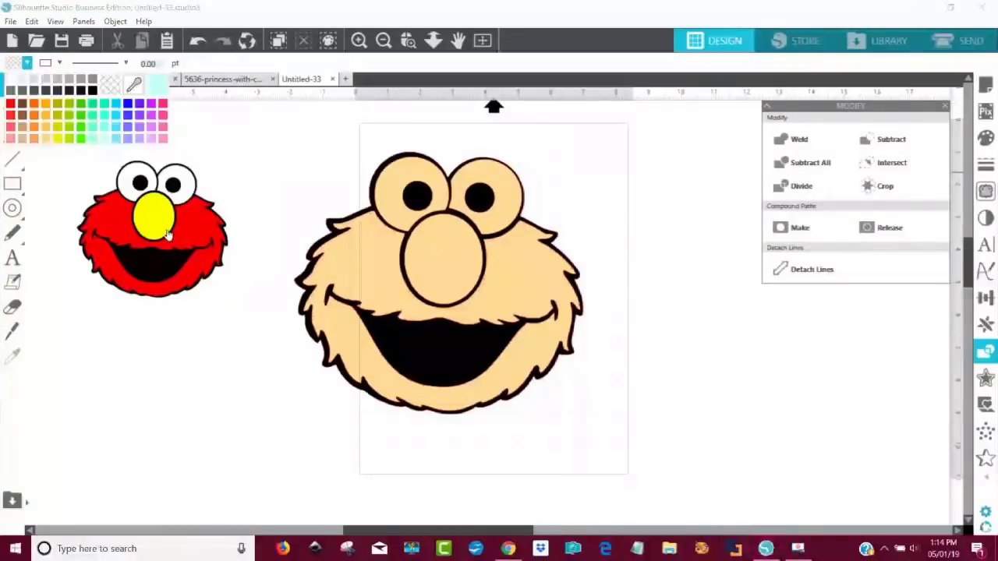
pyautogui.press('Escape')
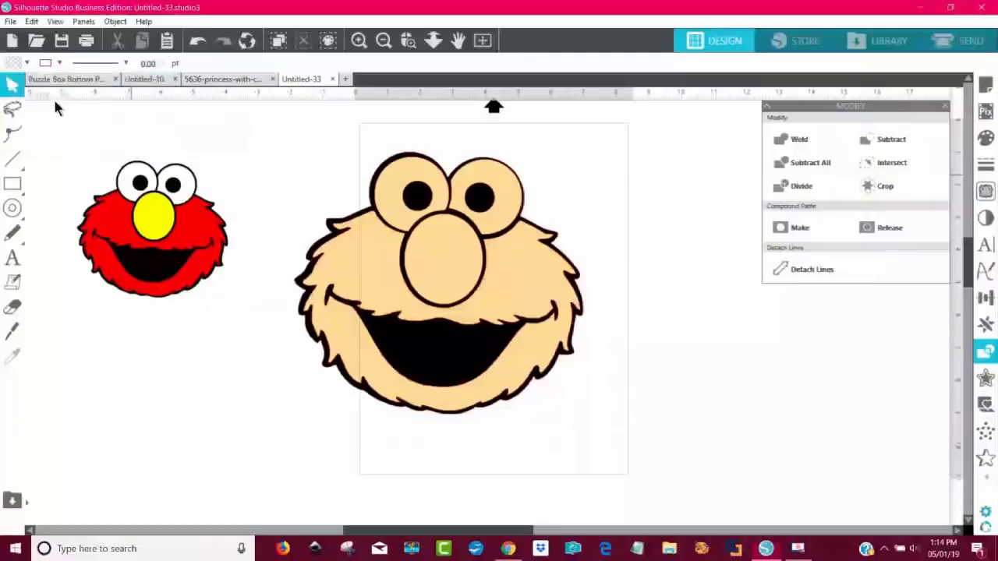
pyautogui.click(13, 67)
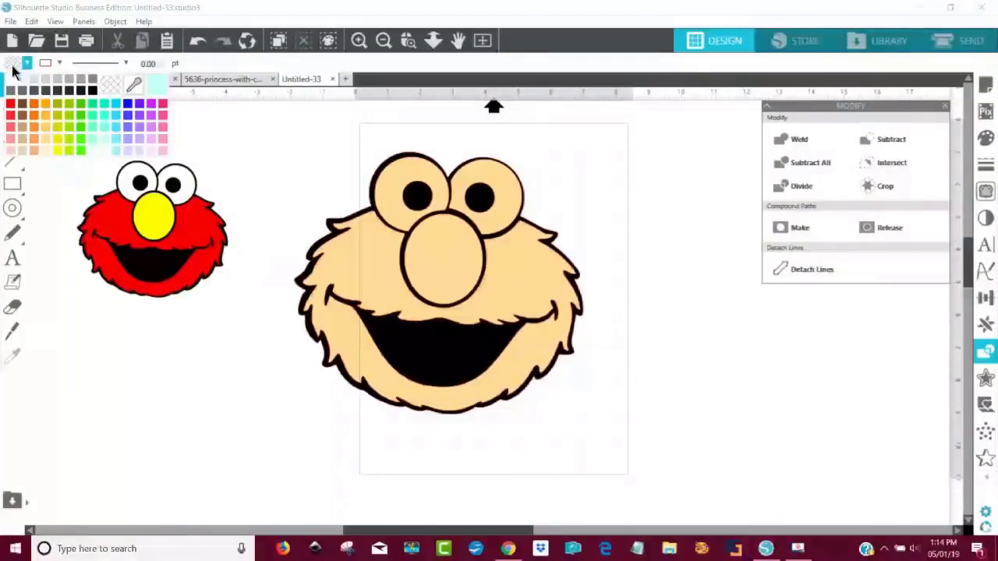
pyautogui.click(48, 124)
# - Fill the nose oval with orange, settling on the deeper orange, and clear the selection
pyautogui.click(423, 276)
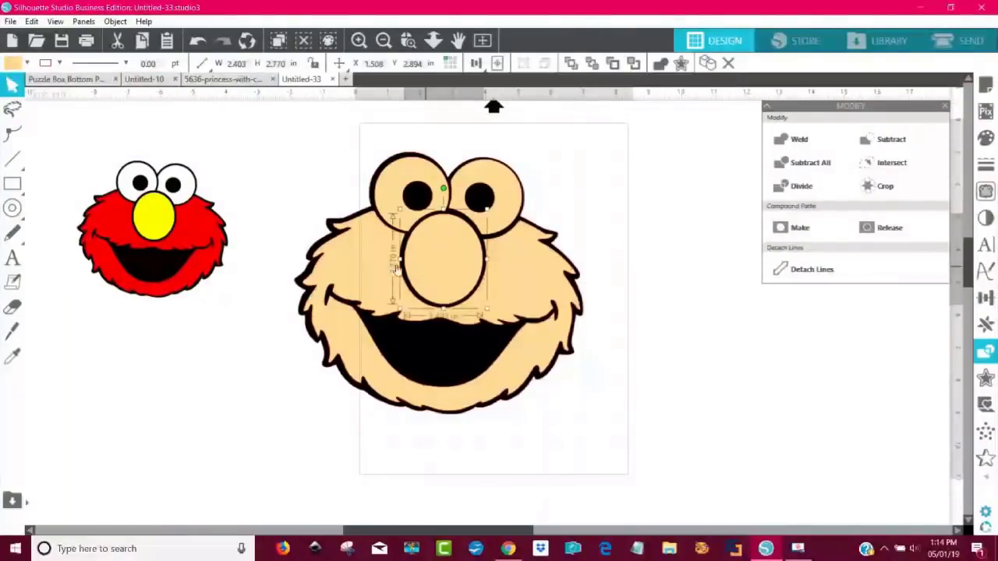
pyautogui.click(12, 65)
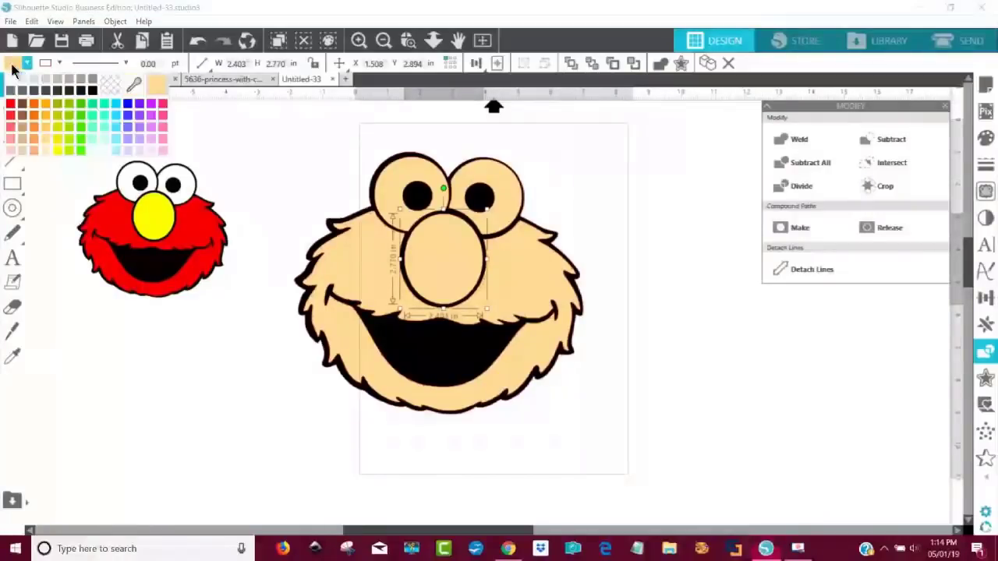
pyautogui.click(46, 114)
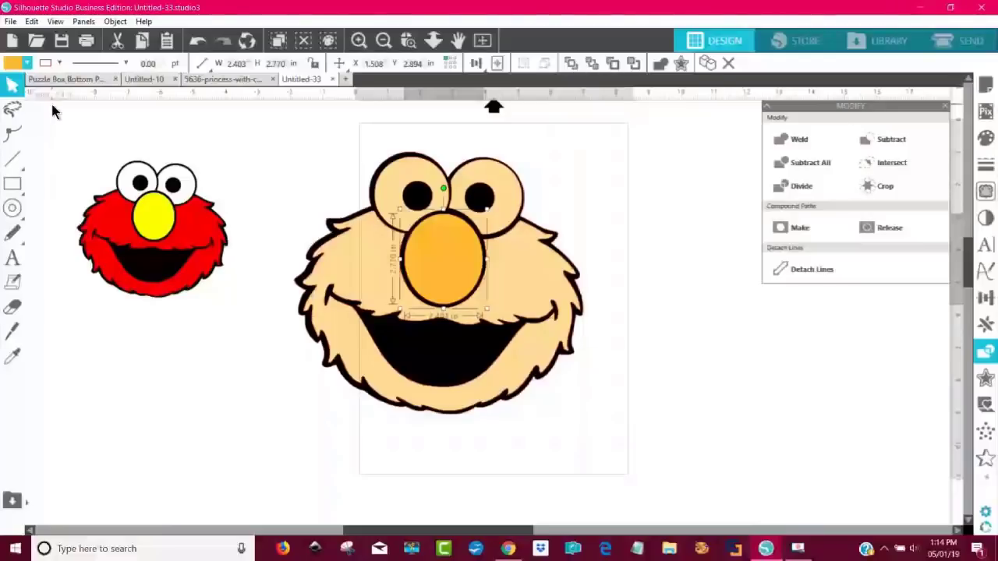
pyautogui.click(14, 67)
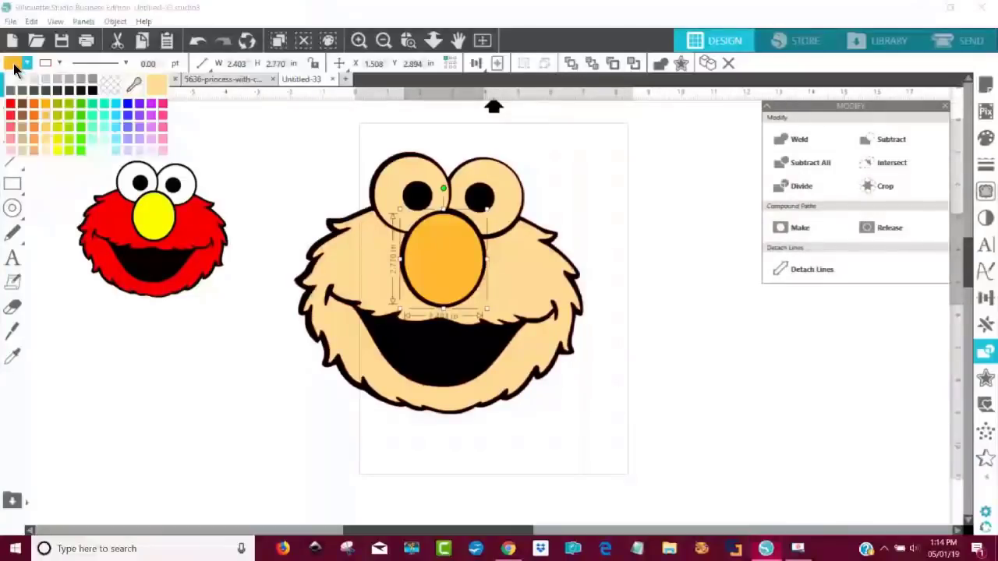
pyautogui.click(34, 121)
pyautogui.click(242, 149)
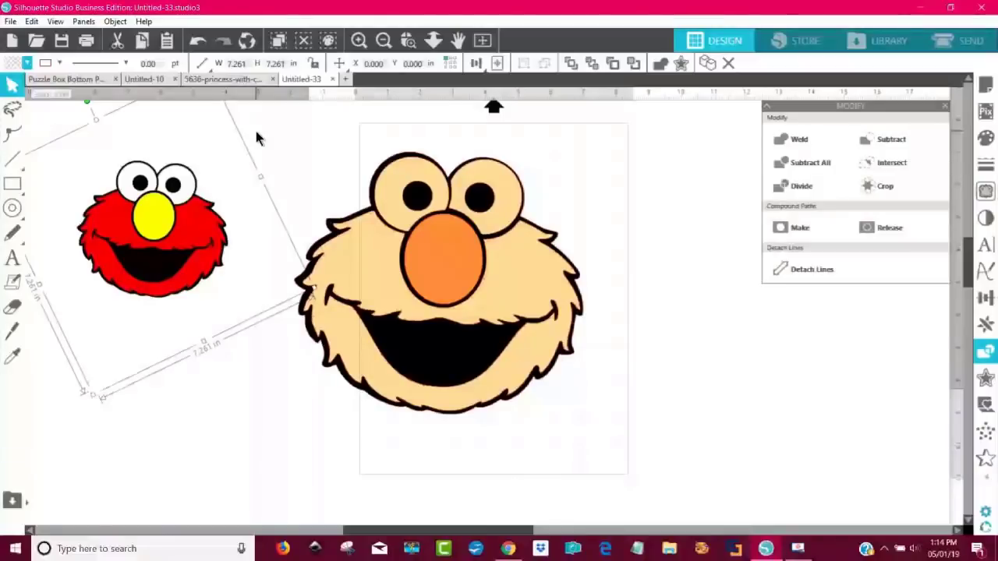
pyautogui.click(701, 205)
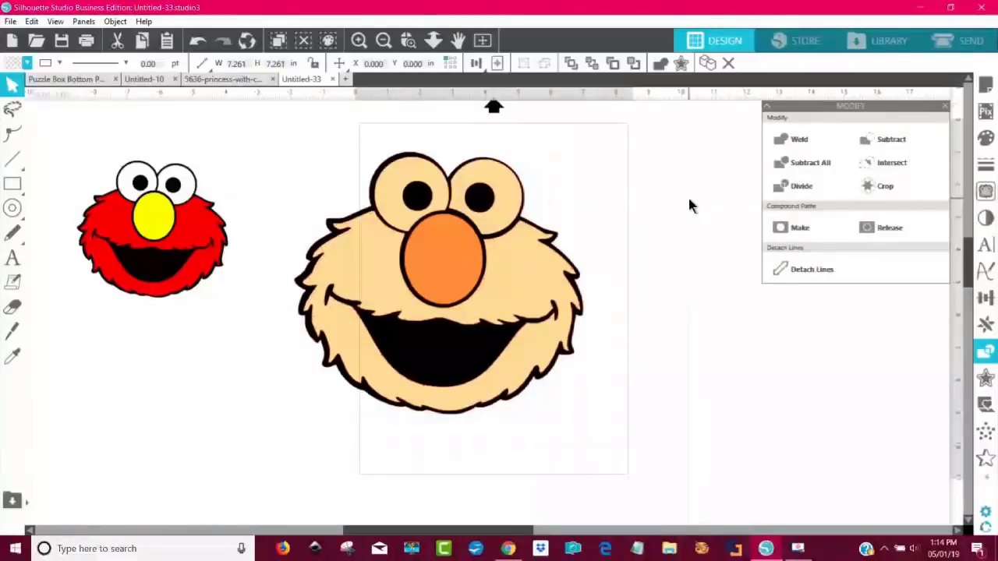
# - Fill the furry face piece with the red sampled from the reference Elmo picture's fur
pyautogui.click(379, 248)
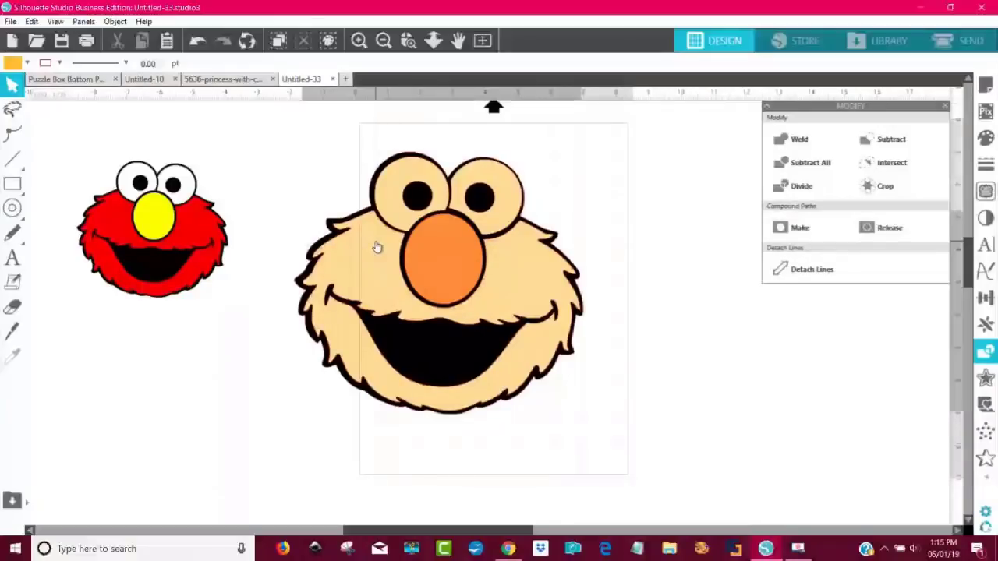
pyautogui.click(17, 68)
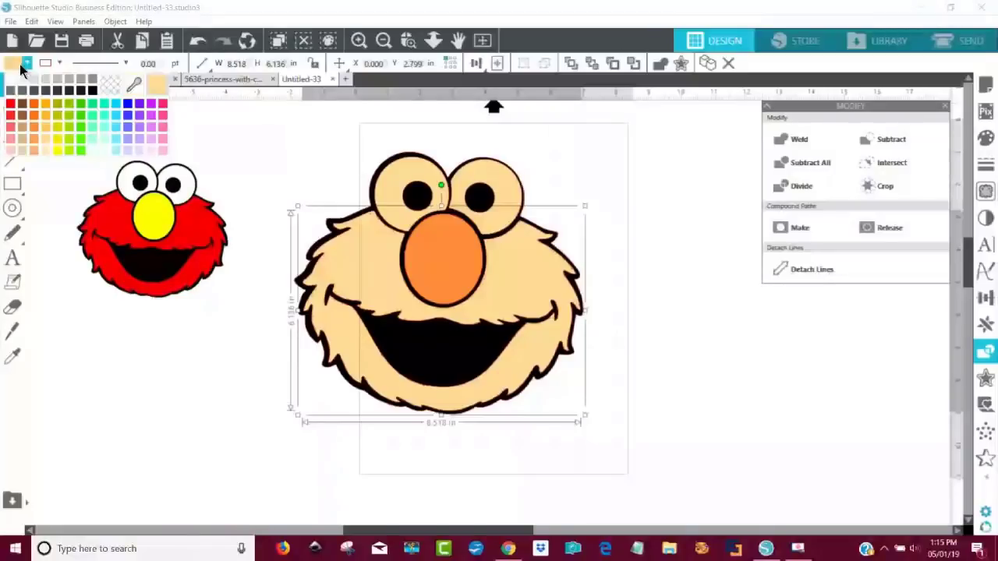
pyautogui.click(263, 105)
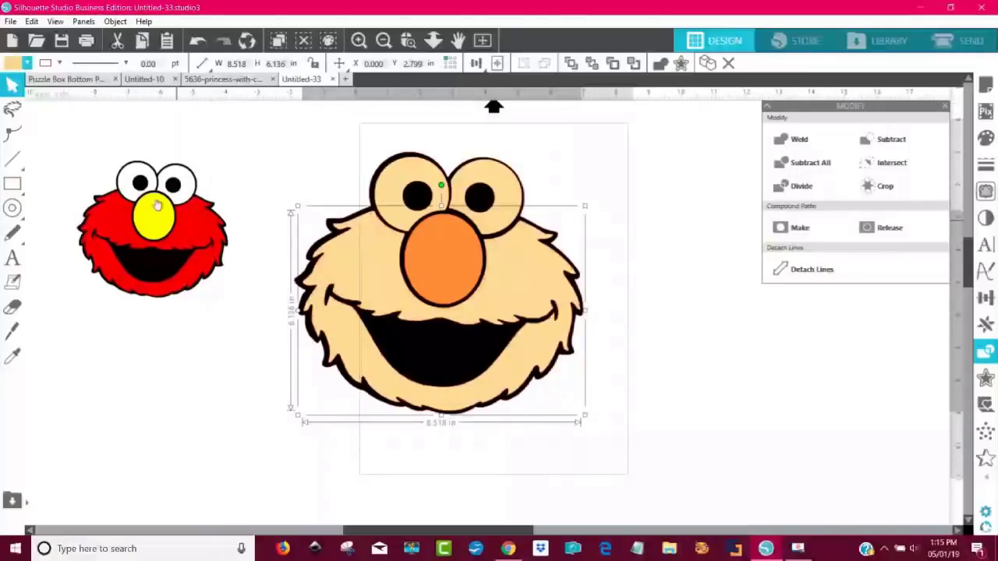
pyautogui.click(12, 66)
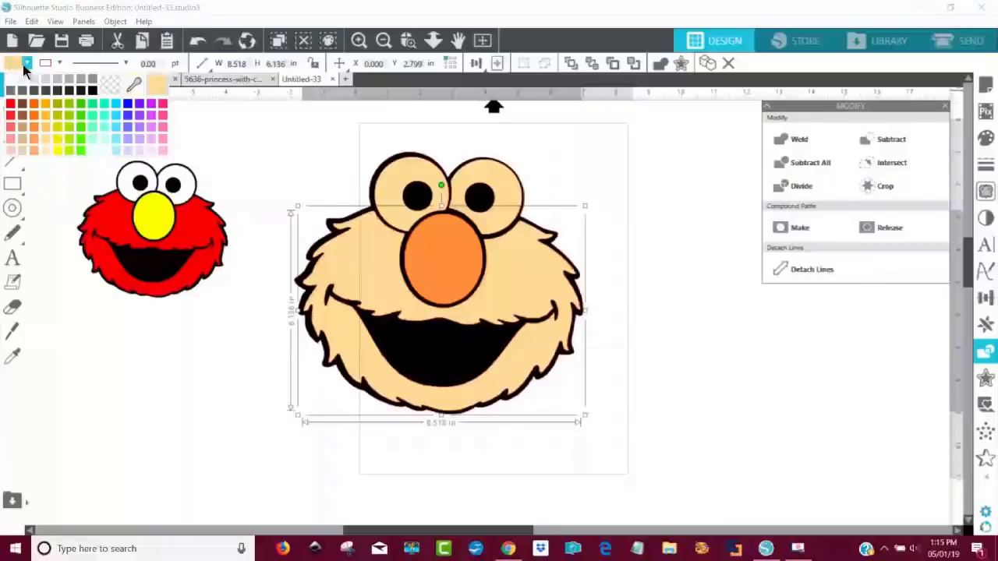
pyautogui.click(134, 85)
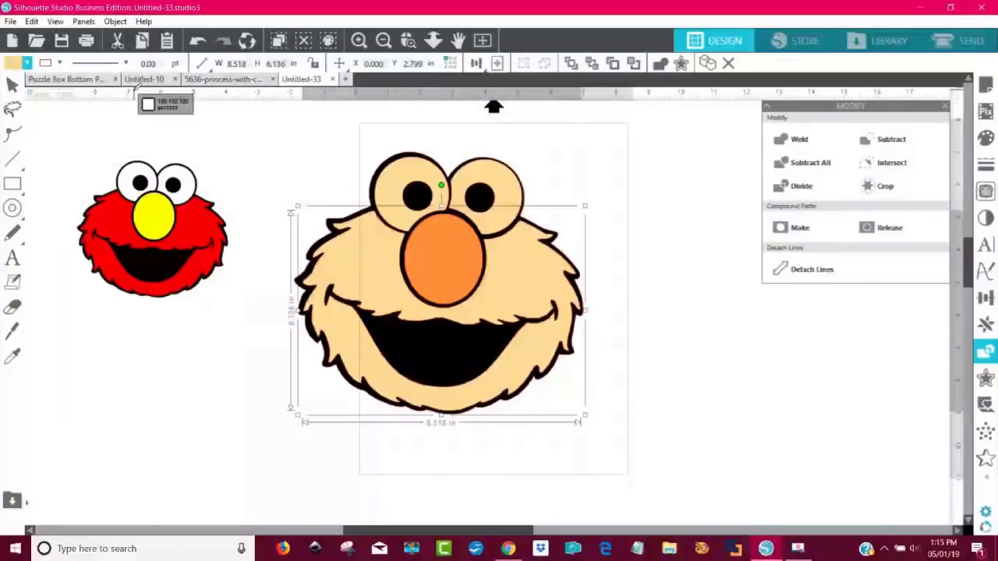
pyautogui.click(125, 205)
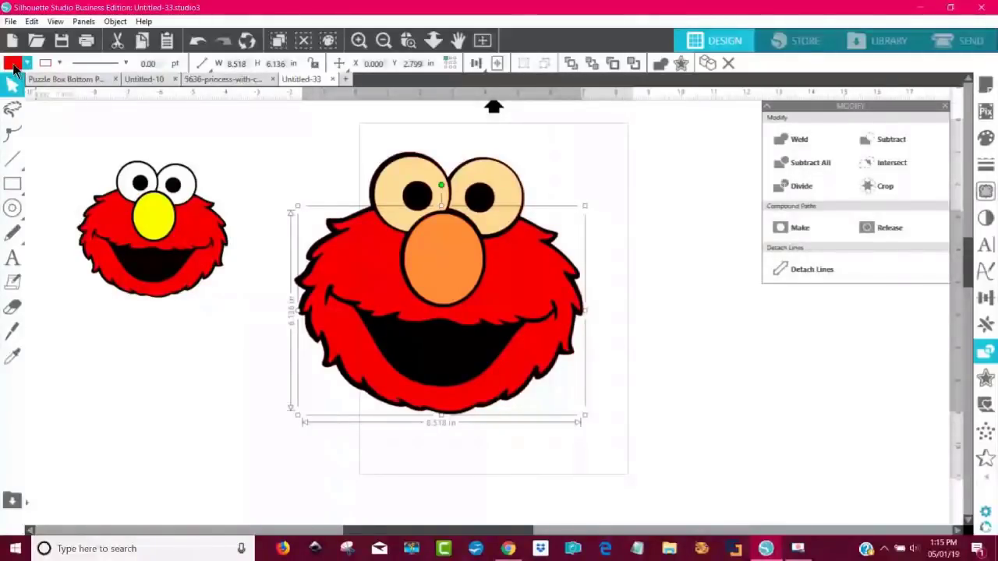
# - Try the reference nose's yellow as the face fill, and restore the red sampled from the reference fur
pyautogui.click(14, 66)
pyautogui.click(134, 88)
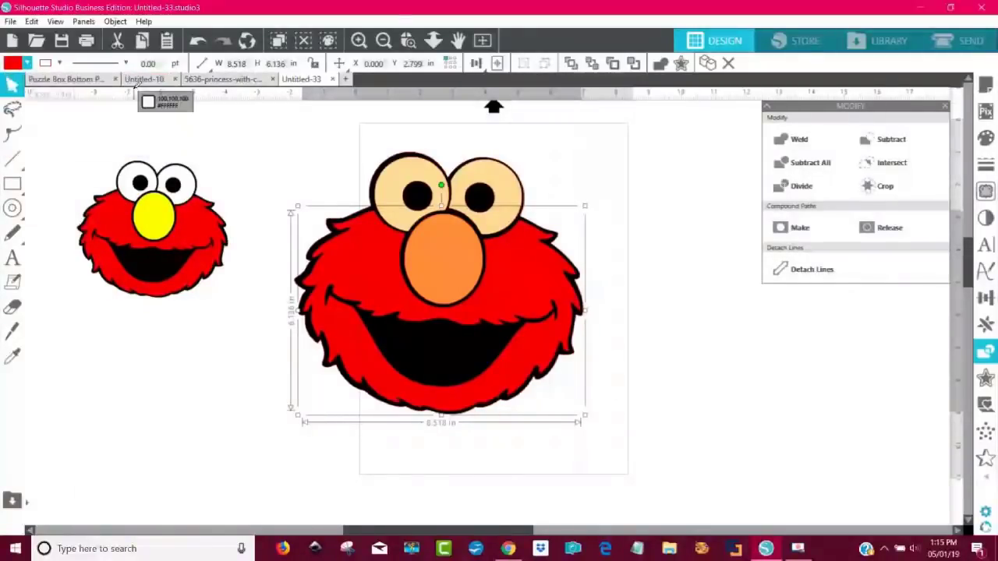
pyautogui.click(162, 207)
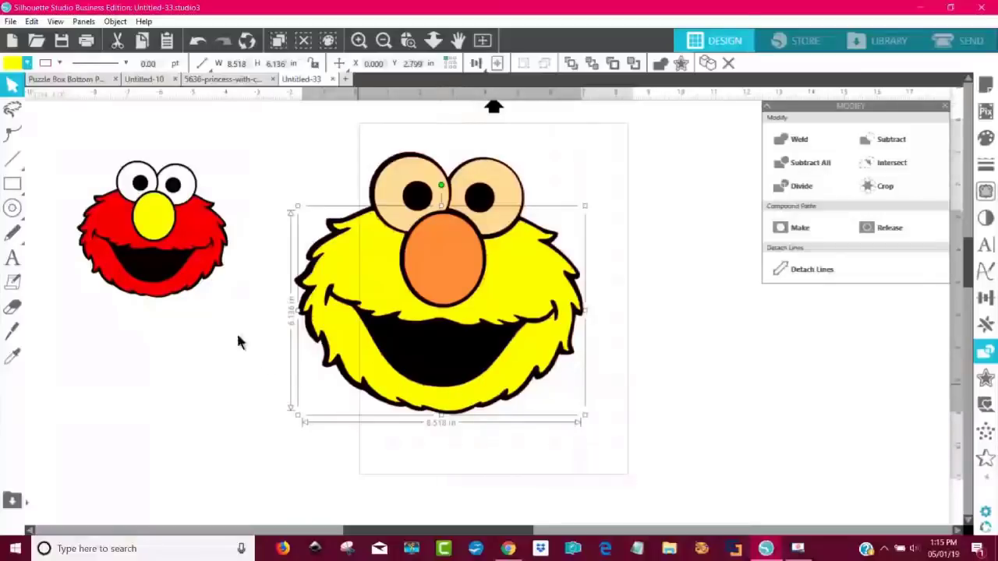
pyautogui.click(14, 65)
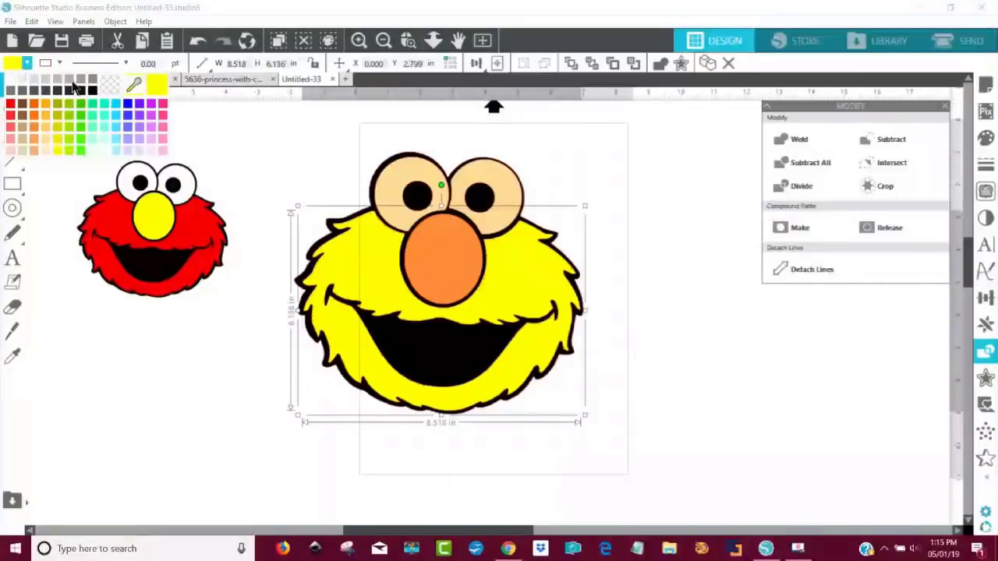
pyautogui.click(132, 87)
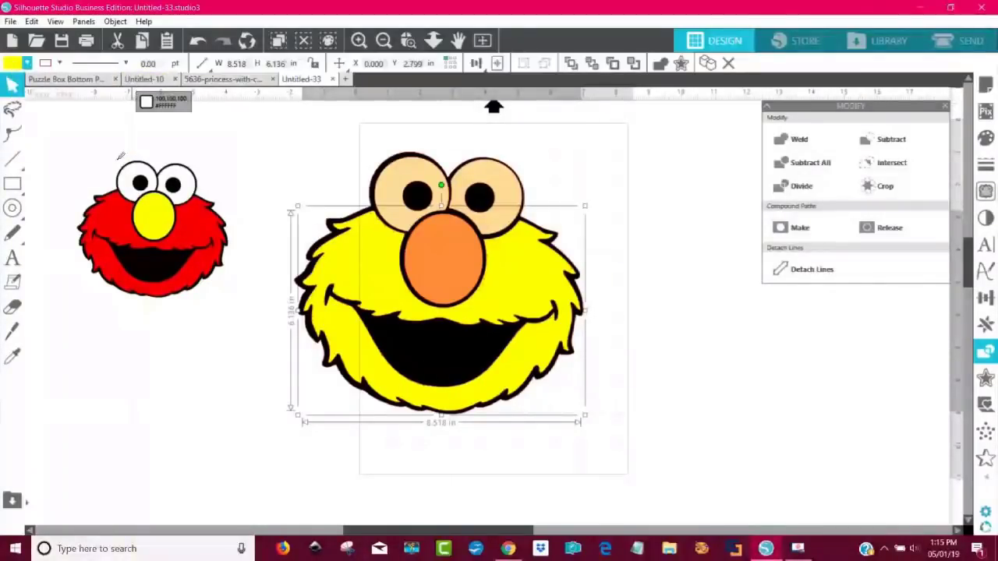
pyautogui.click(126, 234)
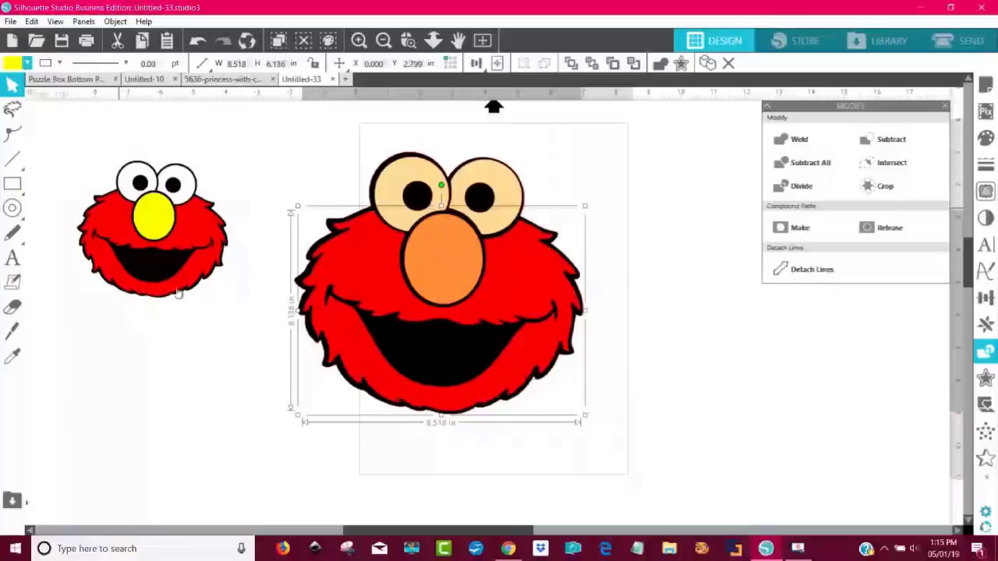
pyautogui.click(753, 349)
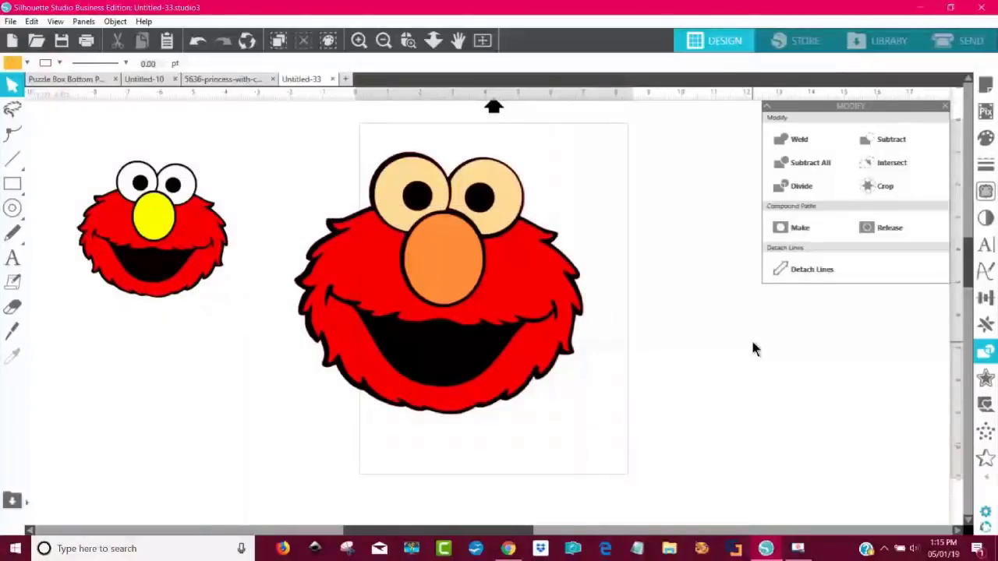
# - Select both eye shapes of the large Elmo face, fill them with white, and clear the selection
pyautogui.click(397, 189)
pyautogui.moveTo(396, 190); pyautogui.dragTo(403, 180)
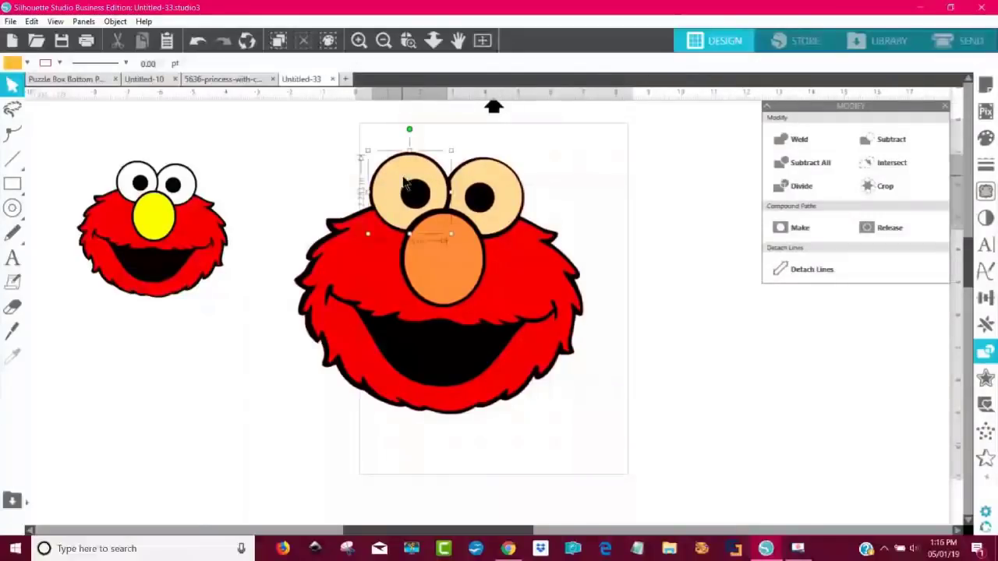
pyautogui.keyDown('shift'); pyautogui.click(483, 175); pyautogui.keyUp('shift')
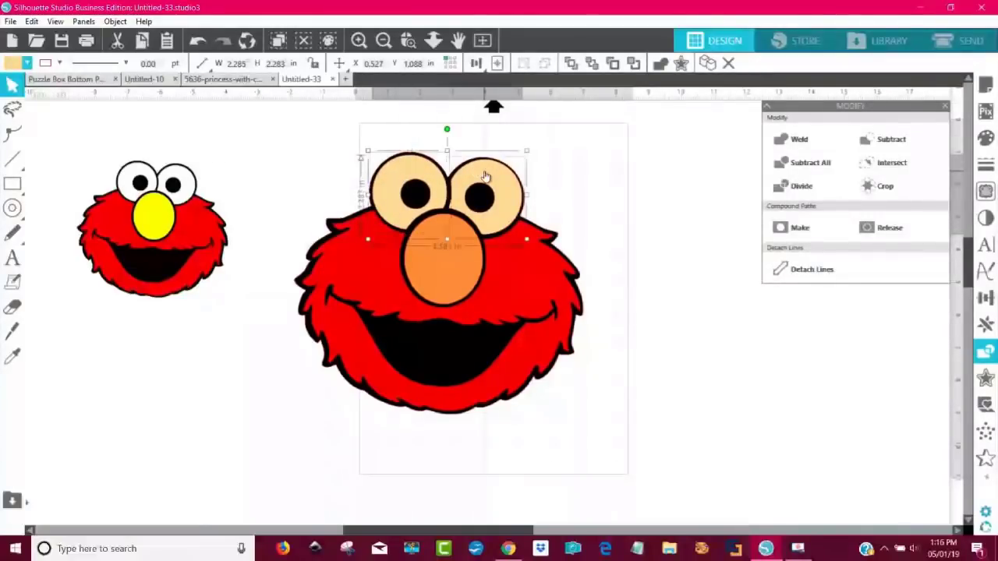
pyautogui.click(12, 64)
pyautogui.click(21, 78)
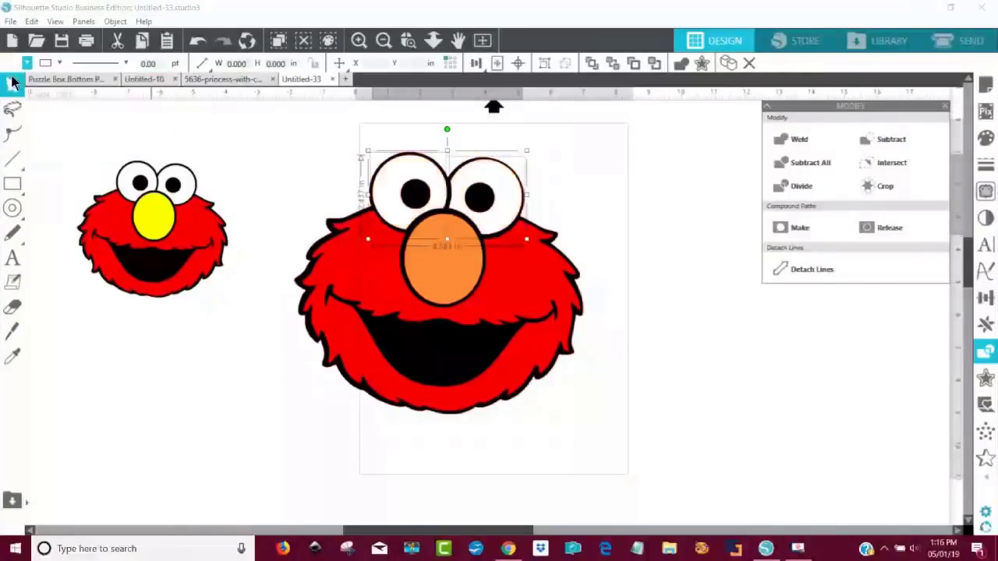
pyautogui.click(141, 403)
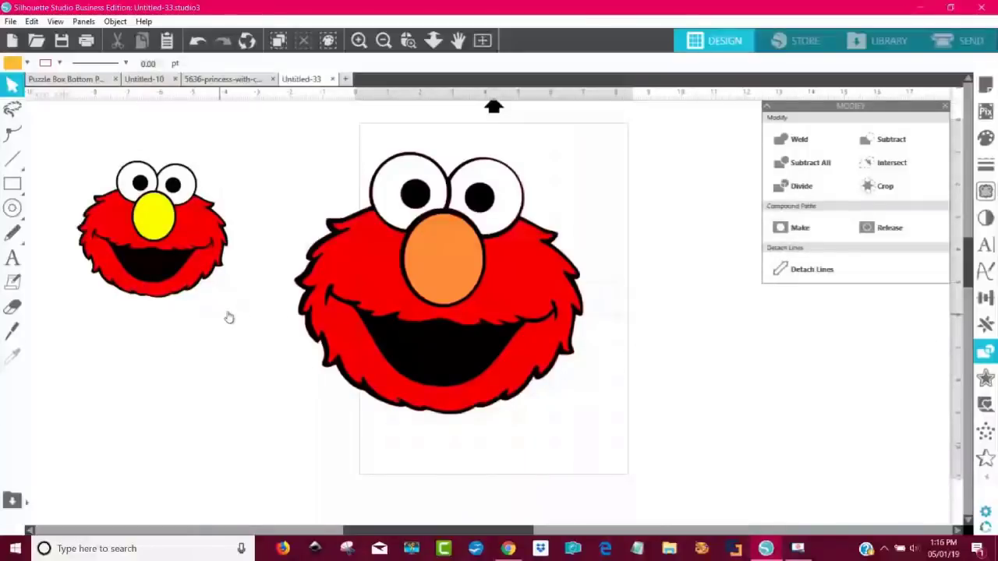
# - Delete the small reference Elmo picture beside the traced face
pyautogui.moveTo(211, 275); pyautogui.dragTo(183, 299)
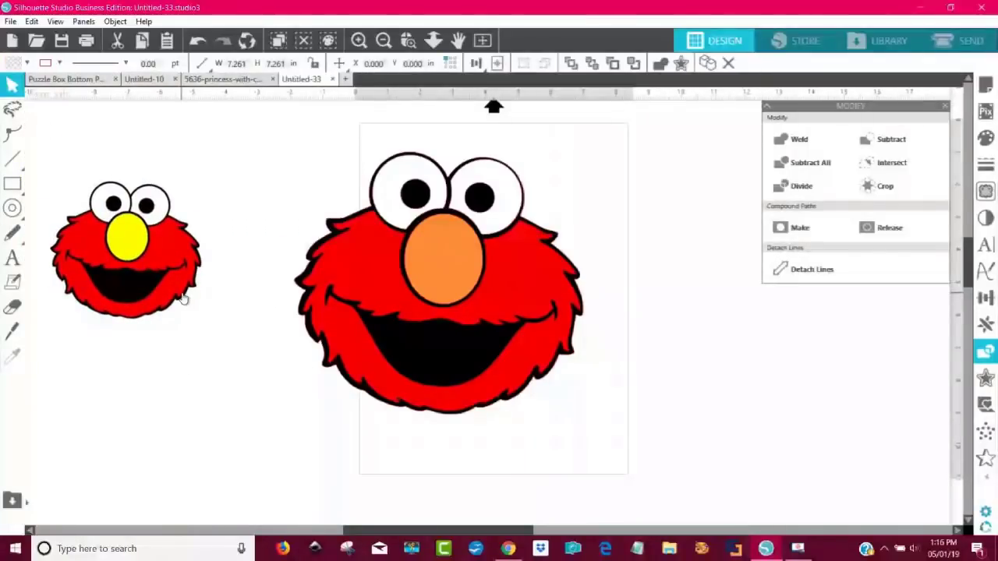
pyautogui.press('Delete')
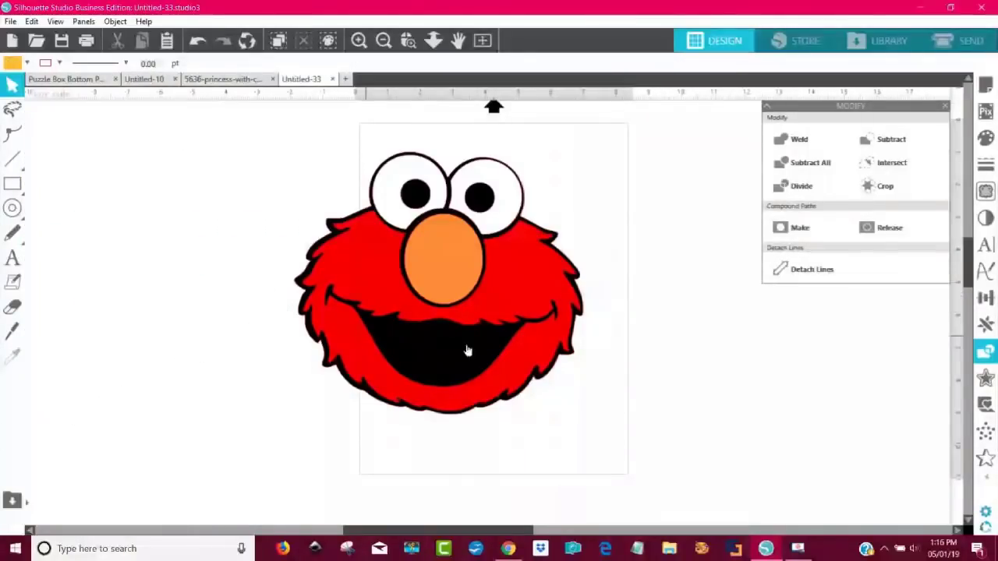
pyautogui.moveTo(608, 423); pyautogui.dragTo(497, 411)
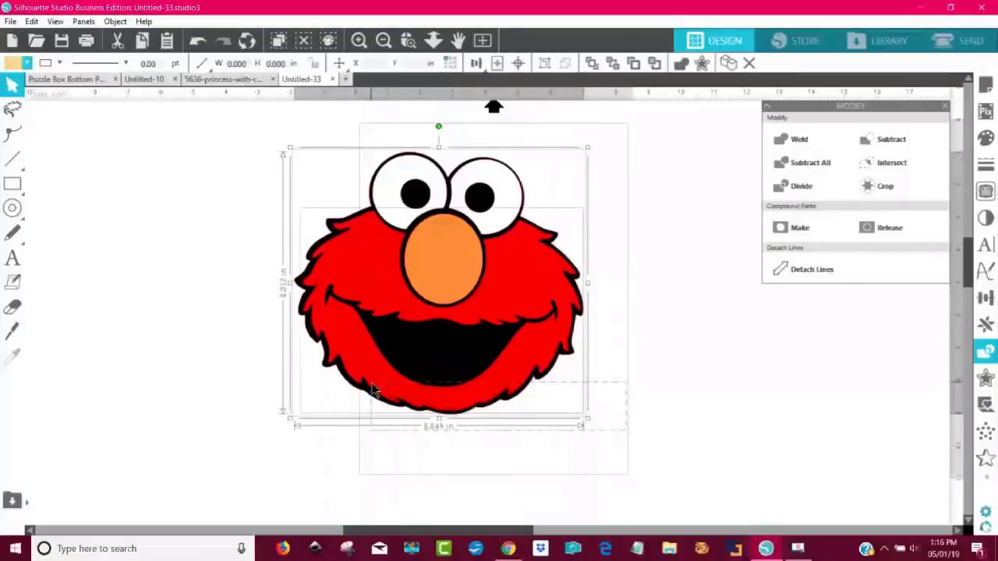
pyautogui.click(507, 408)
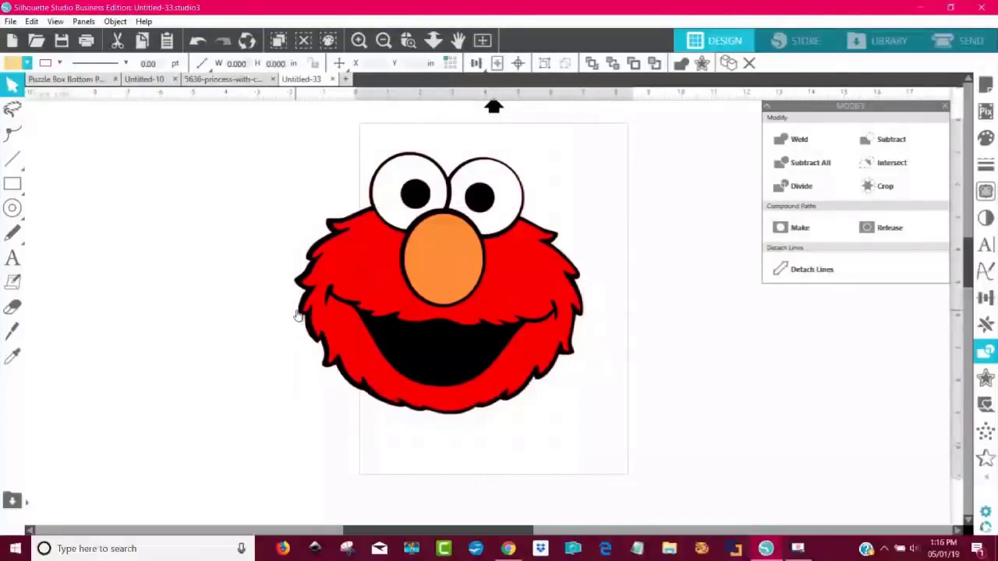
# - Move the black backing out from behind the face, and group the eyes, nose and red fur pieces together
pyautogui.moveTo(301, 312); pyautogui.dragTo(91, 269)
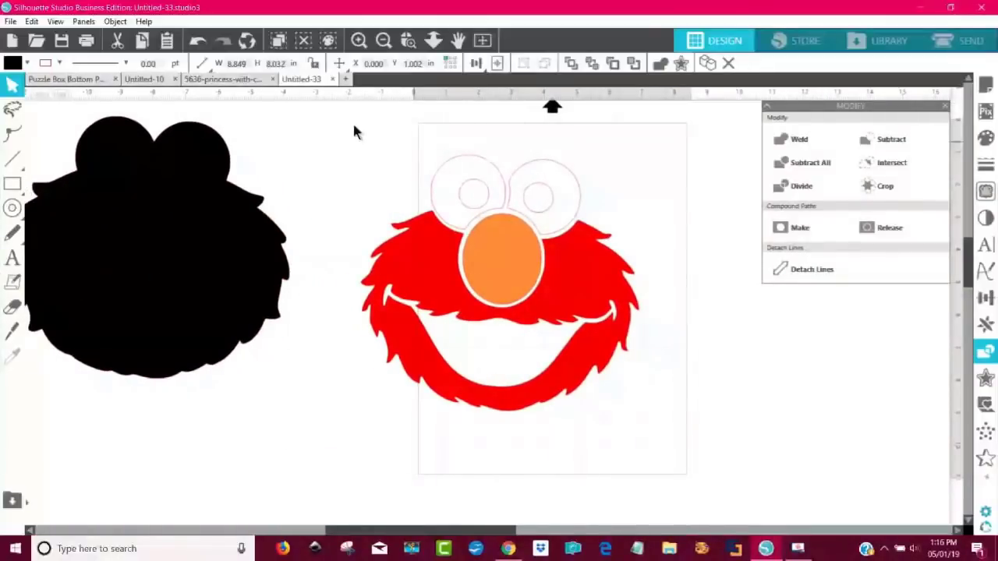
pyautogui.moveTo(332, 121); pyautogui.dragTo(685, 457)
pyautogui.click(116, 22)
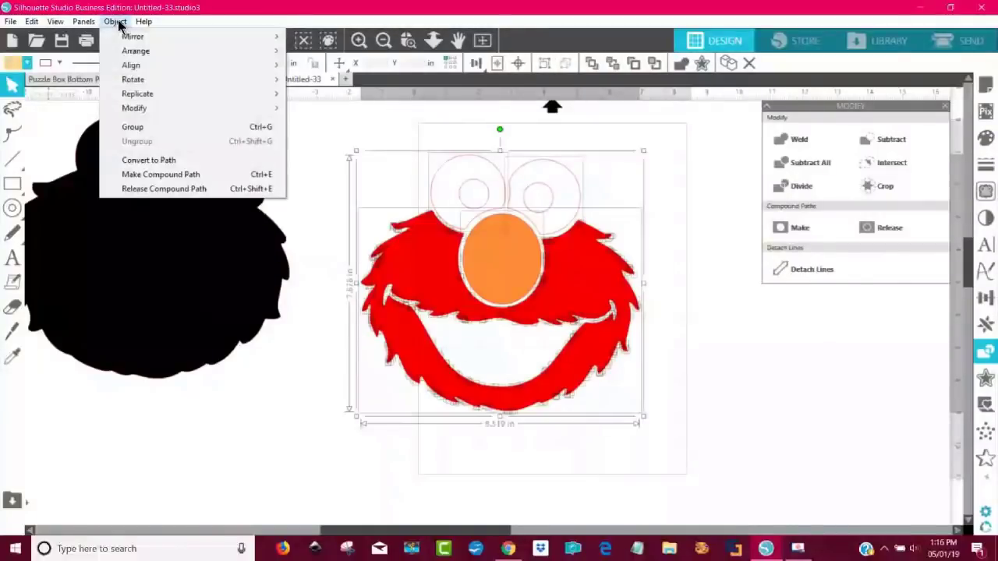
pyautogui.click(153, 128)
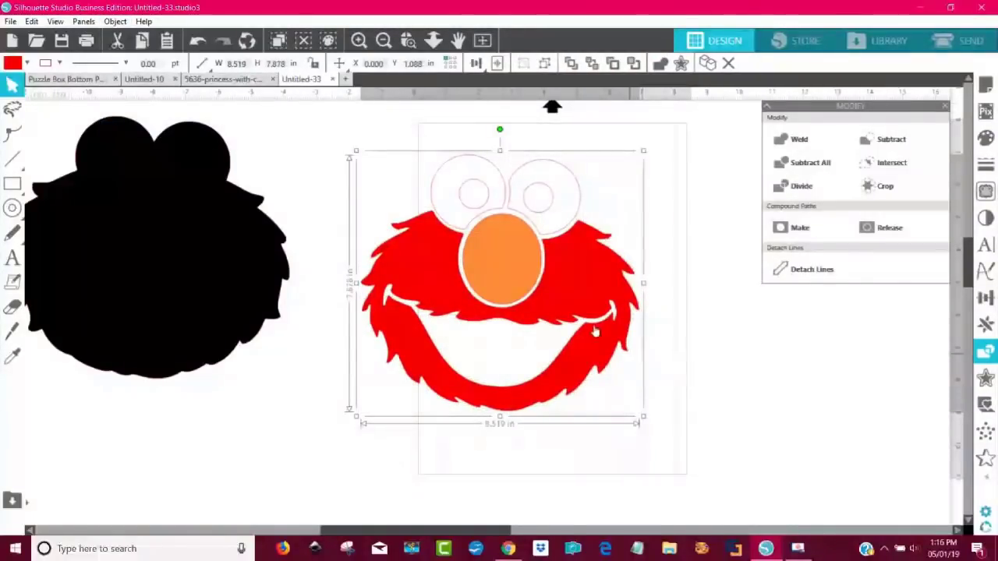
# - Move the grouped face off the page beside it, and position the black backing on the page
pyautogui.moveTo(518, 292); pyautogui.dragTo(196, 501)
pyautogui.moveTo(214, 312); pyautogui.dragTo(604, 343)
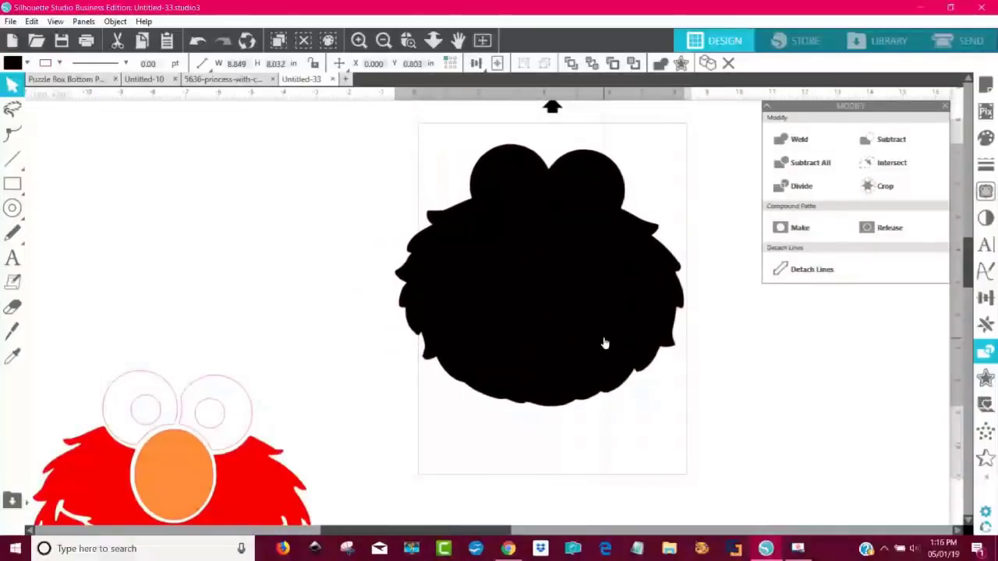
pyautogui.moveTo(238, 499); pyautogui.dragTo(232, 273)
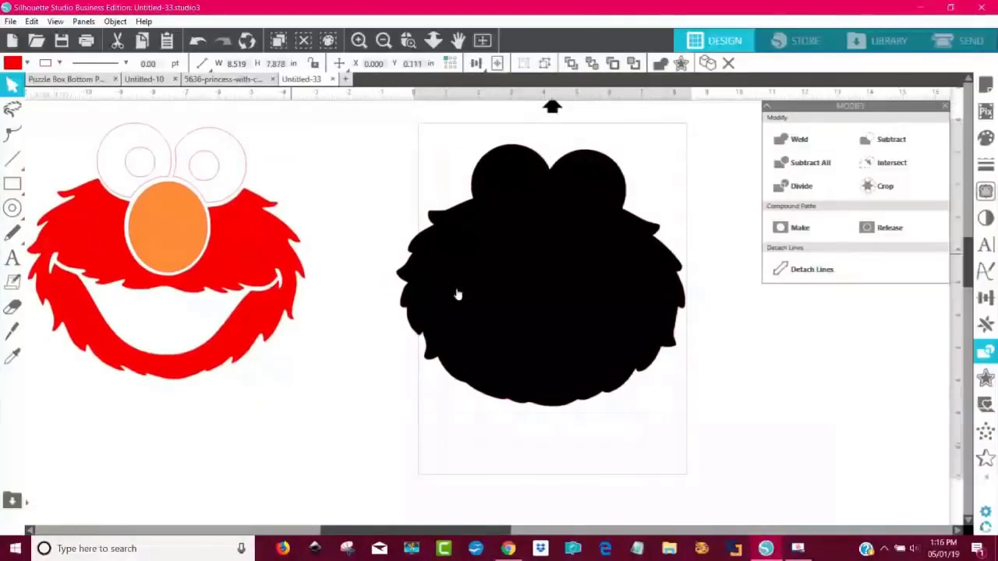
pyautogui.moveTo(568, 303); pyautogui.dragTo(552, 311)
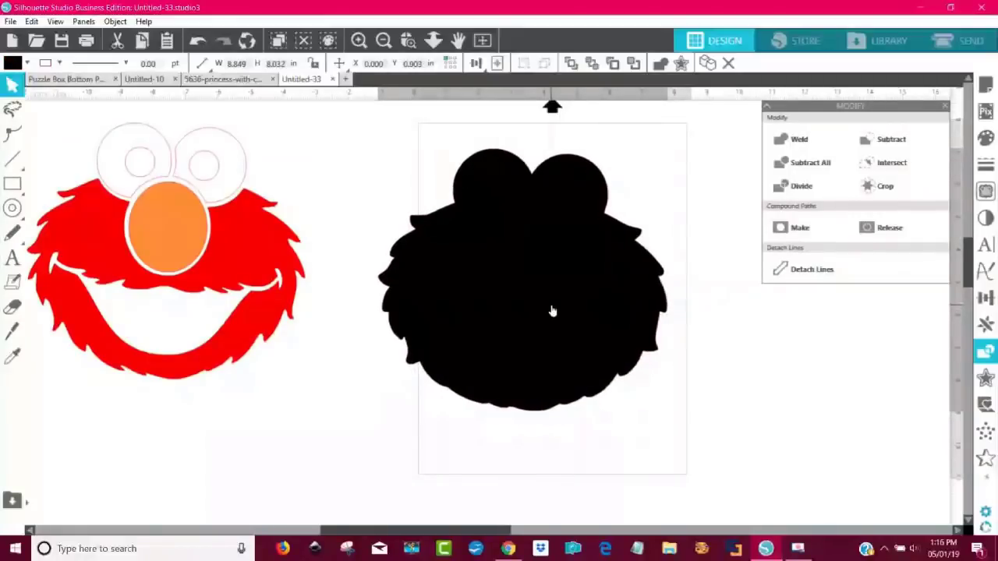
pyautogui.press('Escape')
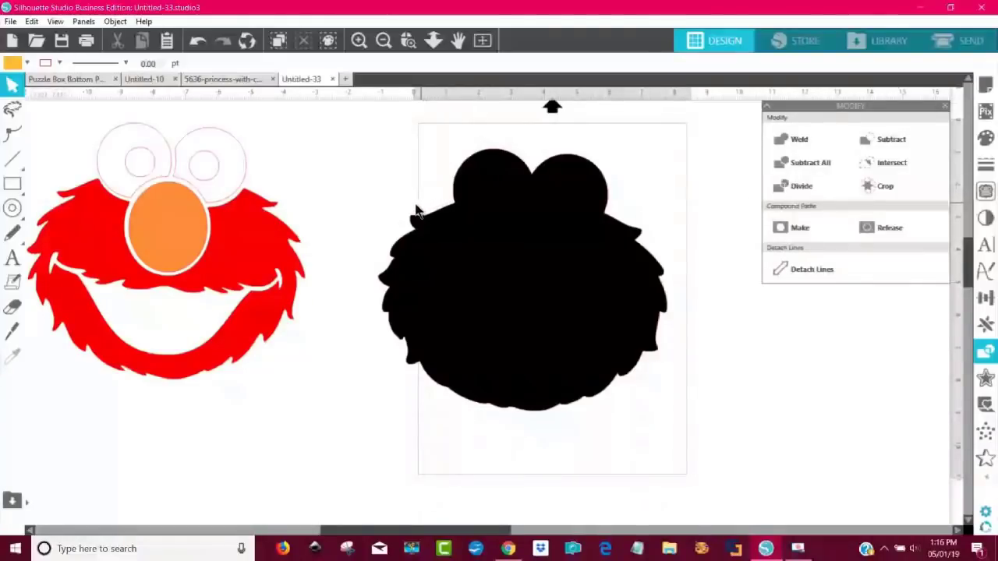
# - Preview the assembled layers by laying the black backing behind the grouped face, and return the backing to the page
pyautogui.moveTo(541, 293); pyautogui.dragTo(183, 264)
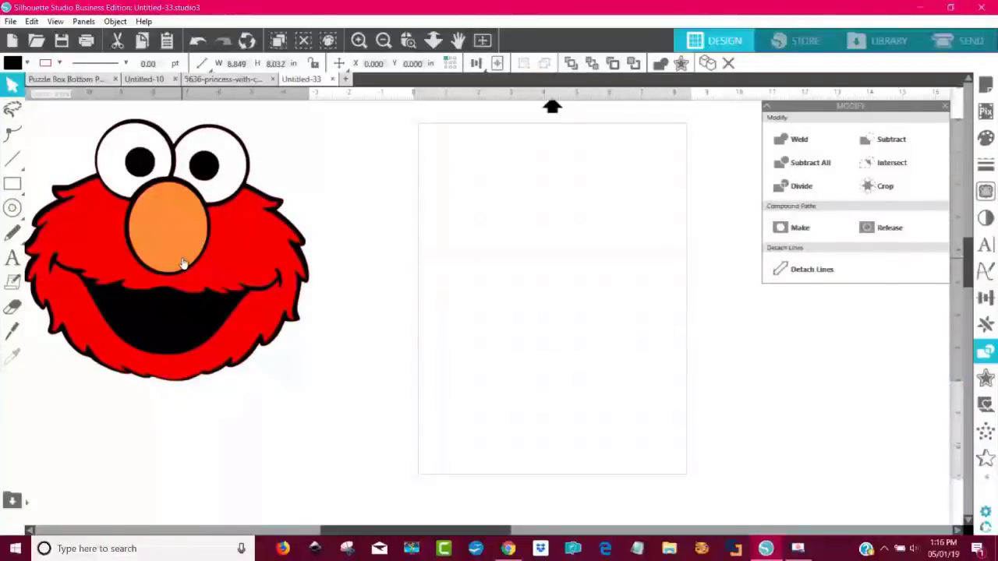
pyautogui.moveTo(182, 264); pyautogui.dragTo(543, 297)
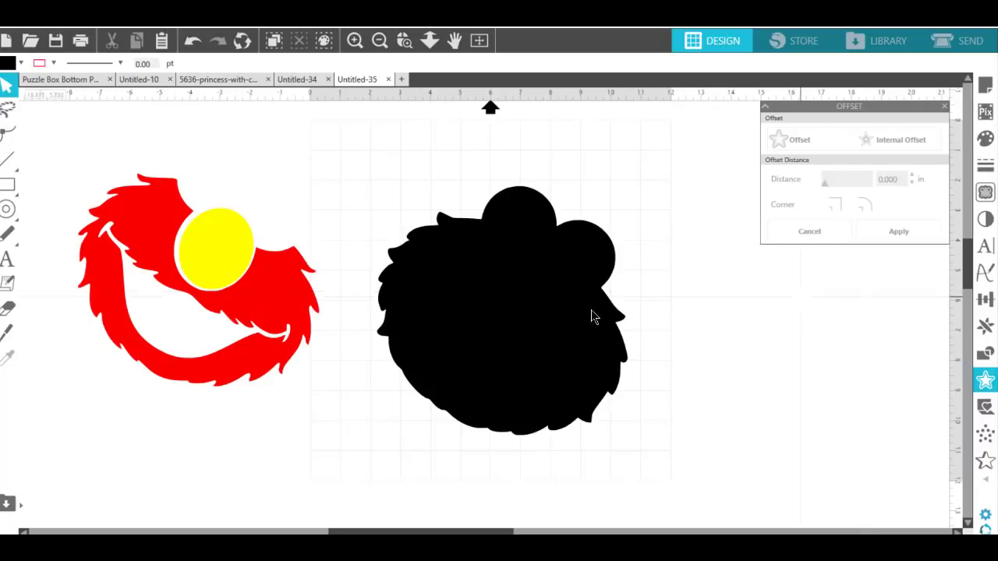
# - Reposition the red and yellow face pieces nearer the page, and shift the black backing away from them to make room
pyautogui.moveTo(276, 311); pyautogui.dragTo(301, 311)
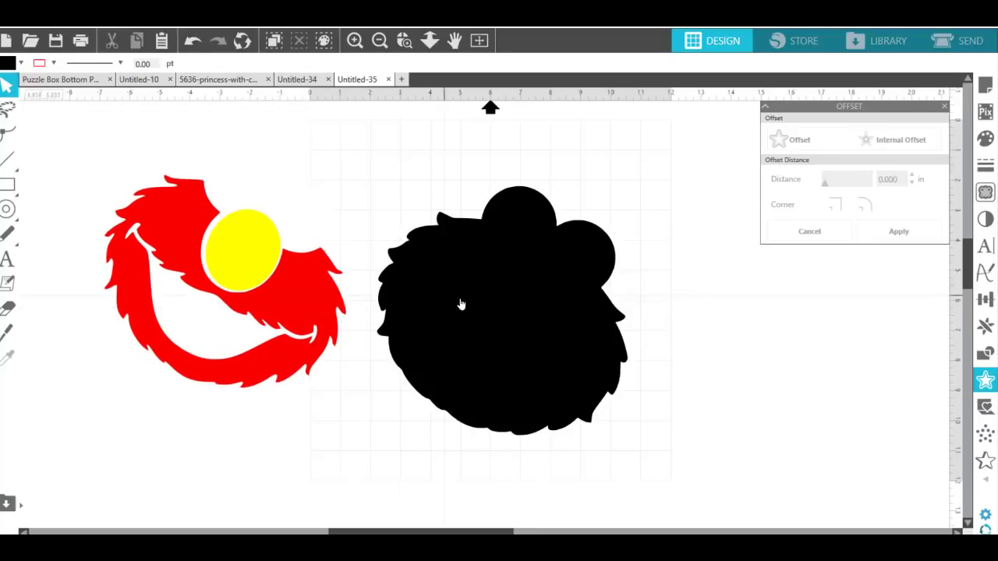
pyautogui.moveTo(461, 303); pyautogui.dragTo(503, 315)
pyautogui.moveTo(298, 303); pyautogui.dragTo(315, 299)
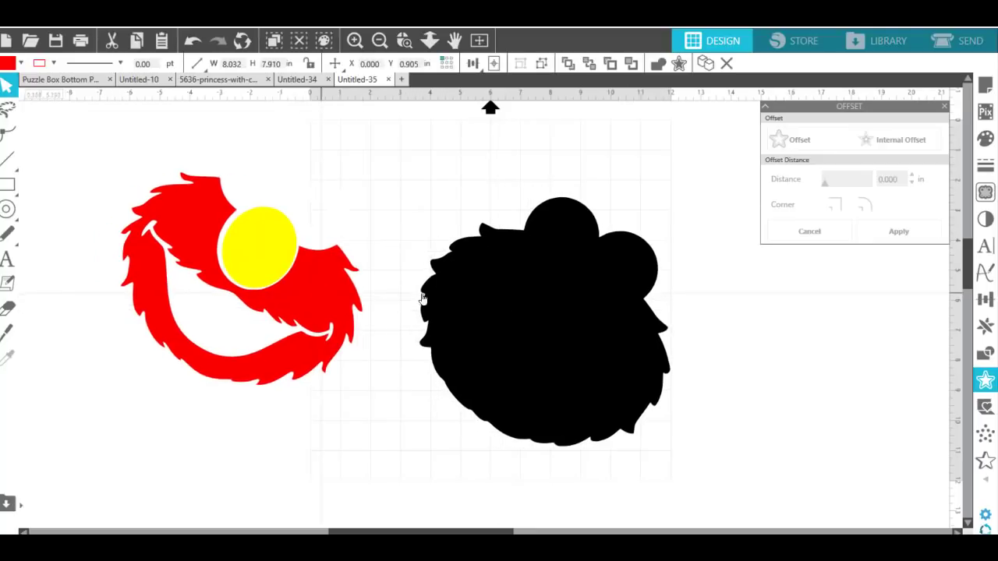
# - Fill the black backing shape with medium gray and clear the selection
pyautogui.click(526, 297)
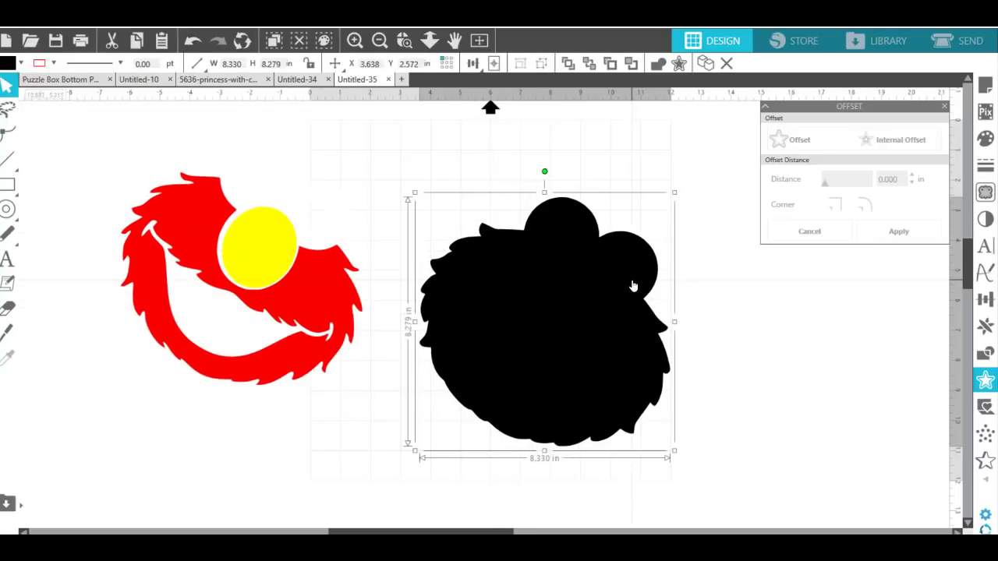
pyautogui.click(10, 67)
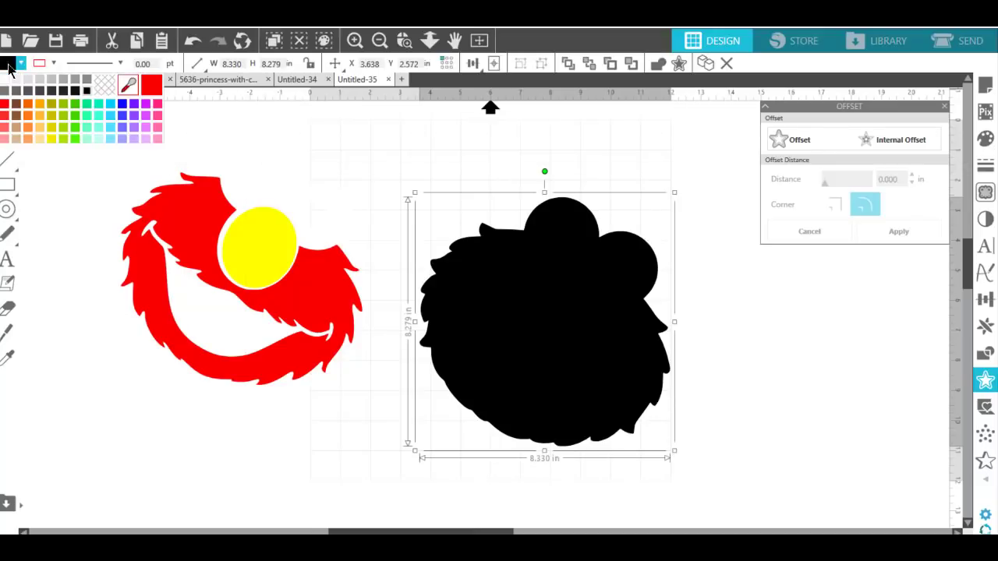
pyautogui.click(75, 81)
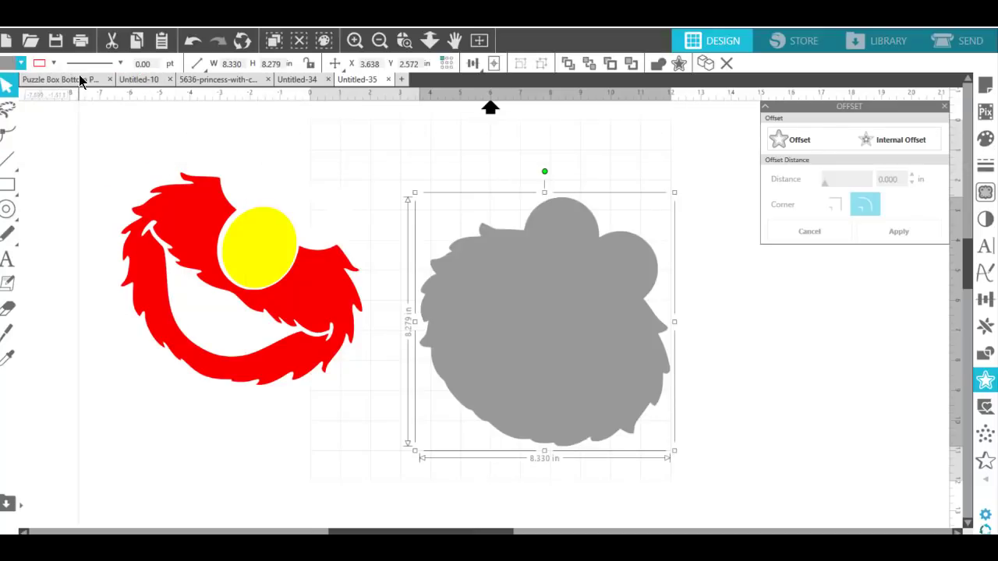
pyautogui.click(758, 296)
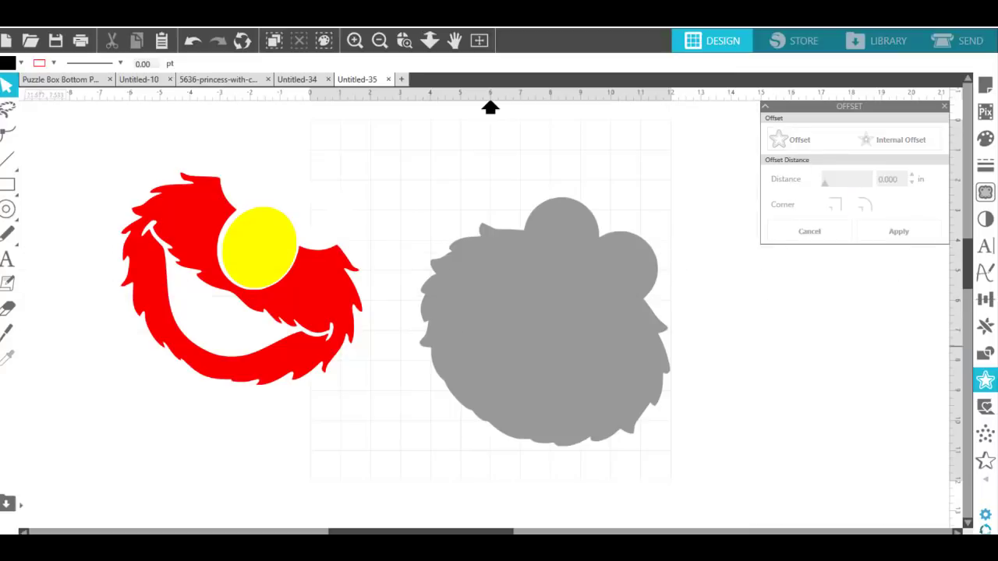
# - Create a 0.125 in offset outline with rounded corners around the gray backing
pyautogui.click(987, 383)
pyautogui.click(535, 326)
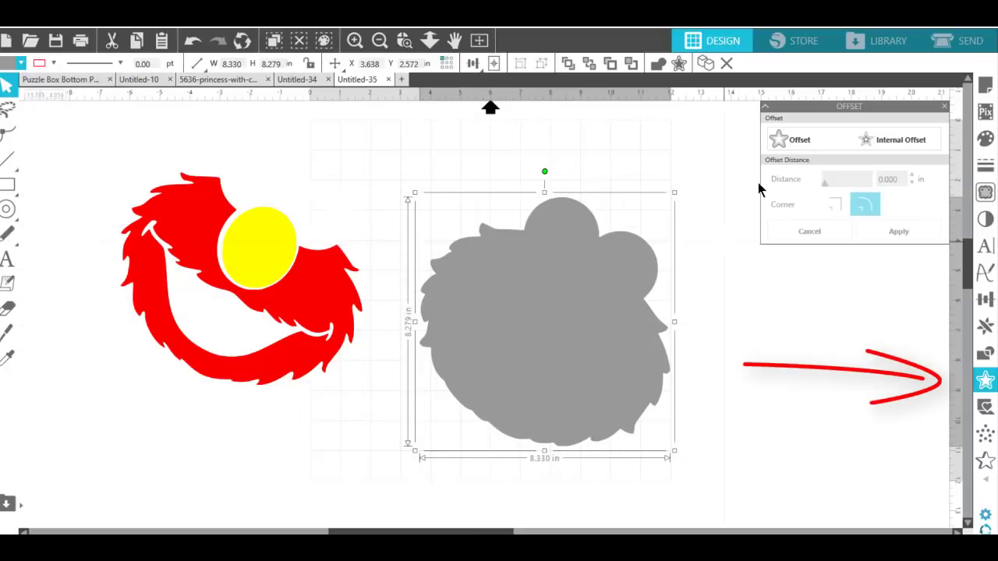
pyautogui.click(795, 145)
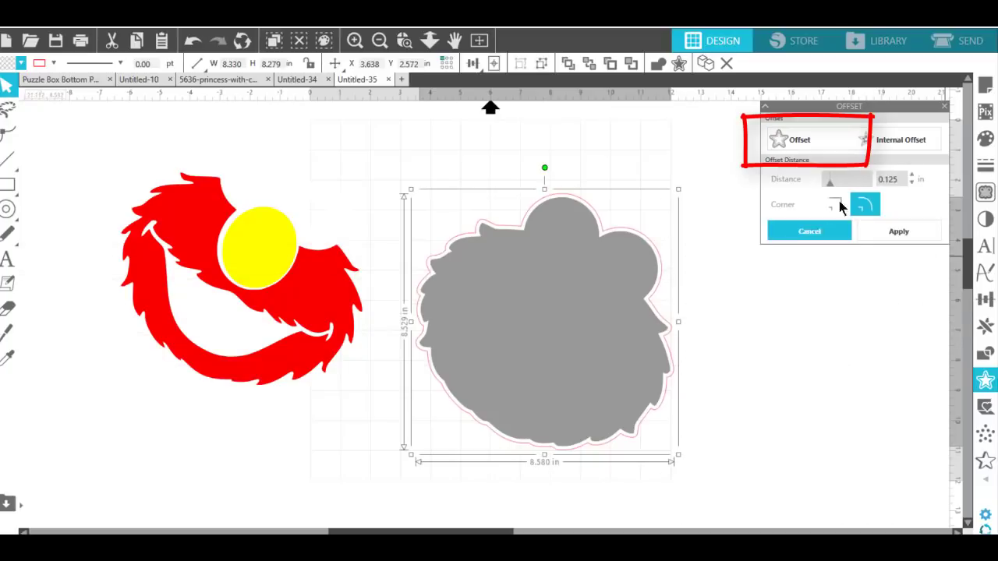
pyautogui.click(898, 231)
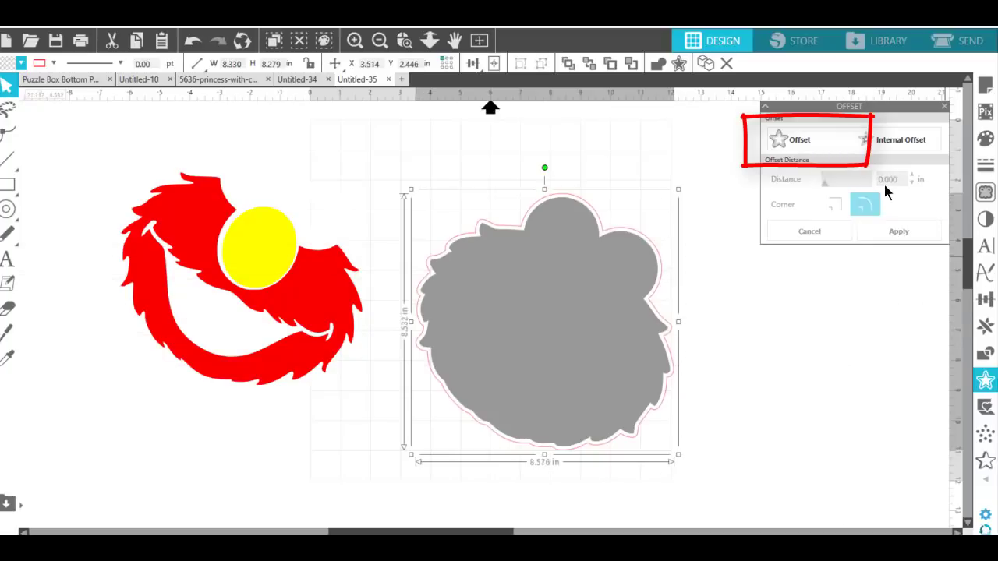
# - Try adding further offset outlines around the backing, undo back to a single outline, and clear the selection
pyautogui.click(812, 142)
pyautogui.click(805, 233)
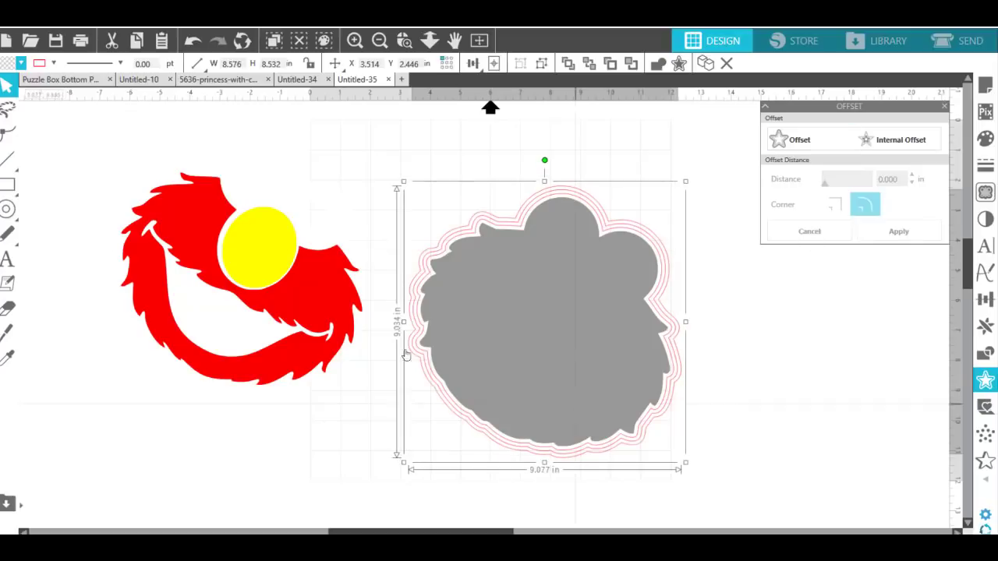
pyautogui.click(195, 43)
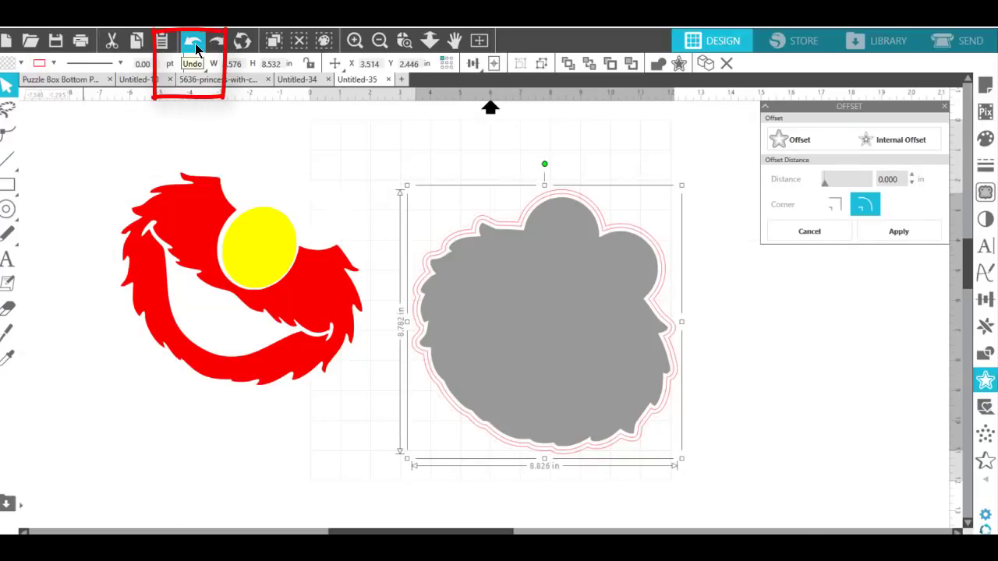
pyautogui.click(195, 43)
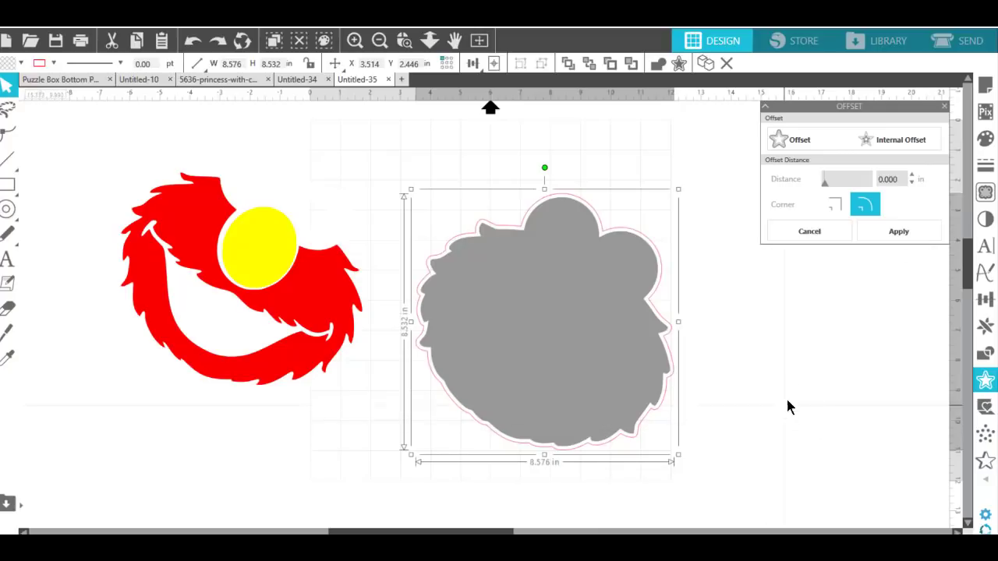
pyautogui.click(903, 237)
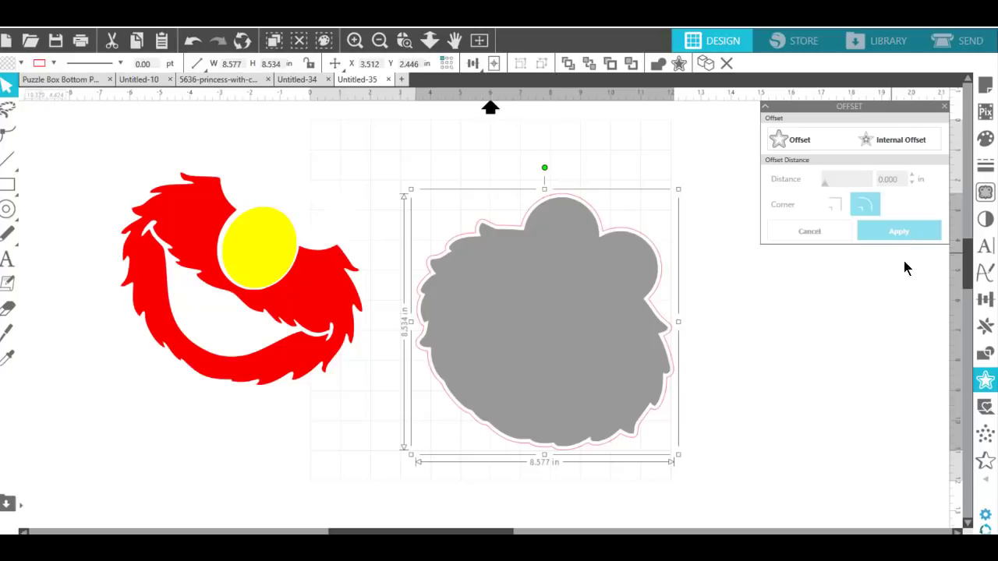
pyautogui.click(897, 304)
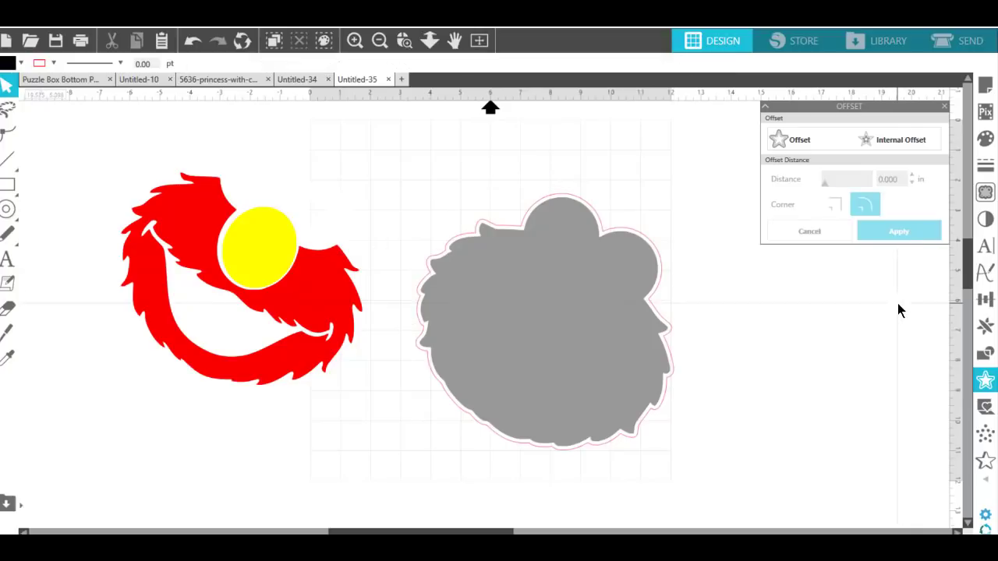
# - Apply the edge rhinestone effect to the offset outline around the gray backing
pyautogui.click(548, 201)
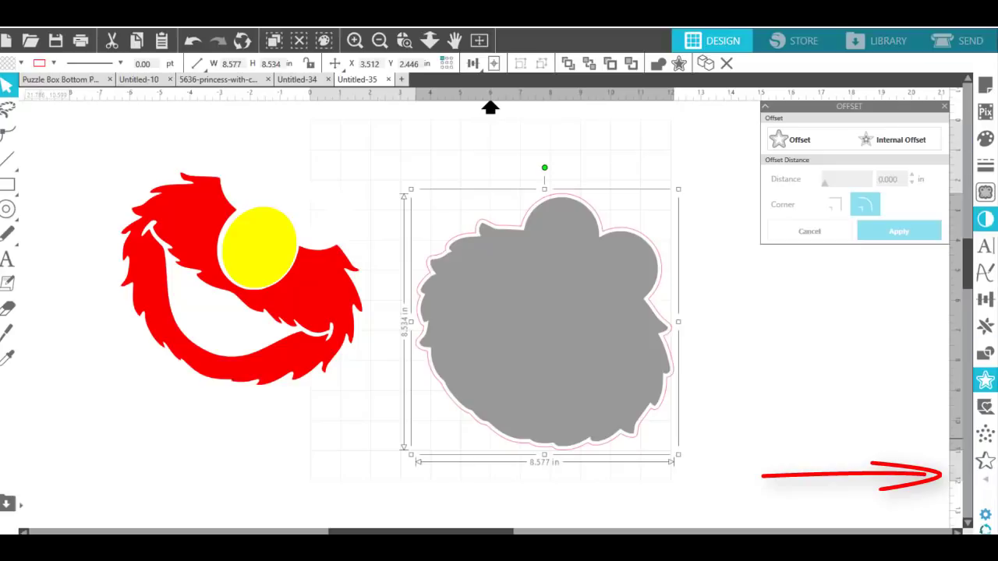
pyautogui.click(985, 480)
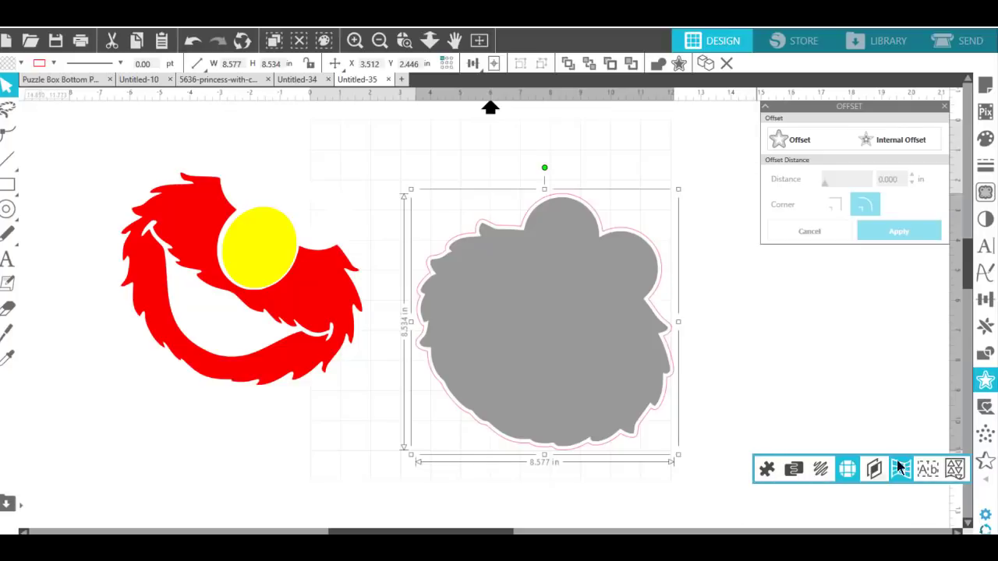
pyautogui.click(846, 470)
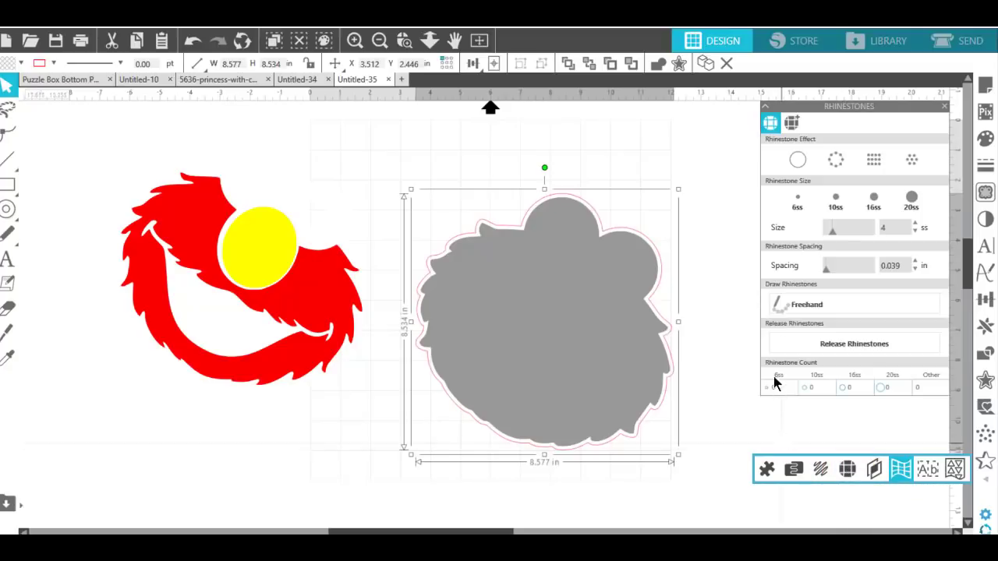
pyautogui.click(831, 164)
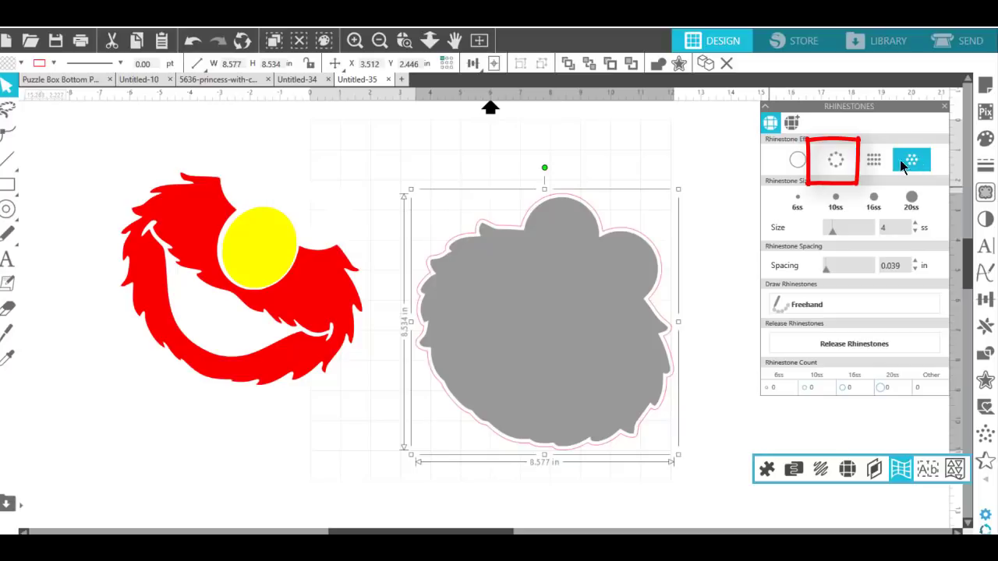
pyautogui.click(835, 164)
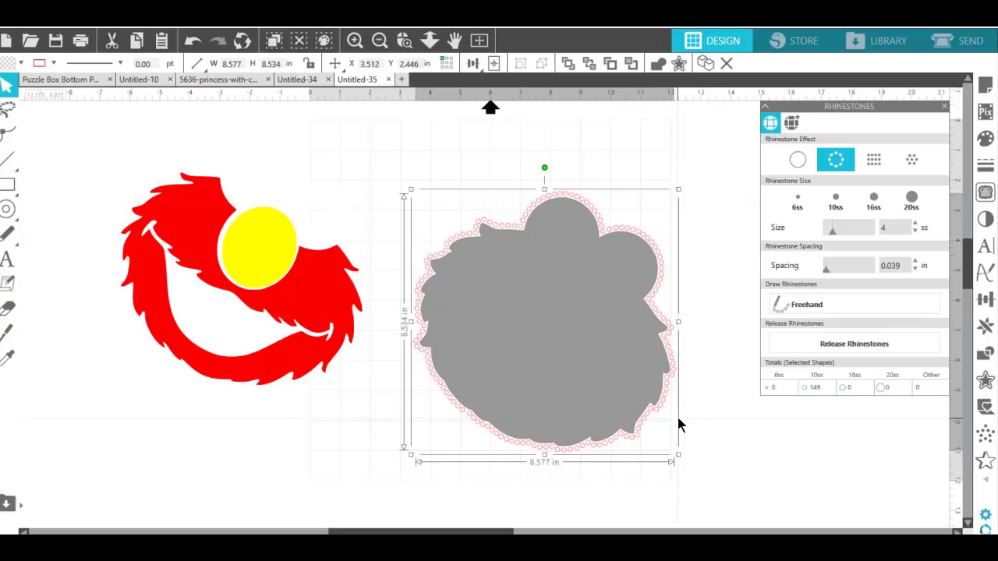
# - Step through the rhinestone sizes for the outline and set the size to 10 ss
pyautogui.click(916, 222)
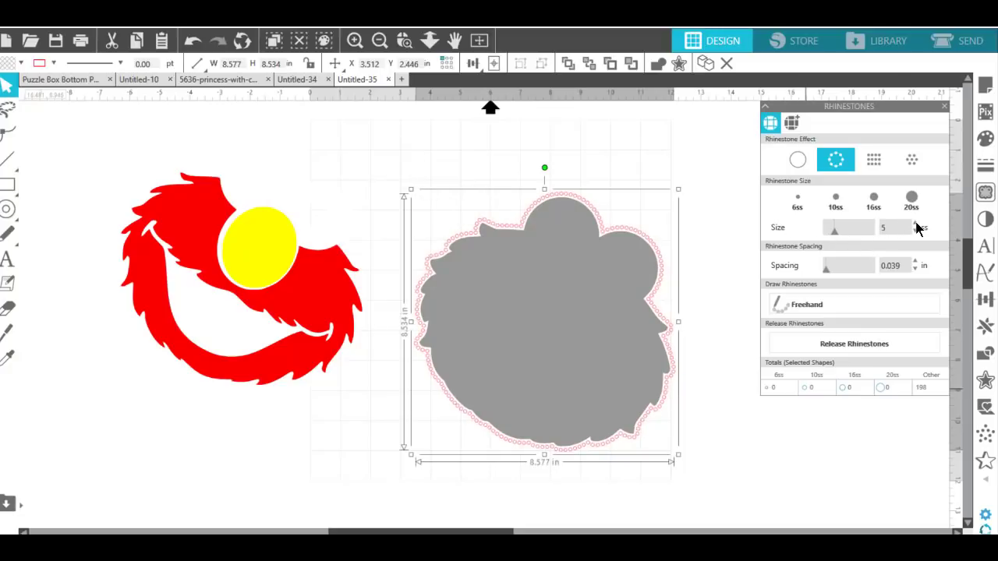
pyautogui.click(916, 224)
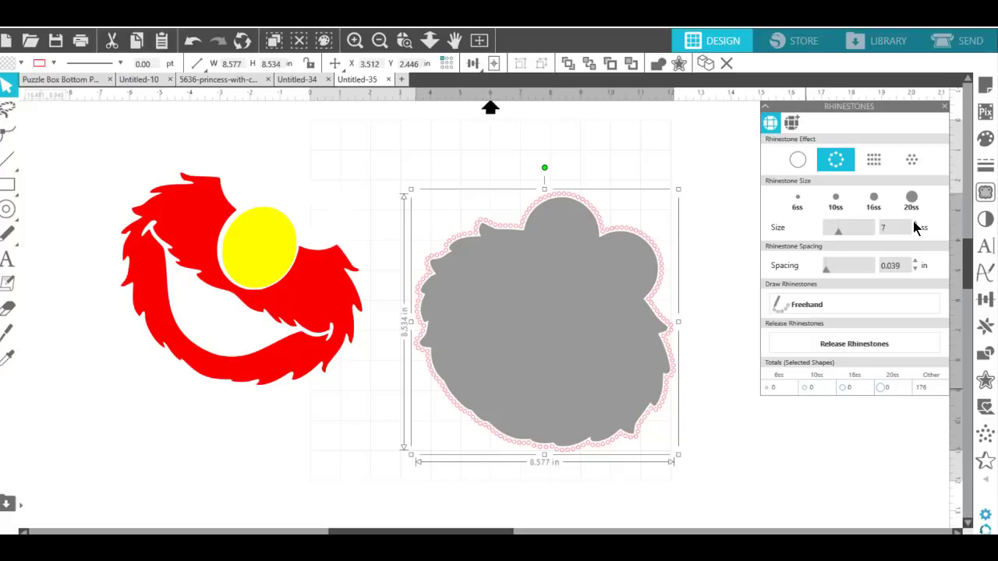
pyautogui.click(916, 224)
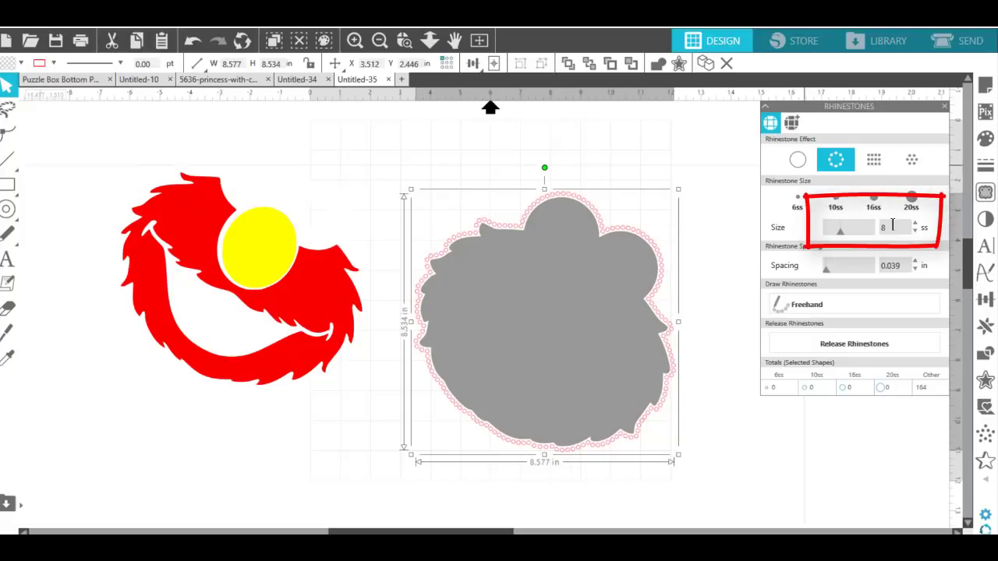
pyautogui.click(916, 224)
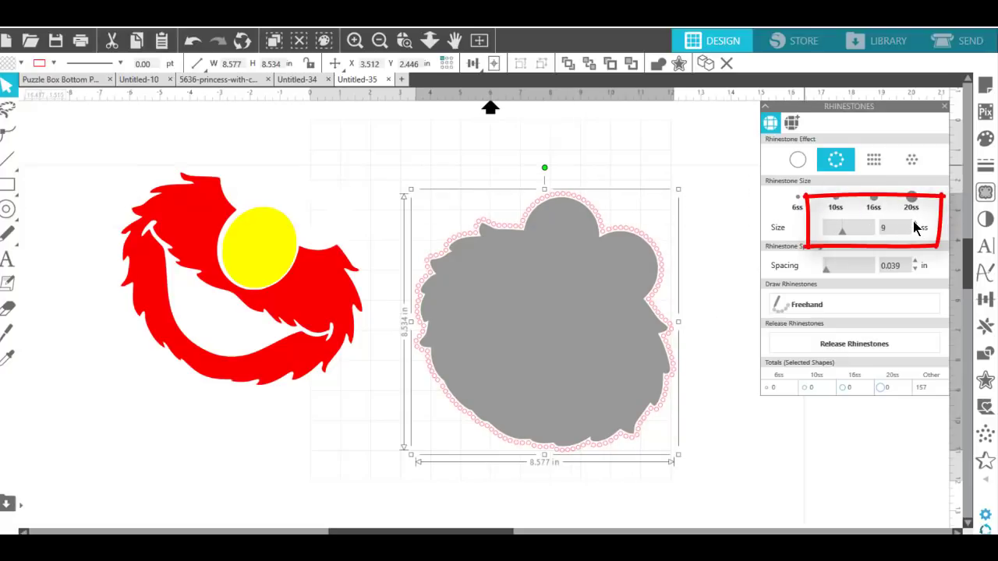
pyautogui.click(915, 224)
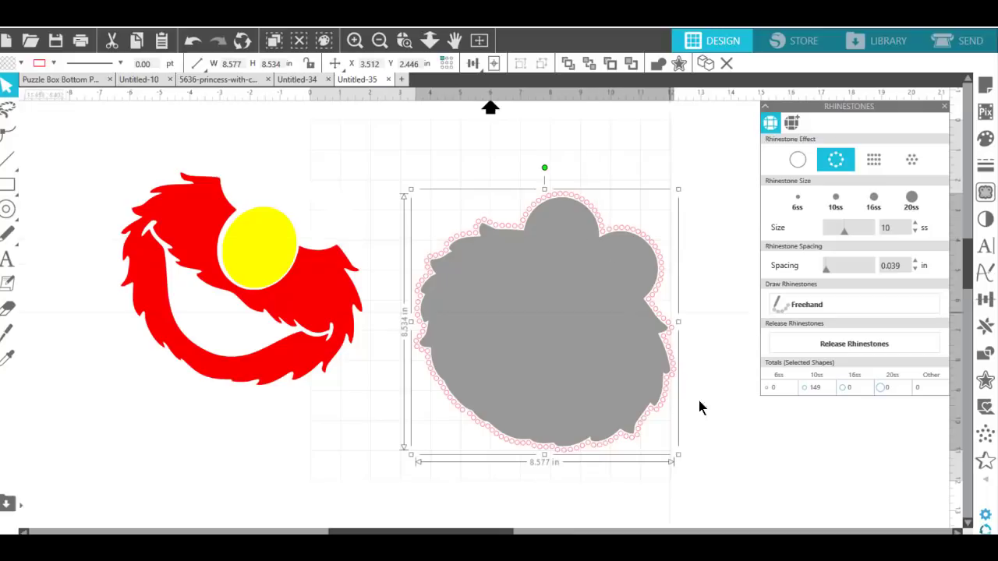
# - Move the gray backing out of the rhinestone outline and over by the red face piece, and select the rhinestone outline
pyautogui.click(572, 285)
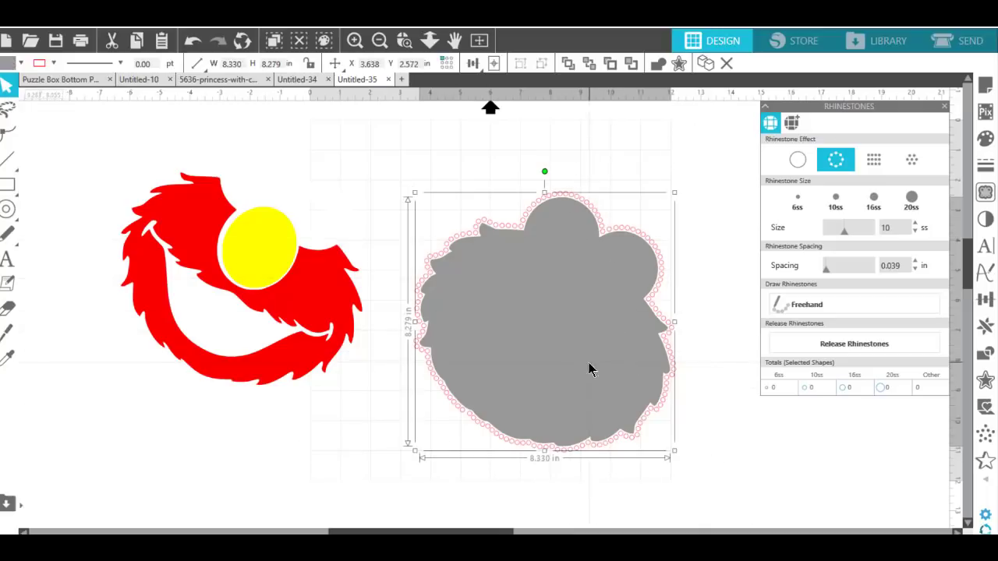
pyautogui.moveTo(590, 367); pyautogui.dragTo(161, 438)
pyautogui.doubleClick(417, 338)
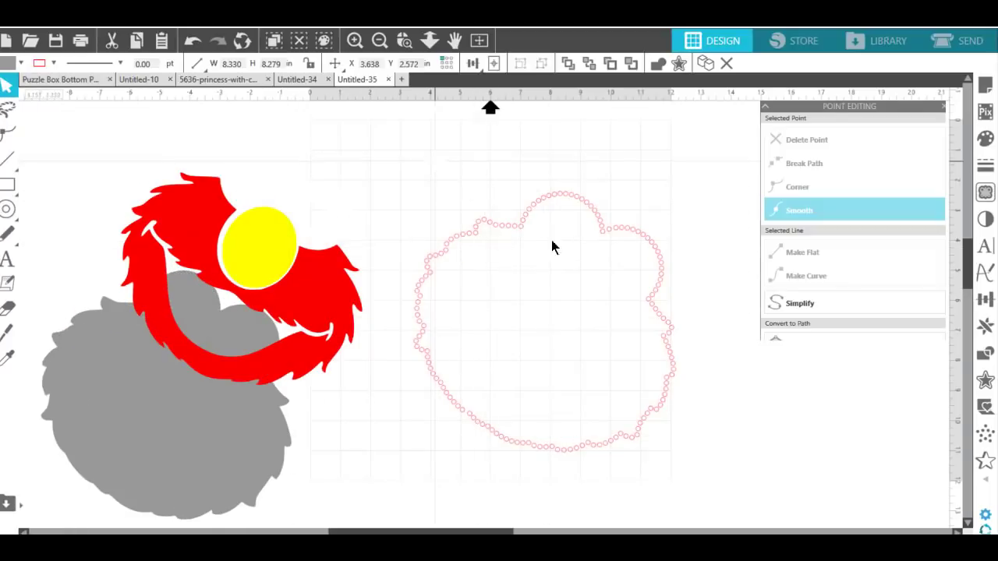
pyautogui.click(746, 445)
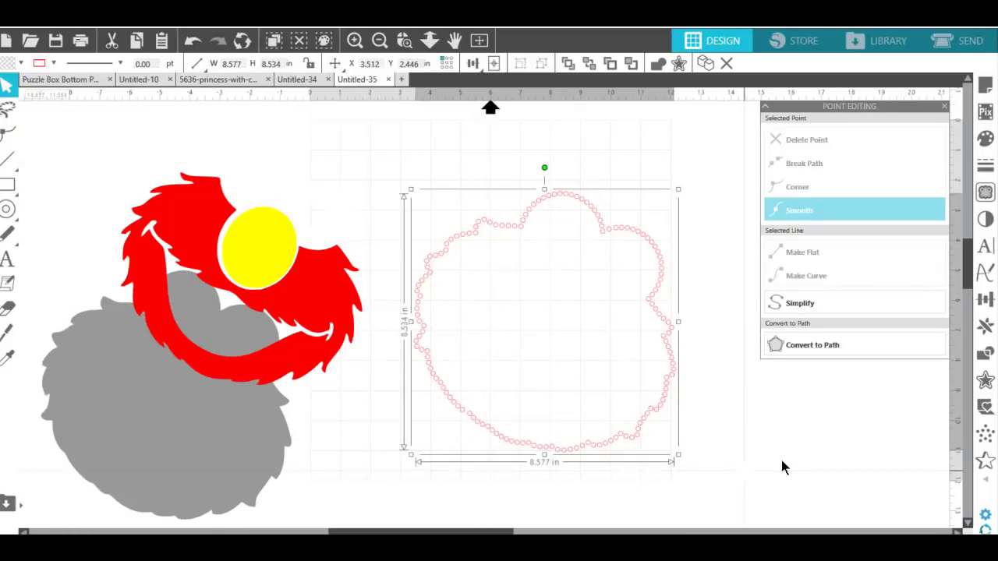
# - Apply the pink-red 10ss library rhinestone along the outline with the edge effect and 0.039 in spacing
pyautogui.click(985, 482)
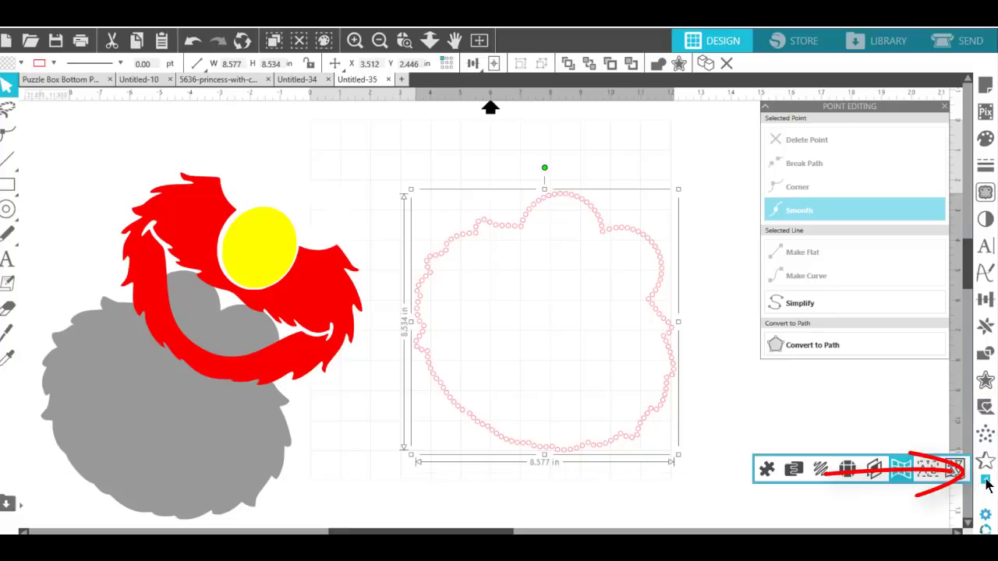
pyautogui.click(848, 470)
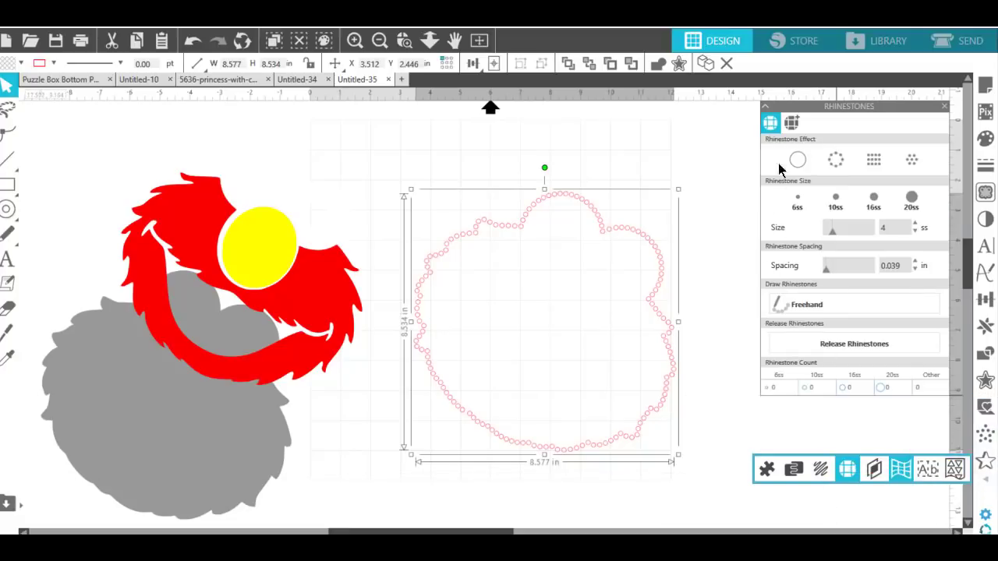
pyautogui.click(792, 123)
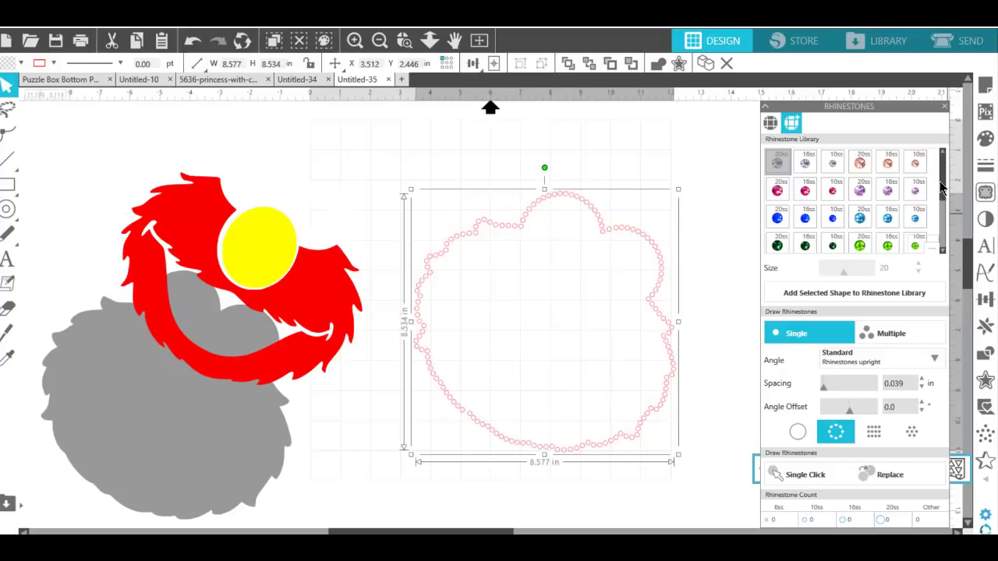
pyautogui.moveTo(945, 178); pyautogui.dragTo(951, 248)
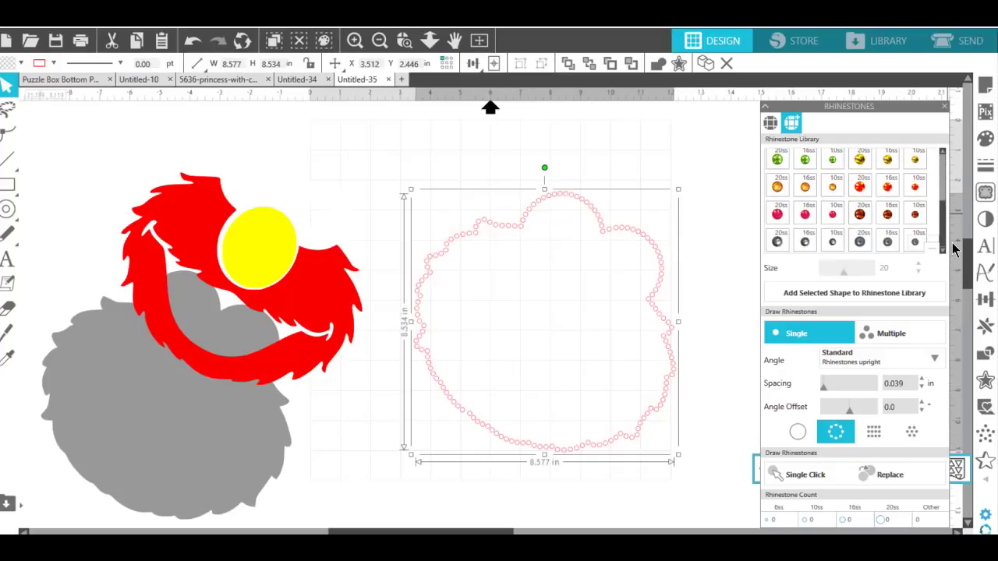
pyautogui.click(832, 222)
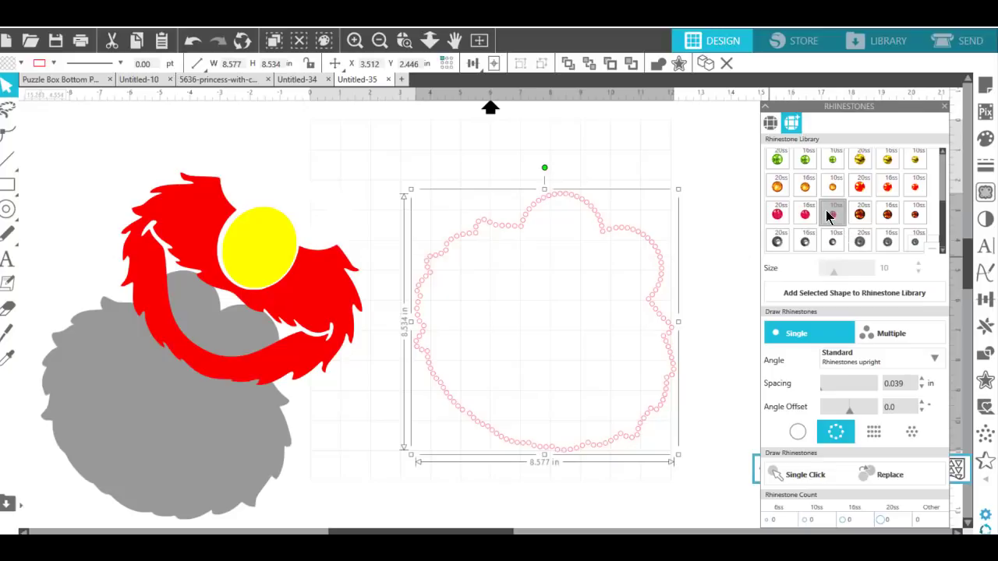
pyautogui.click(836, 433)
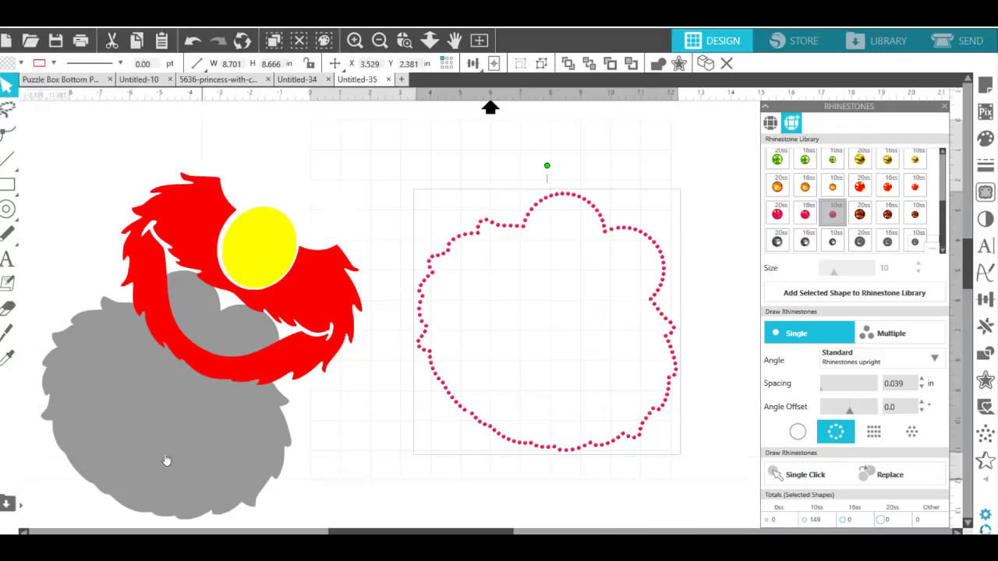
# - Move the backing and the face pieces back inside the rhinestone outline, and fill the backing with black
pyautogui.moveTo(166, 461); pyautogui.dragTo(544, 388)
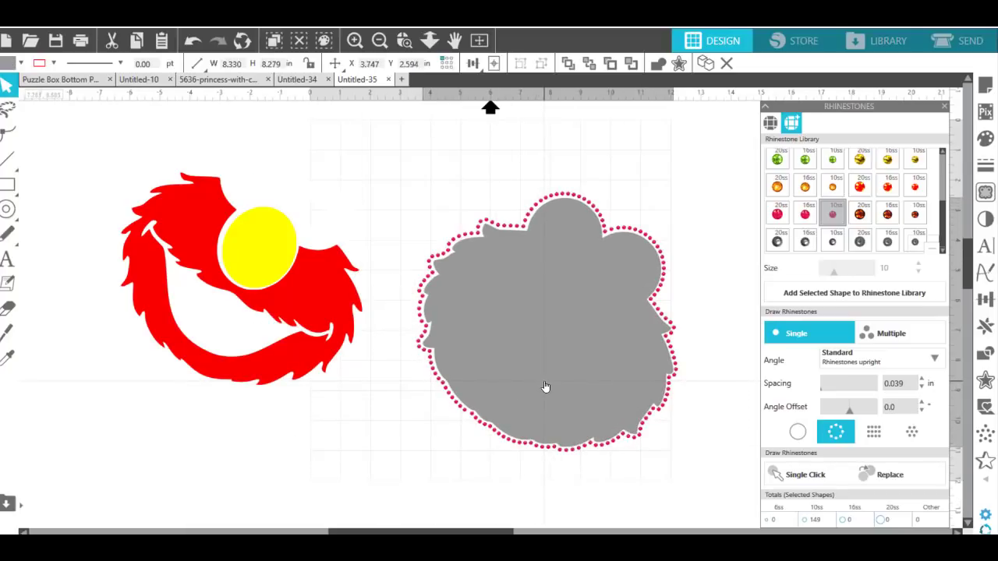
pyautogui.moveTo(334, 332); pyautogui.dragTo(636, 387)
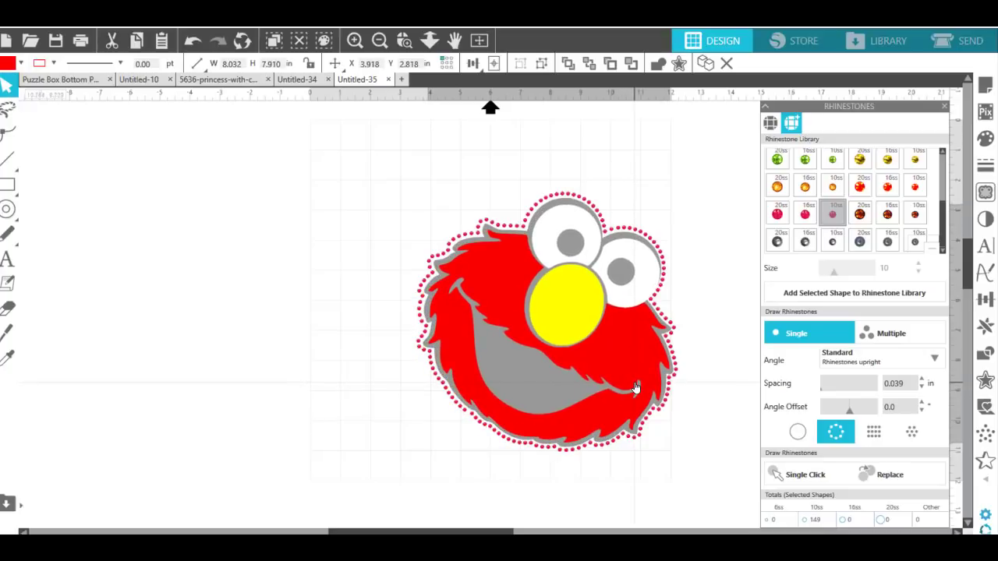
pyautogui.moveTo(460, 265); pyautogui.dragTo(453, 259)
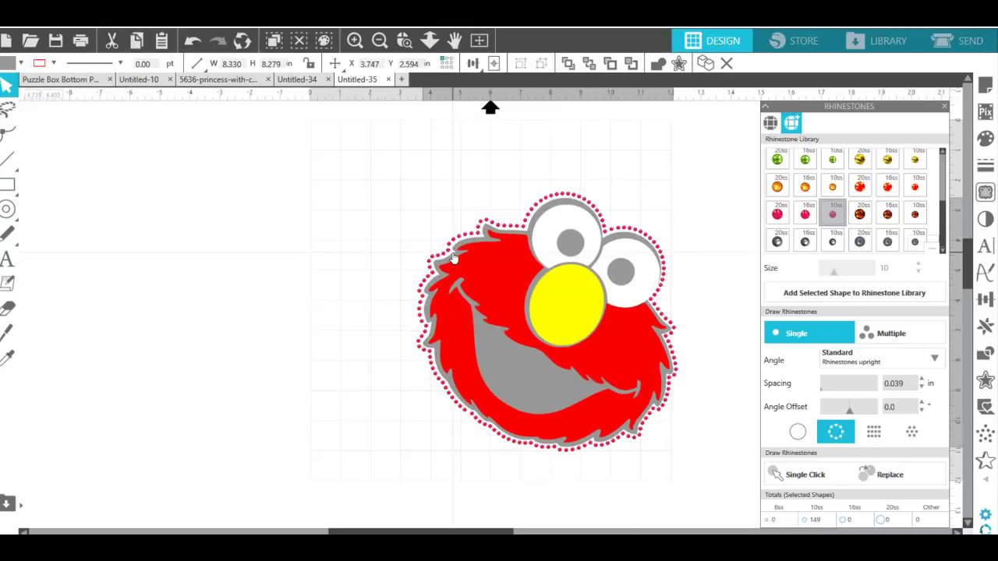
pyautogui.click(4, 66)
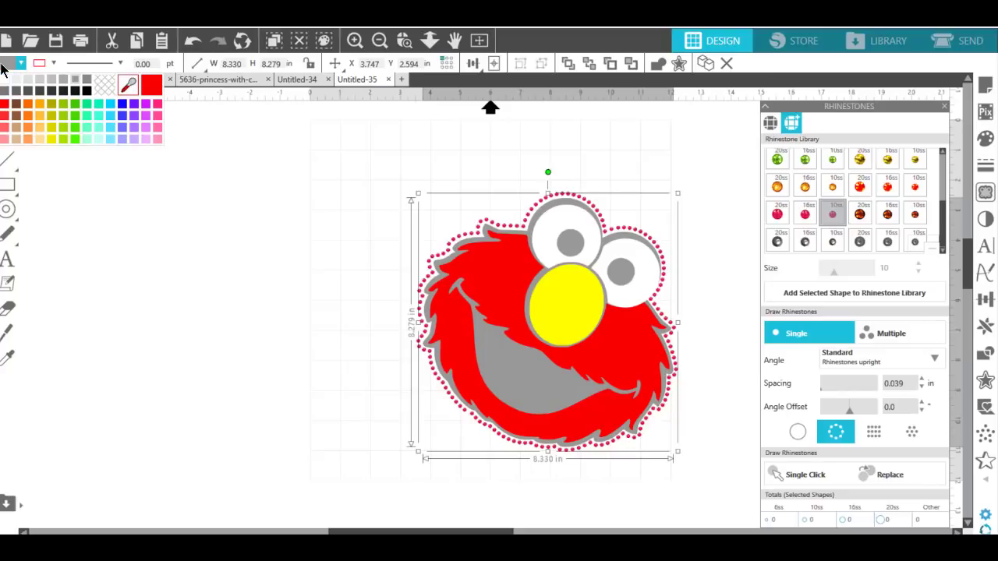
pyautogui.click(87, 91)
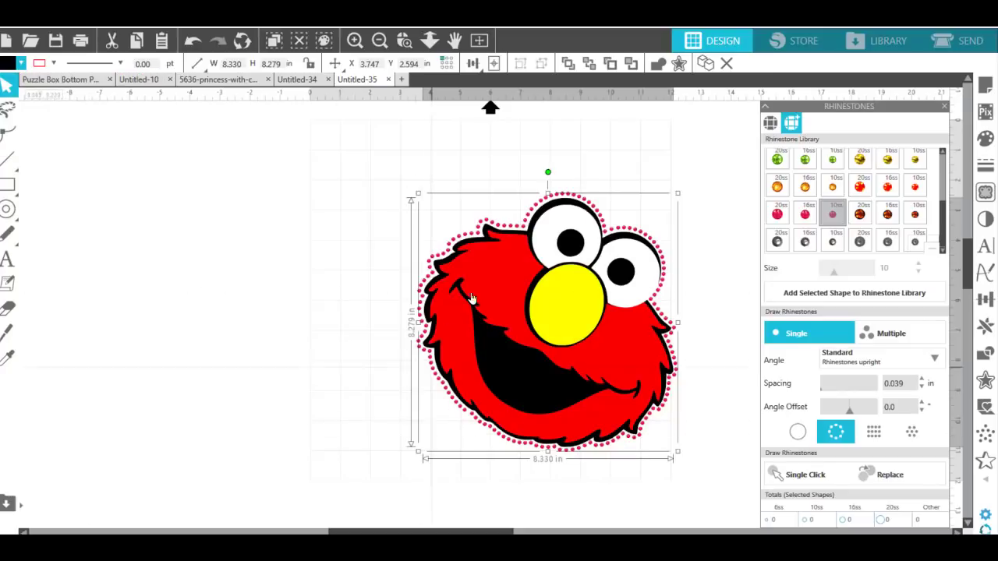
# - Nudge the face pieces until they line up on the black backing, and clear the selection
pyautogui.click(619, 293)
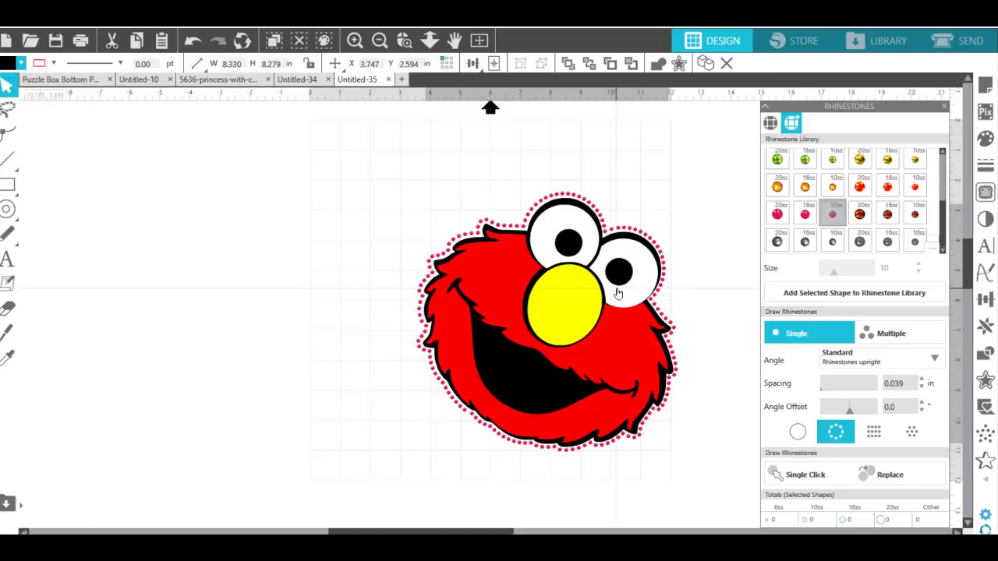
pyautogui.moveTo(619, 293); pyautogui.dragTo(617, 290)
pyautogui.click(365, 250)
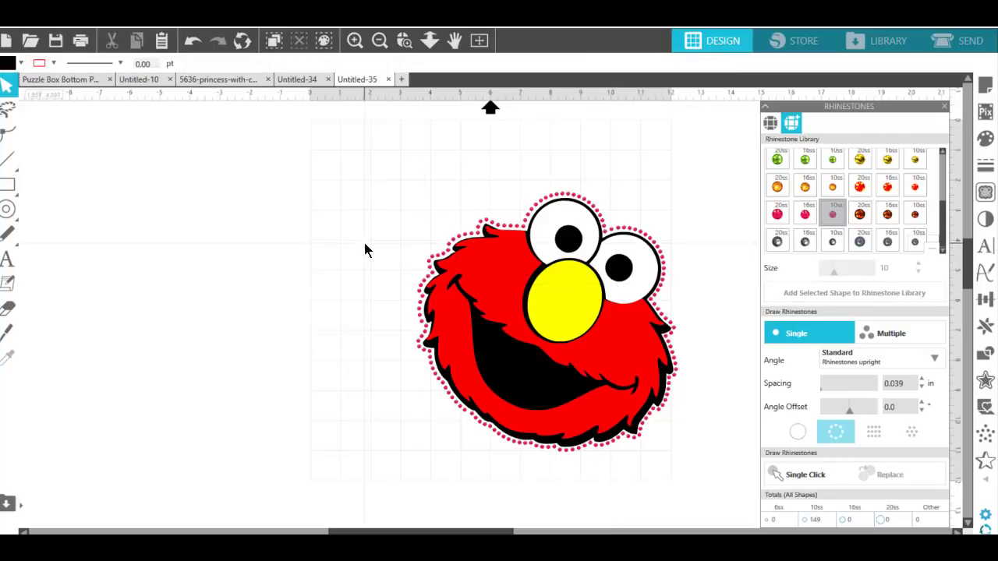
pyautogui.moveTo(526, 284); pyautogui.dragTo(237, 248)
pyautogui.moveTo(344, 307); pyautogui.dragTo(608, 356)
pyautogui.click(687, 225)
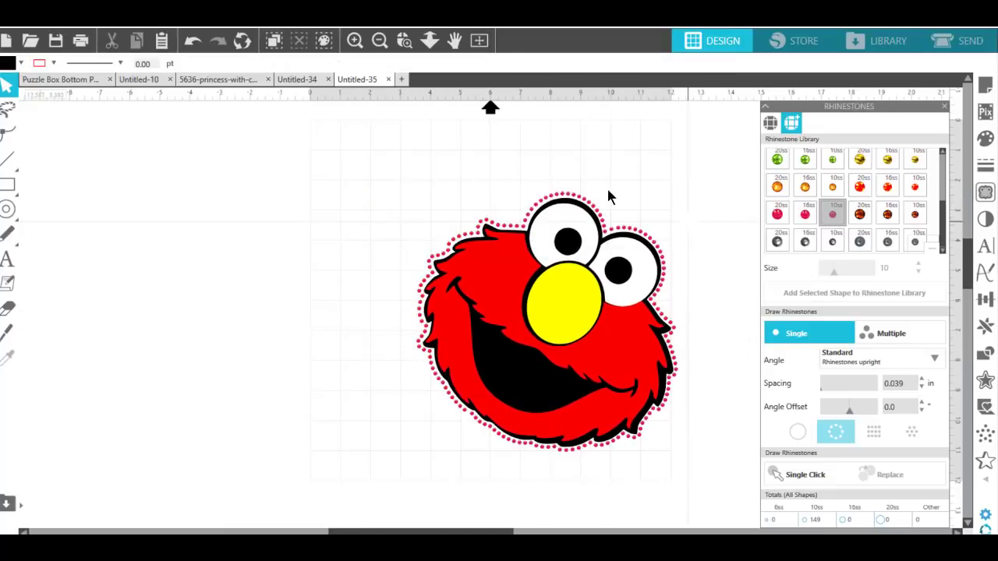
# - Check the cut settings in the Send view and return to the design view
pyautogui.click(960, 44)
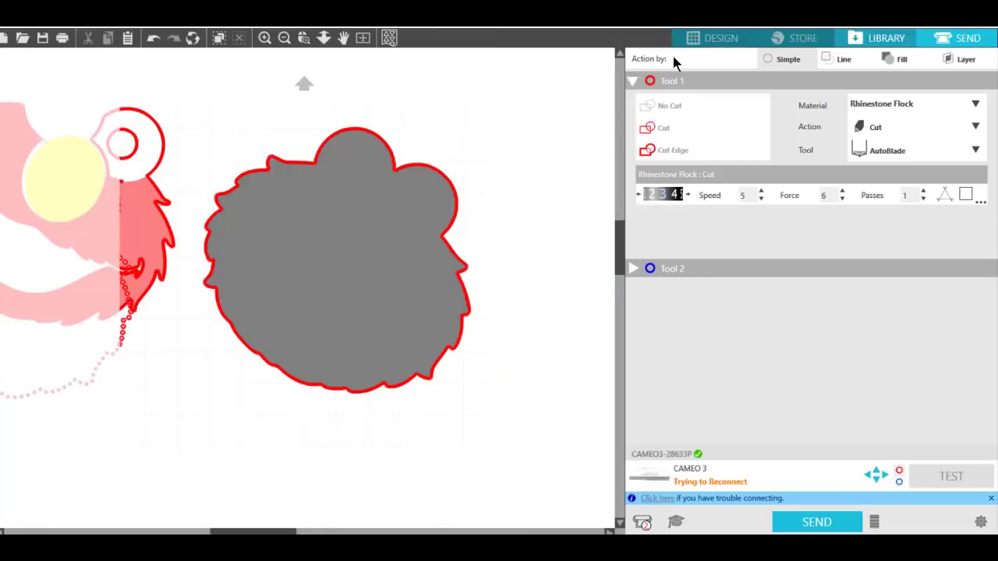
pyautogui.click(706, 38)
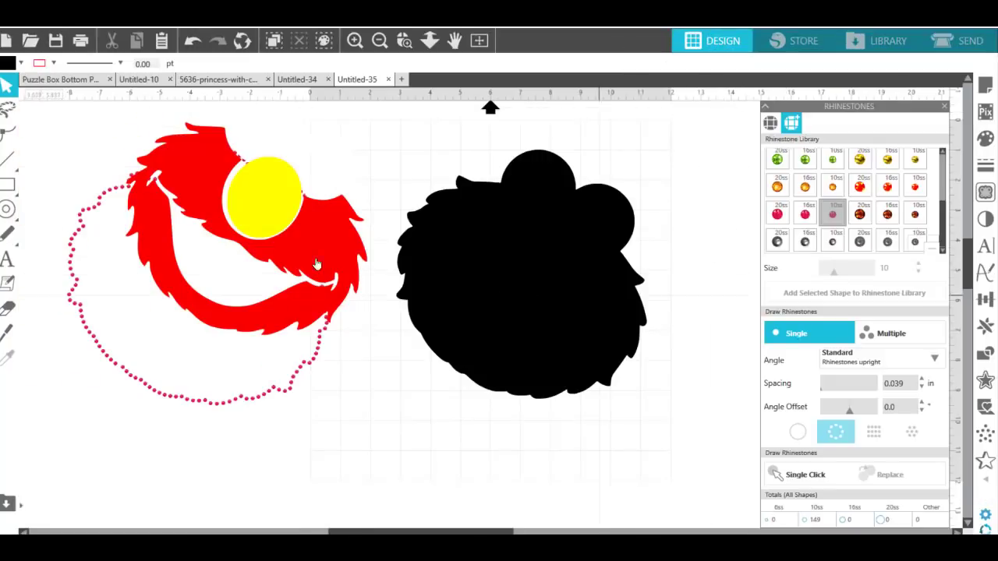
# - Spread the black backing, the face pieces and the rhinestone outline apart from each other, and clear the selection
pyautogui.moveTo(472, 304); pyautogui.dragTo(518, 382)
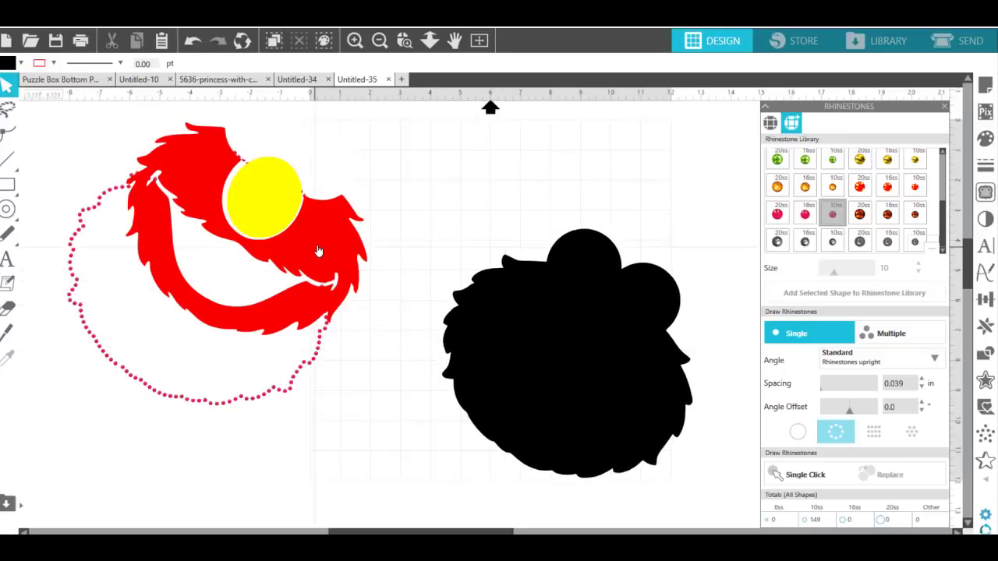
pyautogui.moveTo(318, 251); pyautogui.dragTo(517, 191)
pyautogui.moveTo(561, 371); pyautogui.dragTo(579, 405)
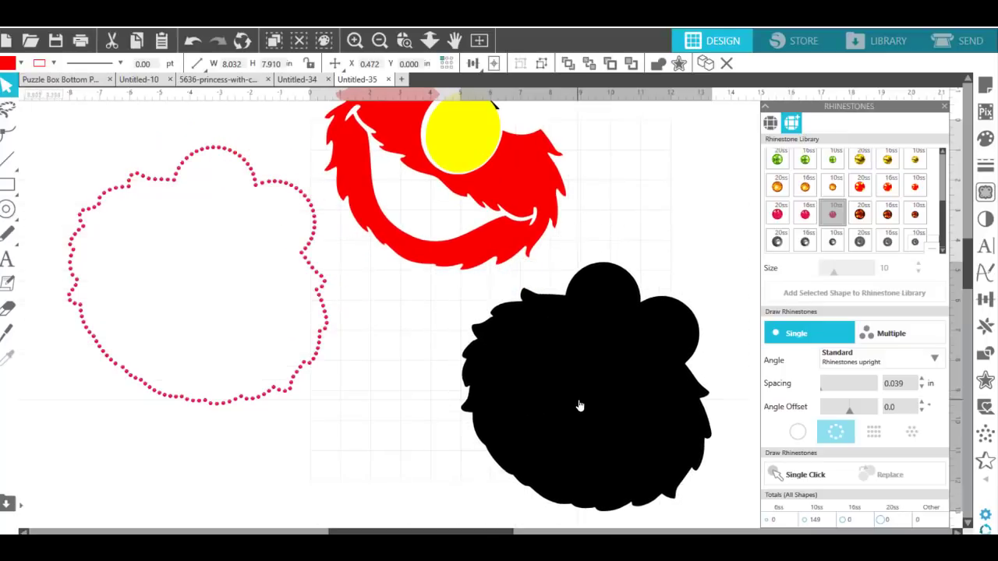
pyautogui.moveTo(324, 337); pyautogui.dragTo(336, 349)
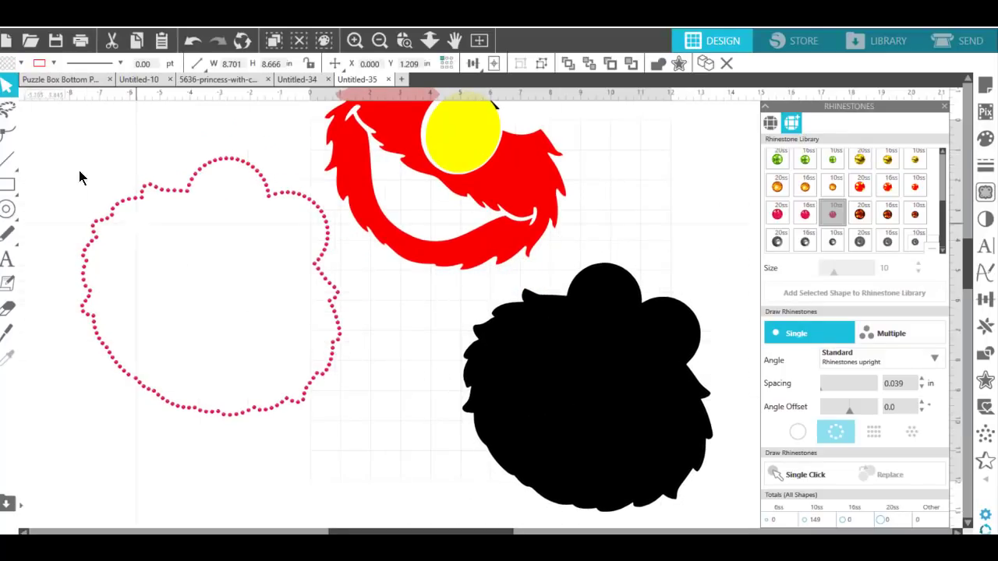
pyautogui.click(30, 121)
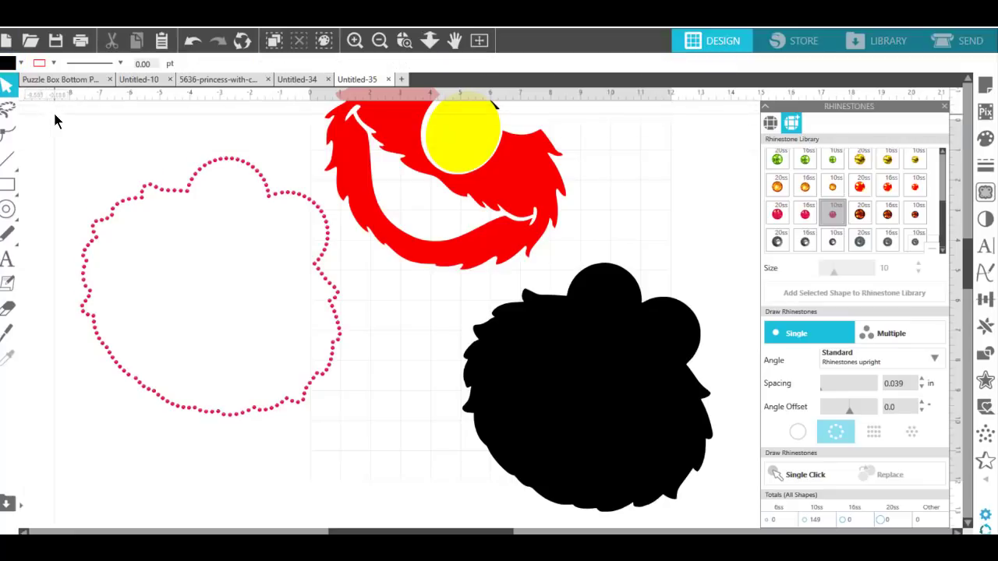
# - Move the face pieces further away from the rhinestone outline and select all the rhinestones on their own
pyautogui.moveTo(55, 121); pyautogui.dragTo(328, 425)
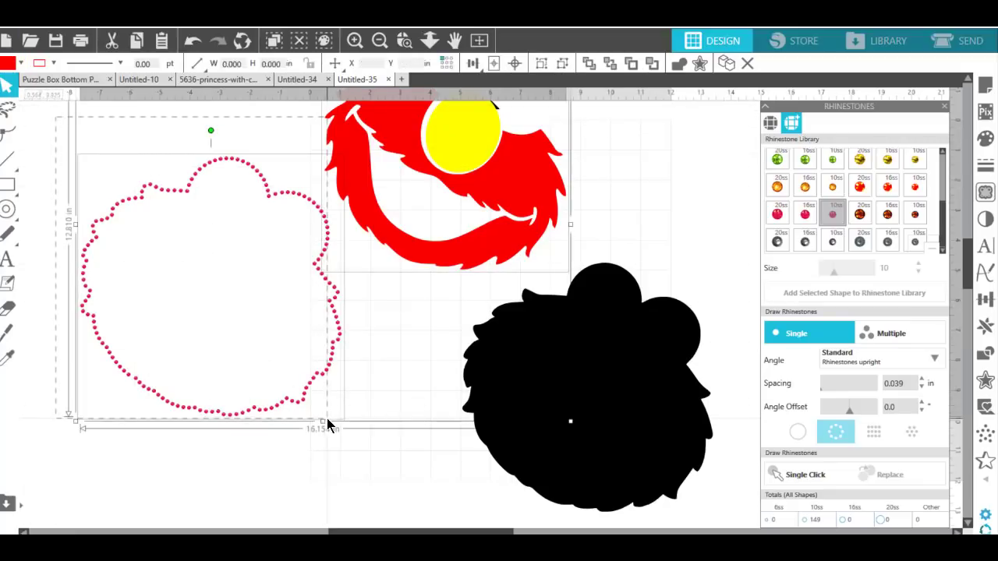
pyautogui.moveTo(385, 257); pyautogui.dragTo(534, 263)
pyautogui.click(460, 271)
pyautogui.moveTo(397, 278); pyautogui.dragTo(308, 281)
pyautogui.moveTo(64, 139)
pyautogui.mouseDown()
pyautogui.moveTo(325, 345)
pyautogui.moveTo(358, 438)
pyautogui.moveTo(367, 435)
pyautogui.mouseUp()
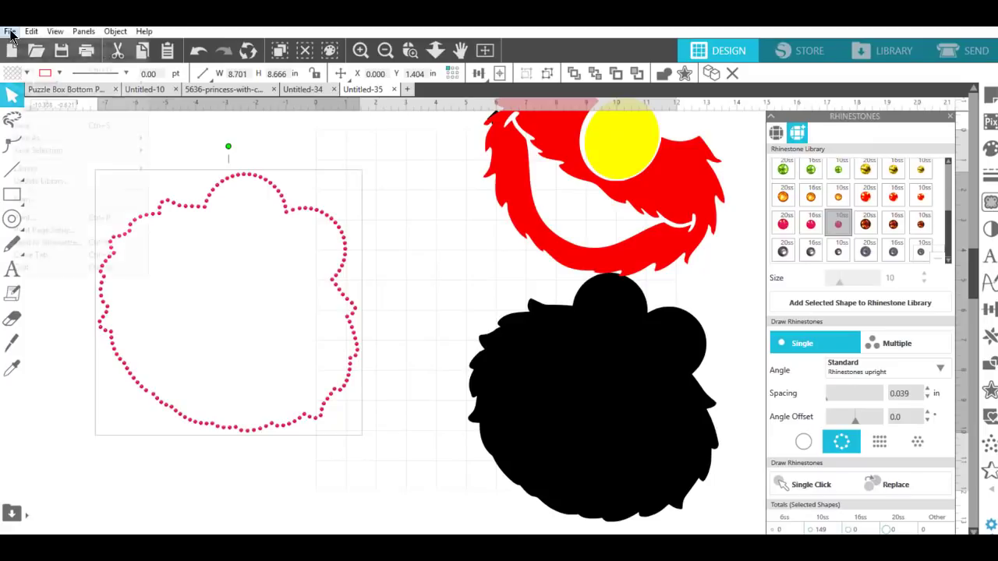
# - Save the selected rhinestone outline to the Downloads folder as elmo rhinestones.svg, replacing the existing file
pyautogui.click(10, 31)
pyautogui.moveTo(49, 151)
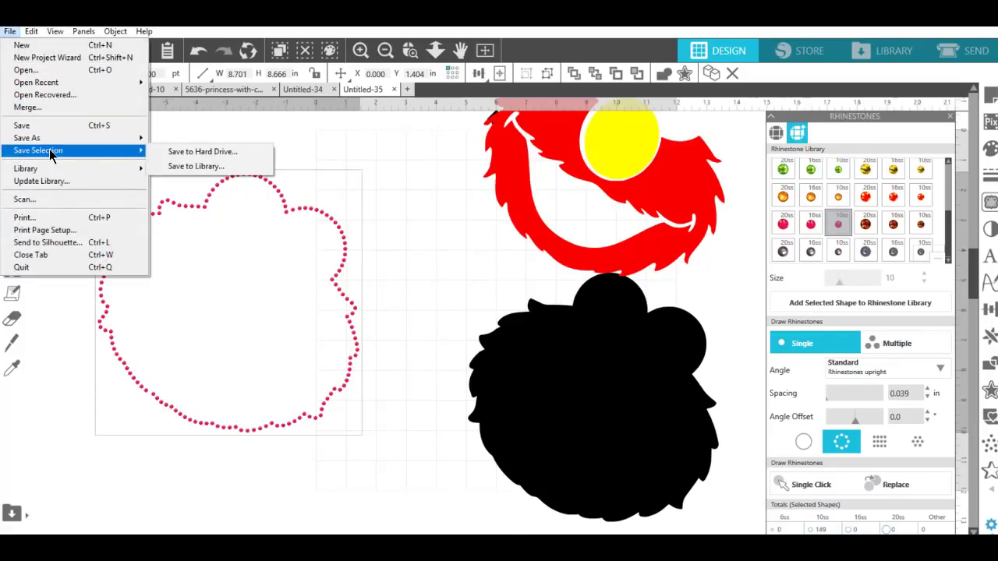
pyautogui.click(202, 152)
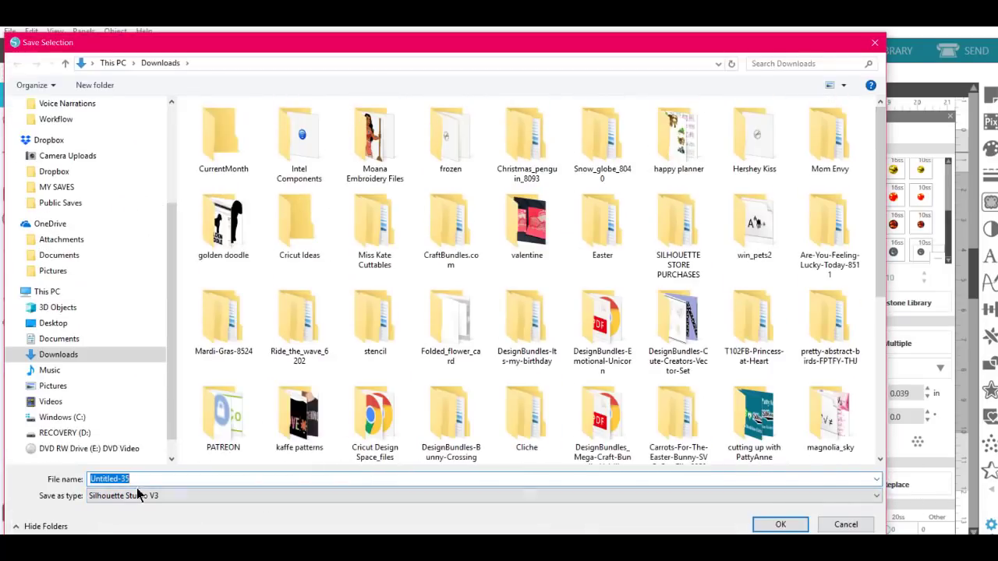
pyautogui.write('el')
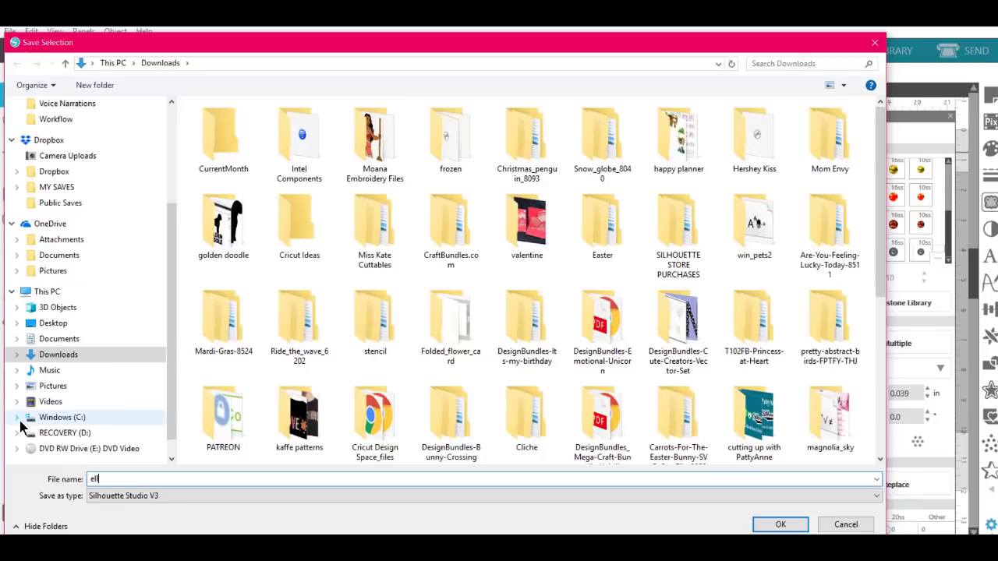
pyautogui.press('BackSpace')
pyautogui.press('BackSpace')
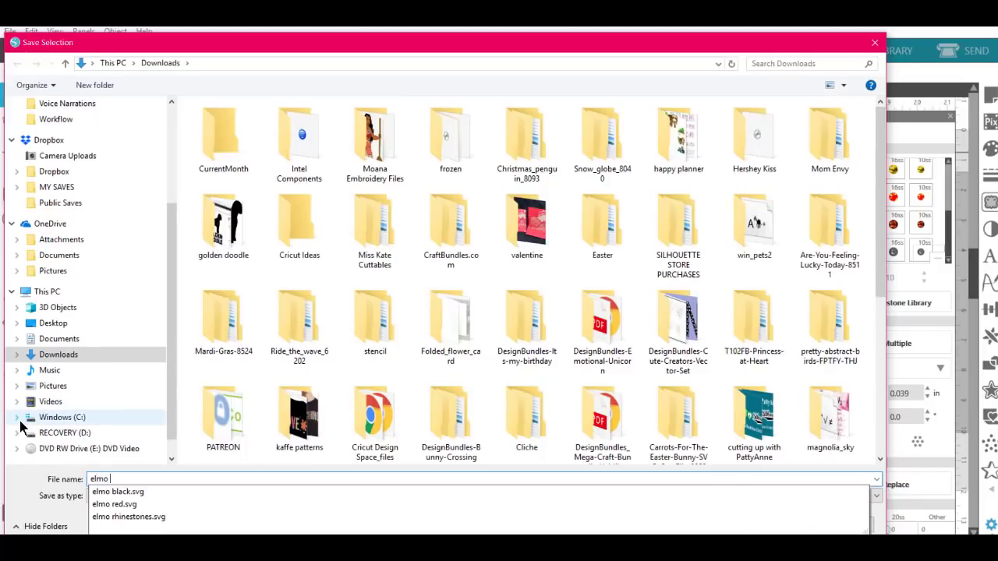
pyautogui.moveTo(112, 48)
pyautogui.mouseDown()
pyautogui.moveTo(428, 91)
pyautogui.moveTo(112, 48)
pyautogui.mouseUp()
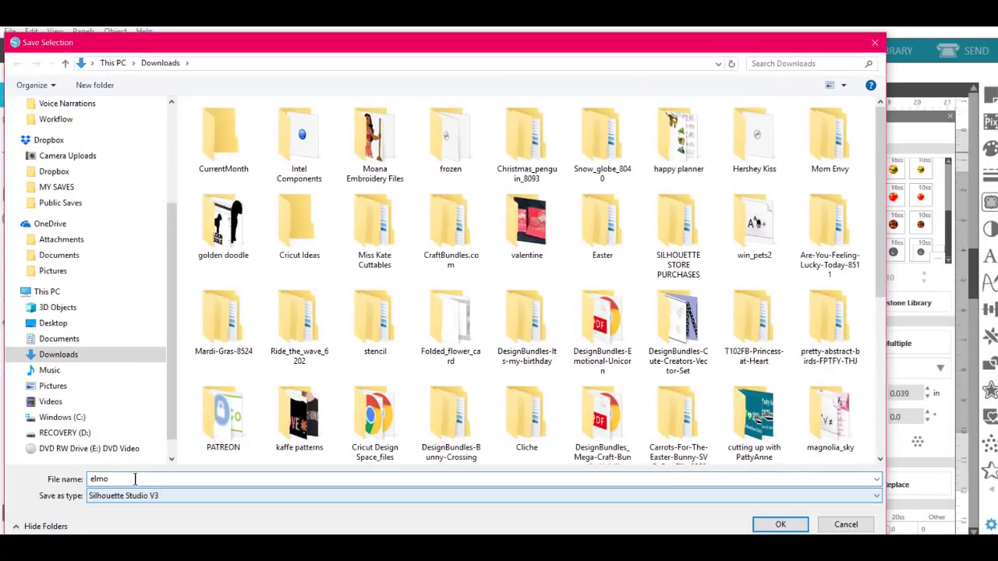
pyautogui.write('mo rhinestone')
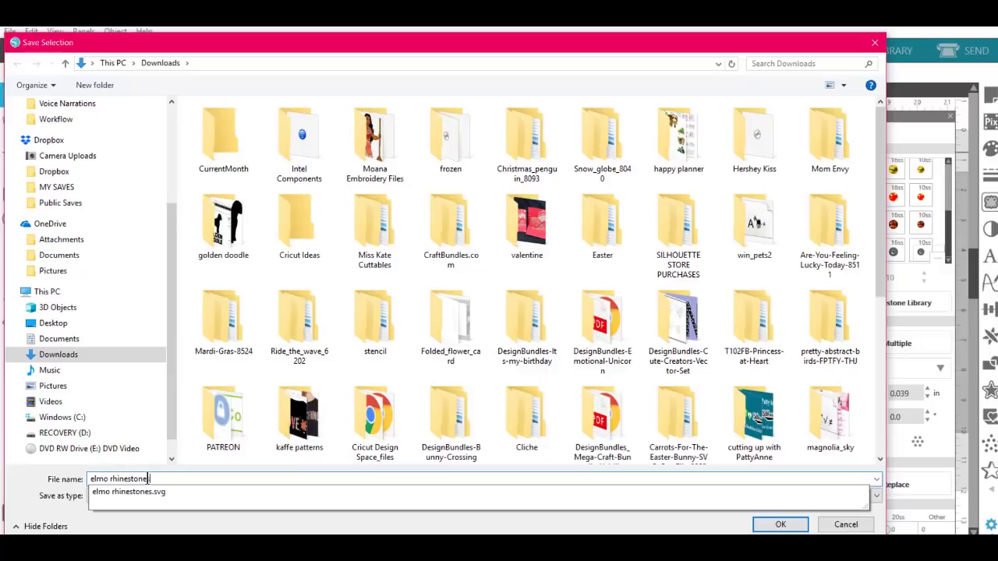
pyautogui.write('s')
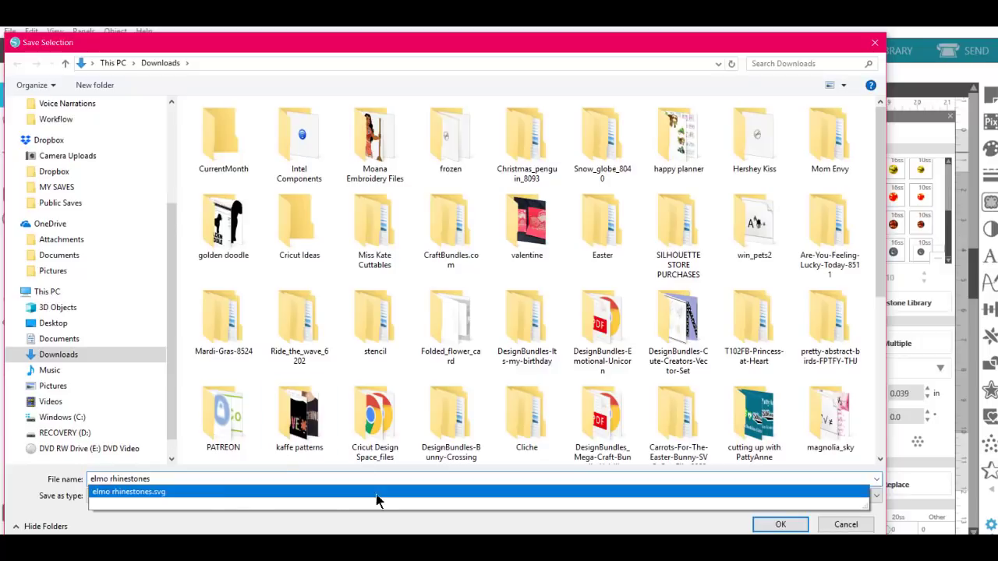
pyautogui.click(200, 494)
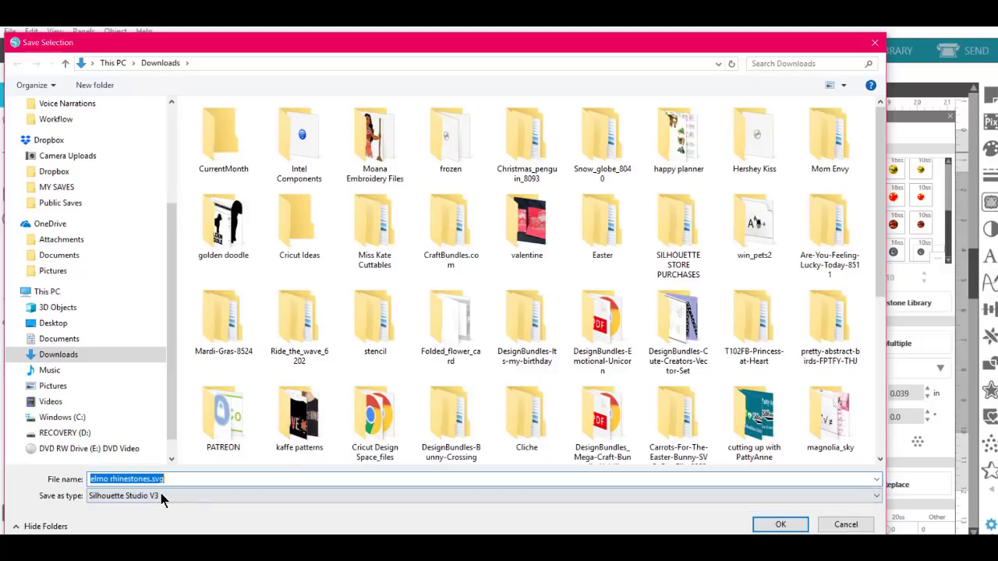
pyautogui.click(778, 525)
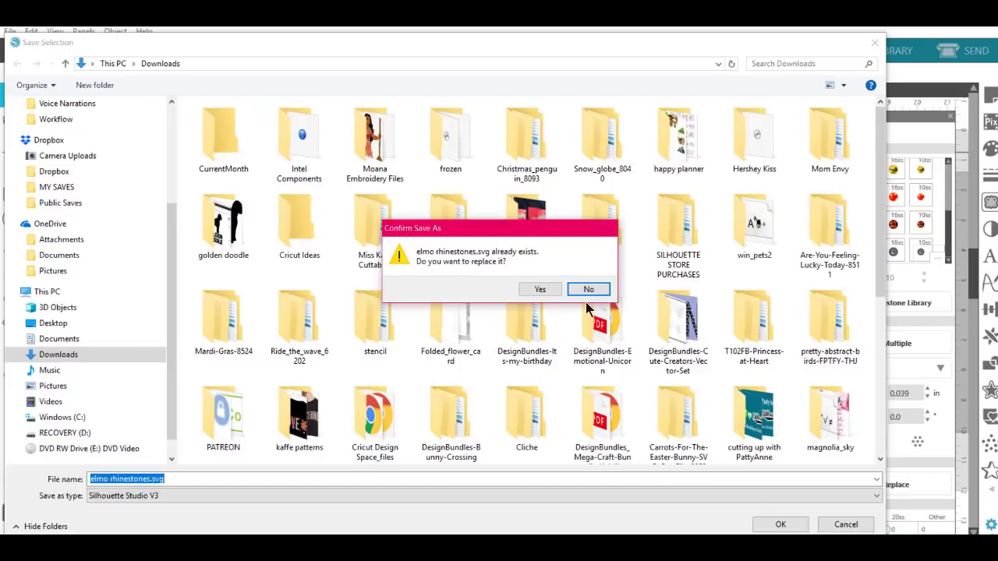
pyautogui.click(543, 290)
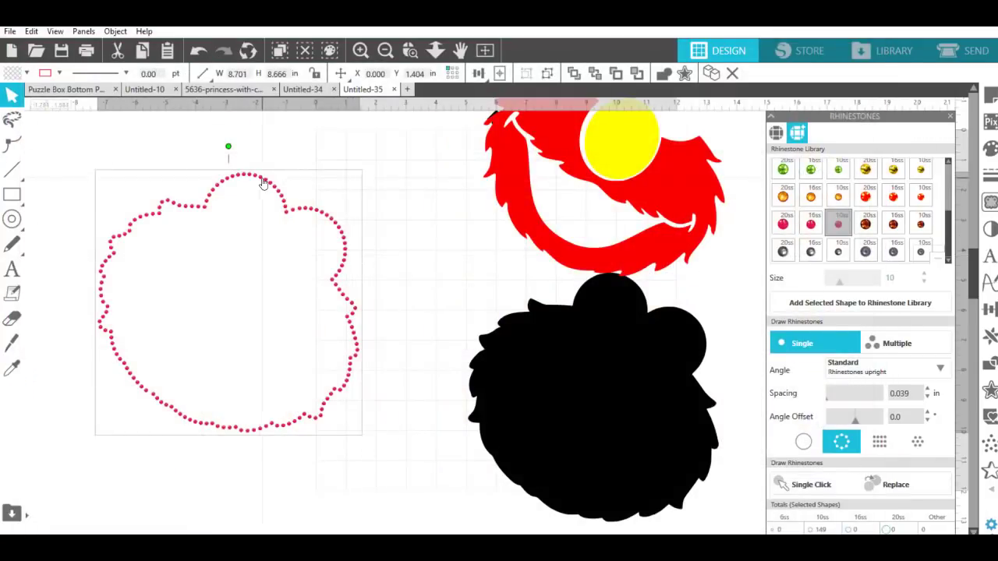
# - Move the rhinestone outline further off the page, bring the black backing onto it, and leave only the backing selected
pyautogui.moveTo(263, 184); pyautogui.dragTo(168, 102)
pyautogui.moveTo(575, 407); pyautogui.dragTo(396, 394)
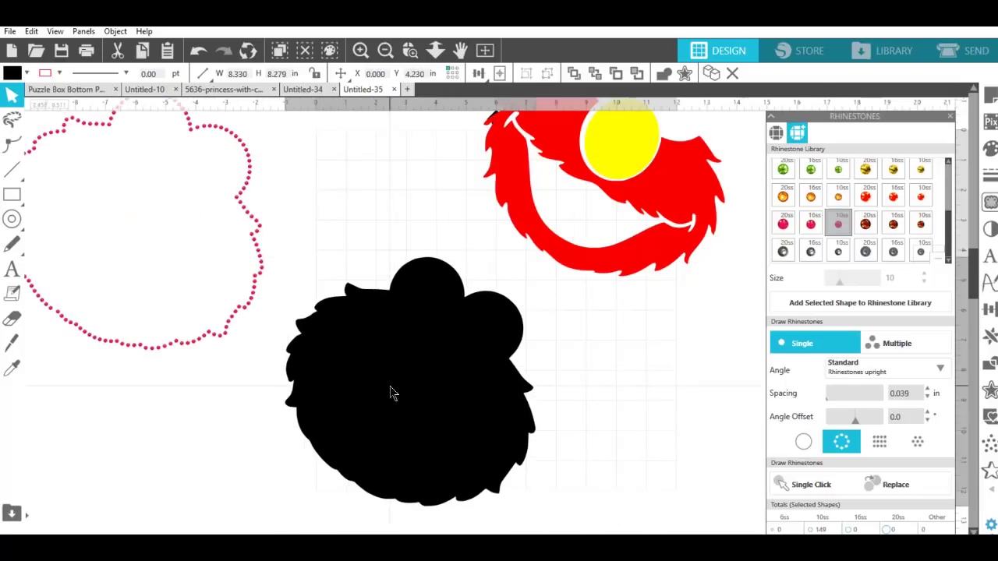
pyautogui.click(22, 171)
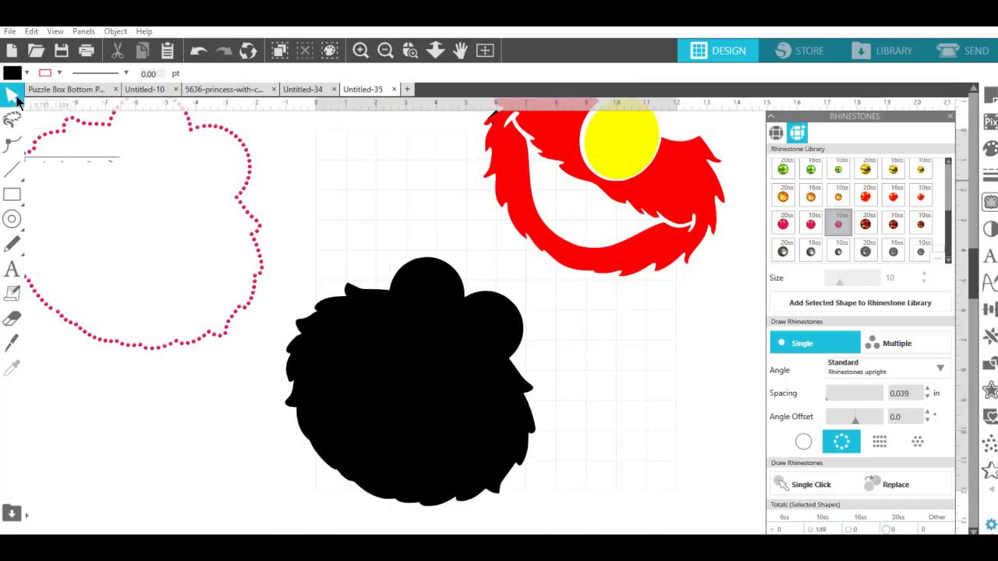
pyautogui.click(328, 292)
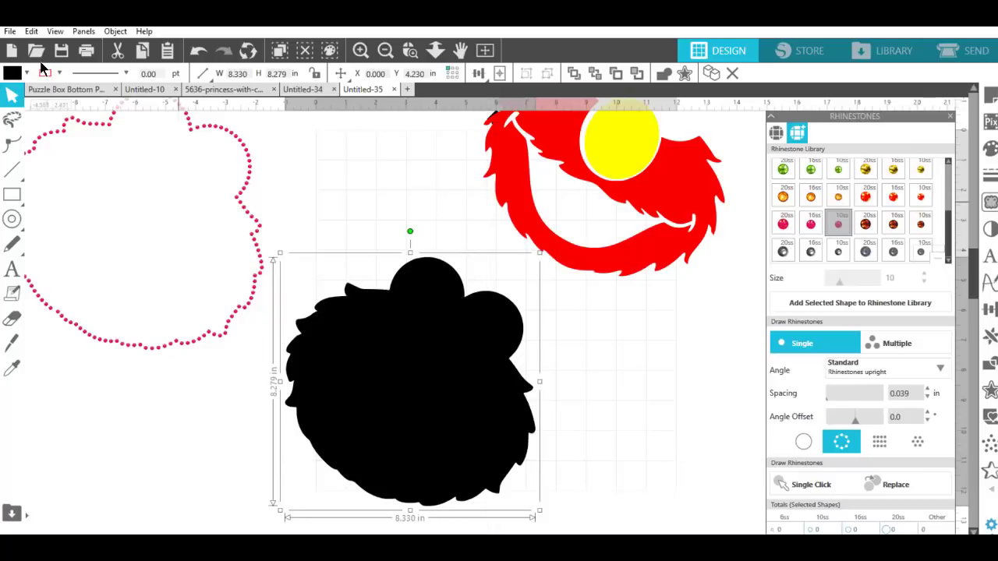
# - Save the selected black backing to the Downloads folder as elmo black in SVG format, replacing the existing file
pyautogui.click(10, 32)
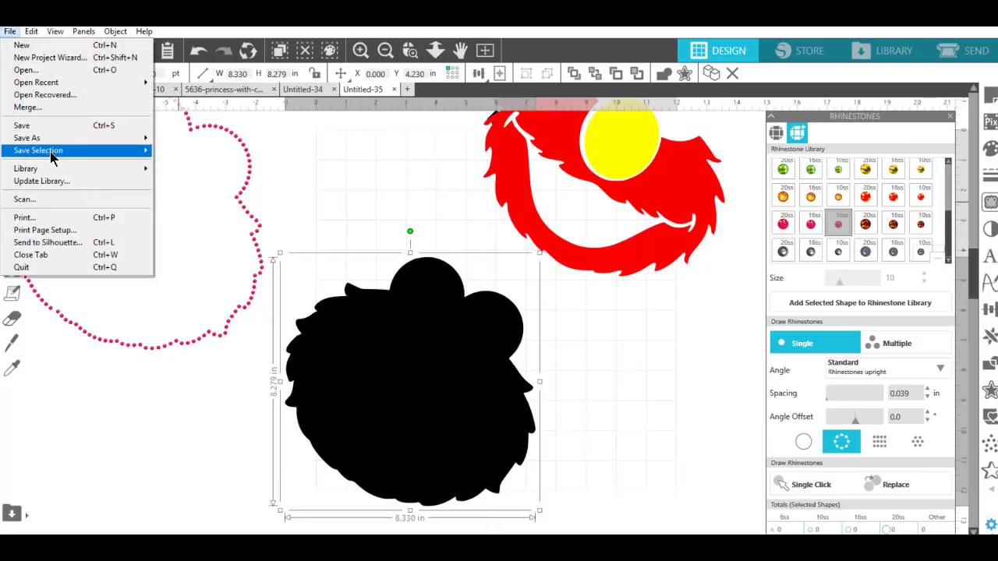
pyautogui.moveTo(53, 155)
pyautogui.click(190, 154)
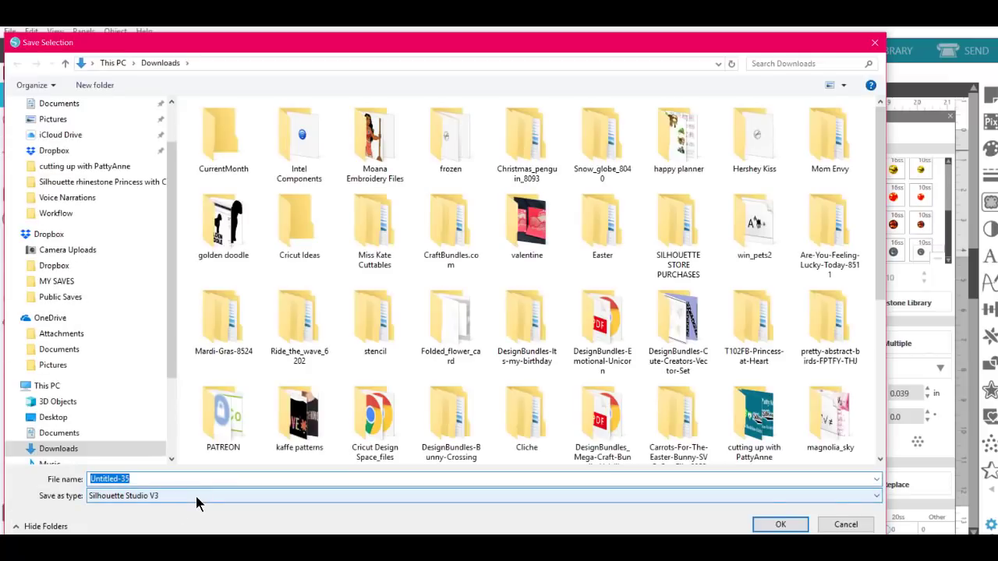
pyautogui.write('elmos')
pyautogui.press('BackSpace')
pyautogui.write('black')
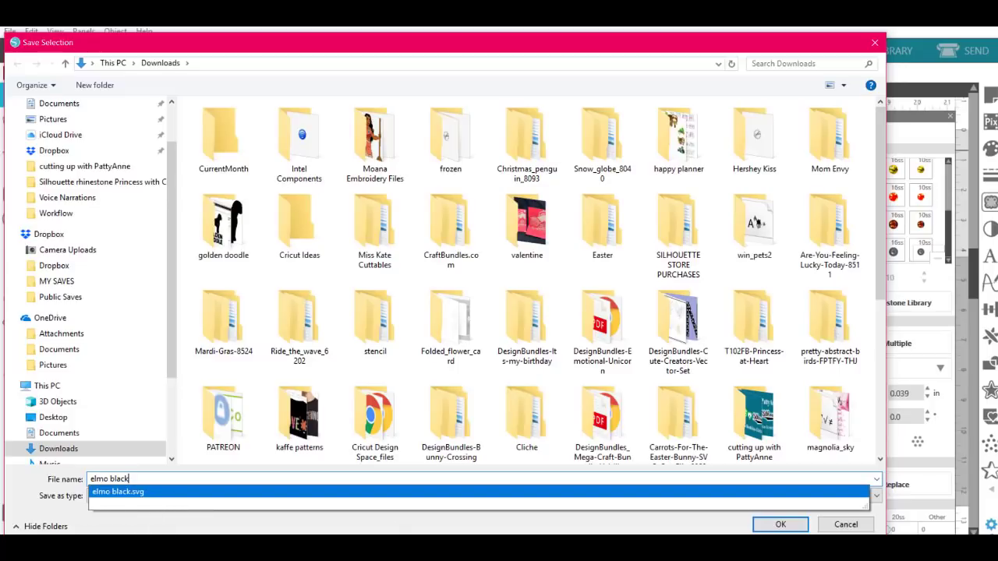
pyautogui.click(142, 494)
pyautogui.click(874, 497)
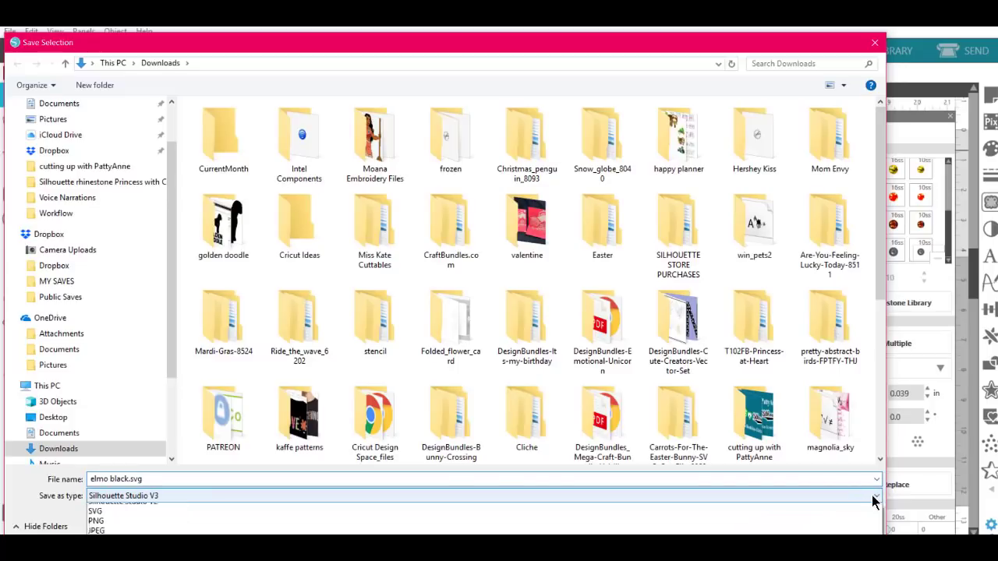
pyautogui.click(862, 530)
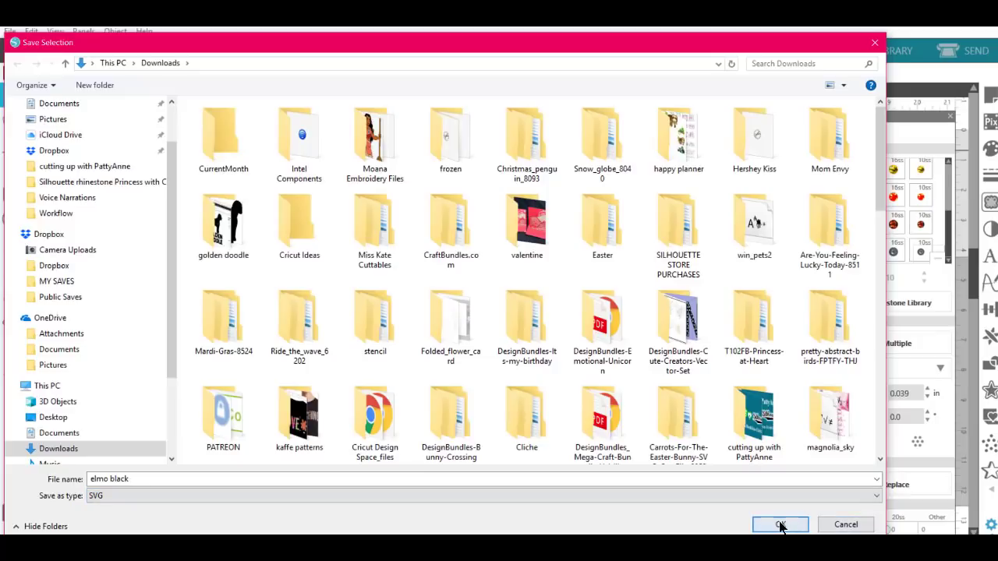
pyautogui.click(781, 524)
pyautogui.click(540, 289)
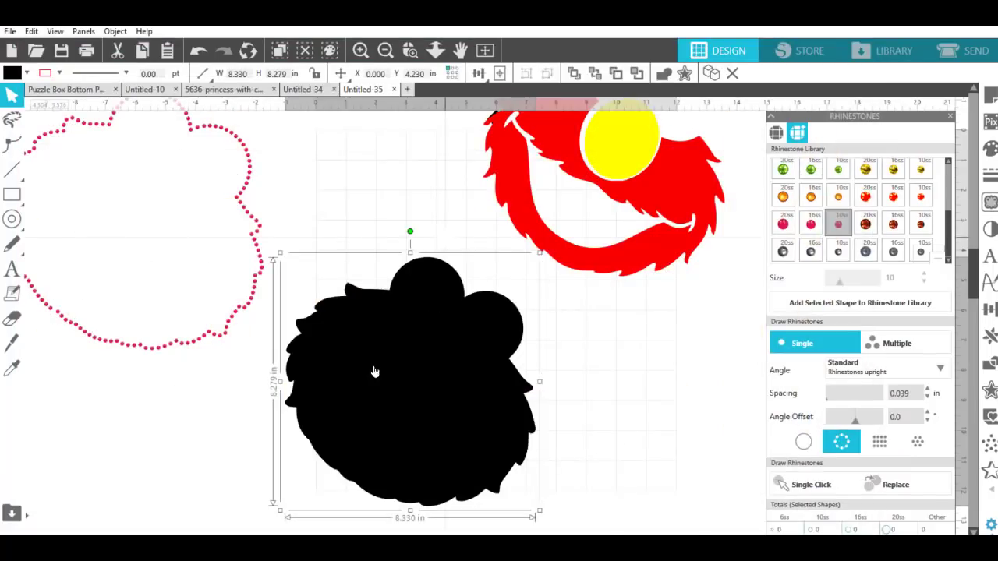
# - Swap the black backing for the face pieces on the page and save them to Downloads as the SVG elmo red, replacing the existing file
pyautogui.moveTo(421, 387); pyautogui.dragTo(107, 289)
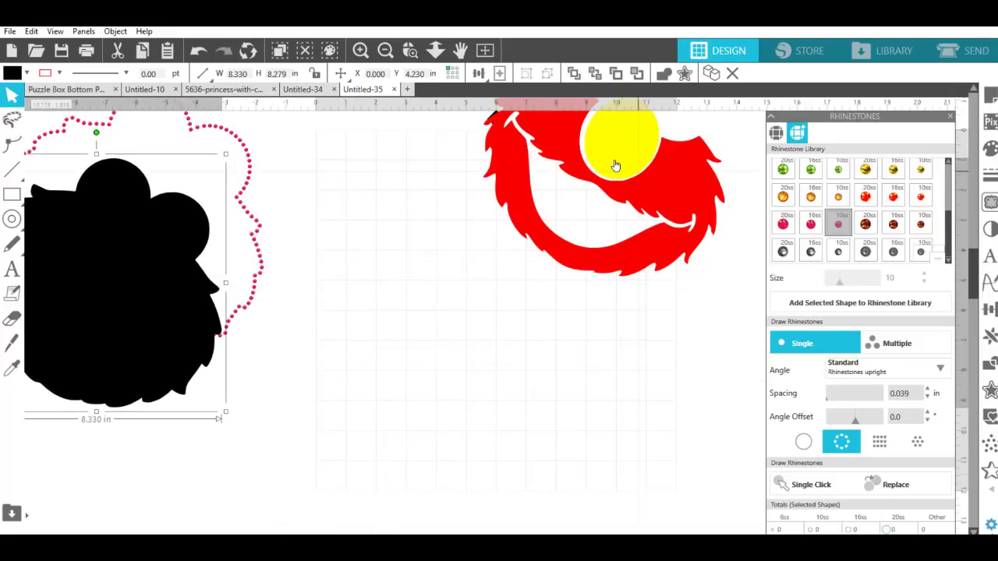
pyautogui.moveTo(616, 166); pyautogui.dragTo(527, 304)
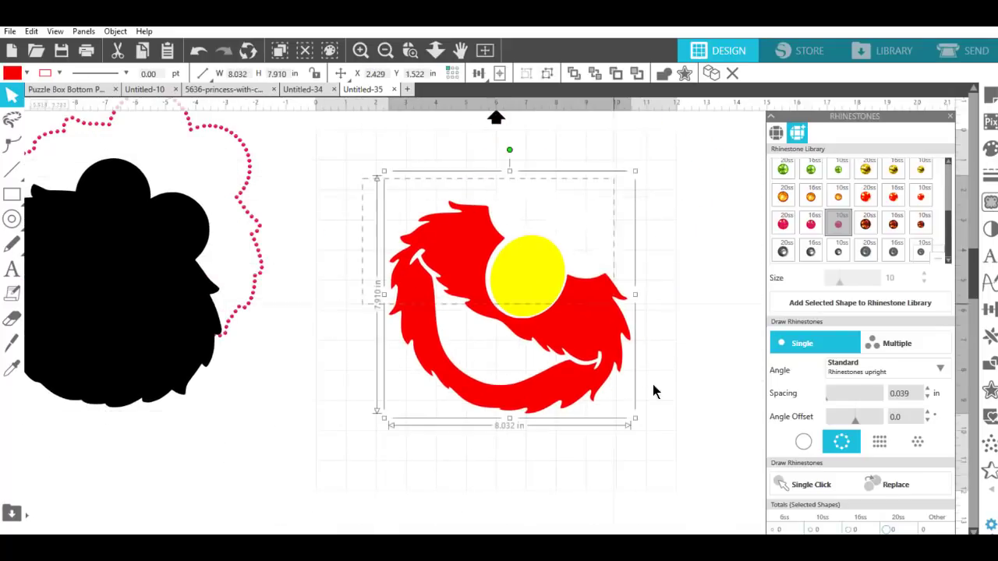
pyautogui.click(10, 32)
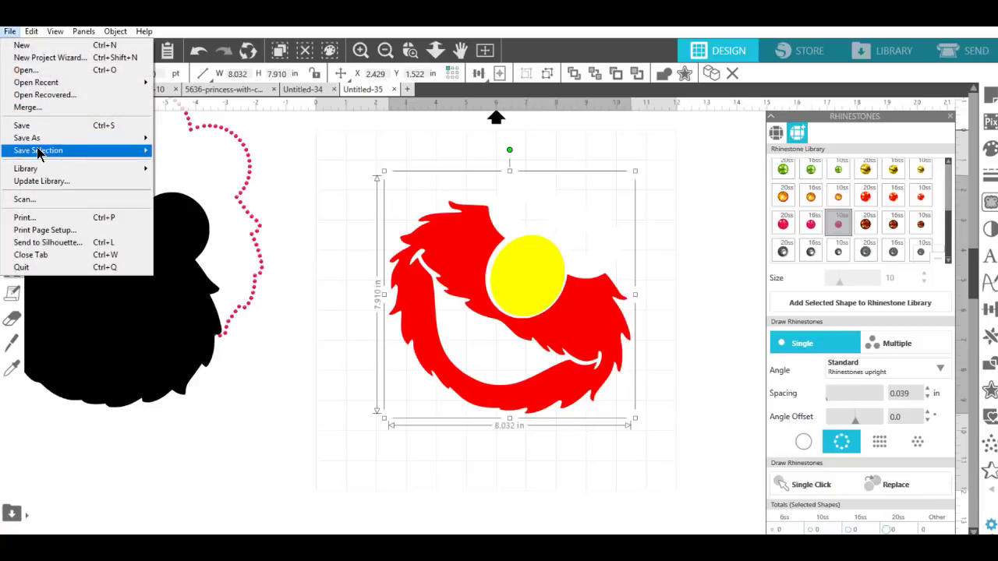
pyautogui.moveTo(89, 151)
pyautogui.click(187, 152)
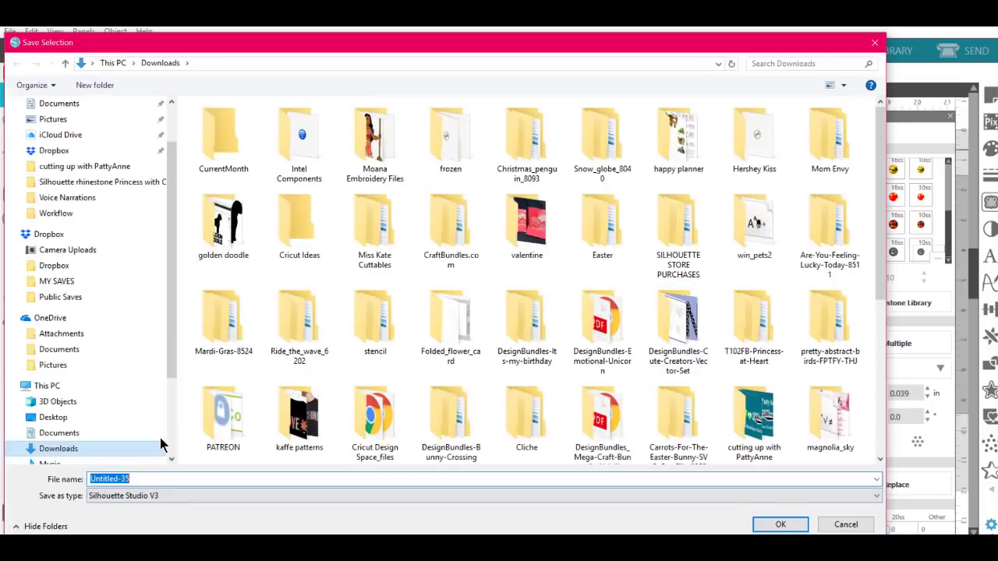
pyautogui.write('elmo')
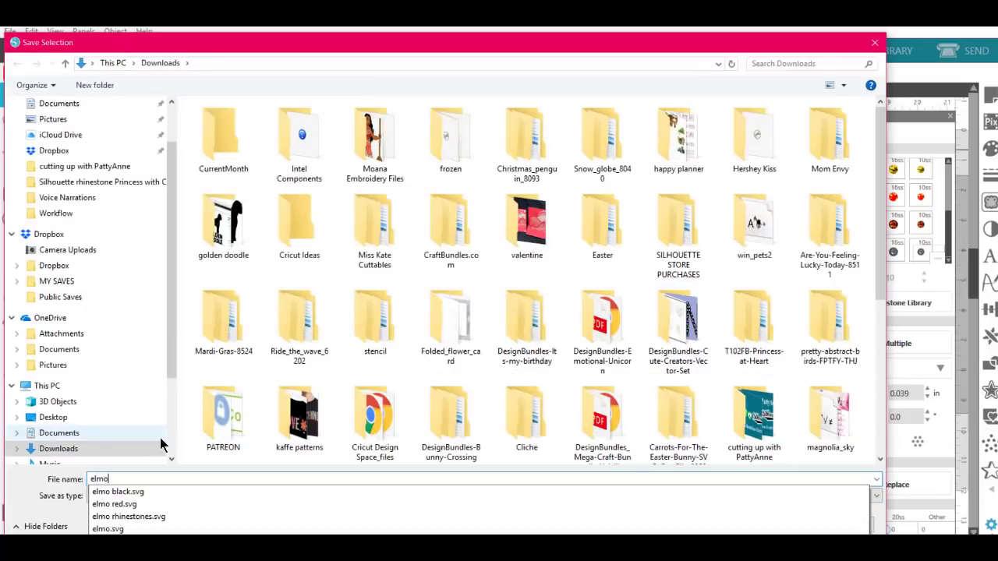
pyautogui.write(' red')
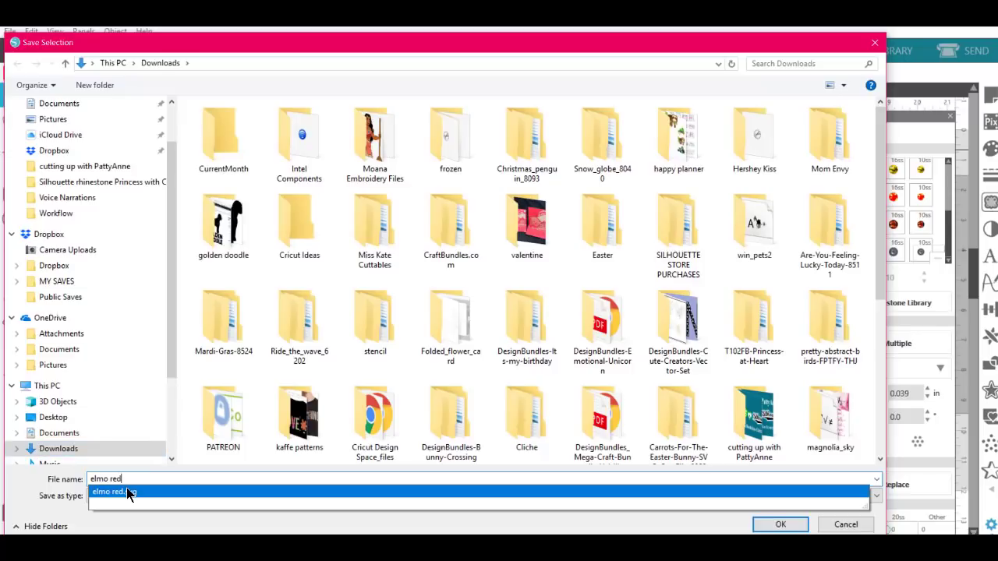
pyautogui.click(128, 493)
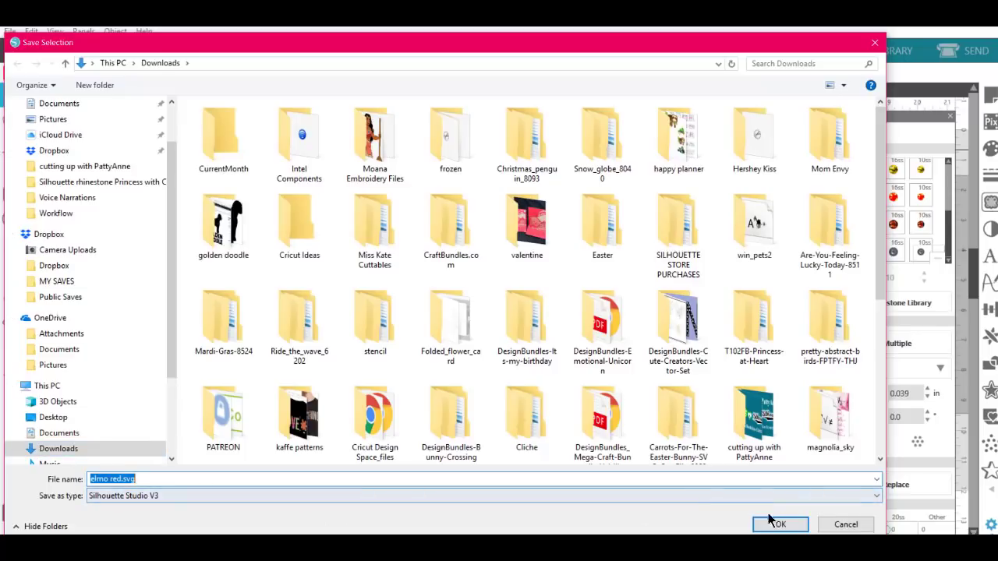
pyautogui.click(876, 496)
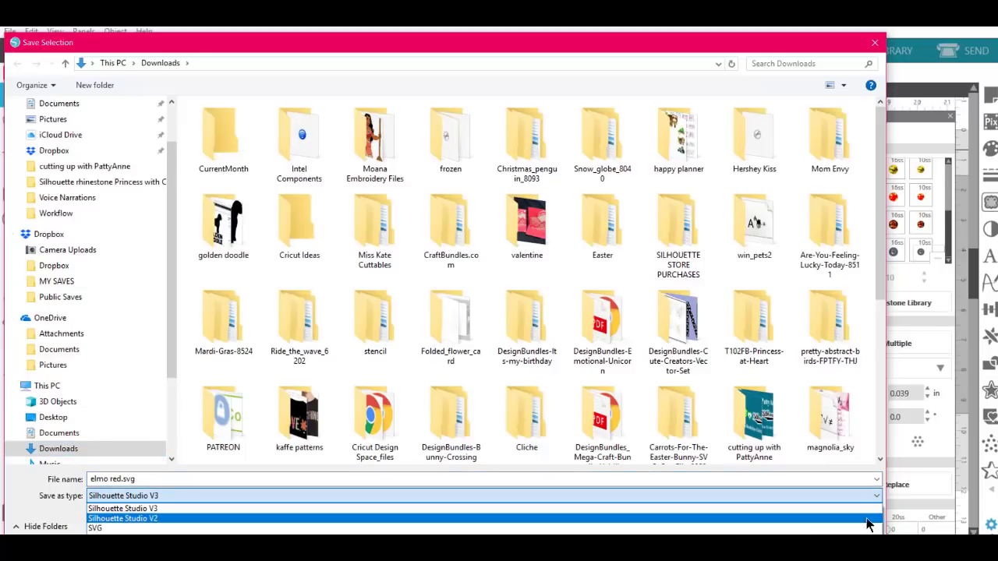
pyautogui.click(863, 529)
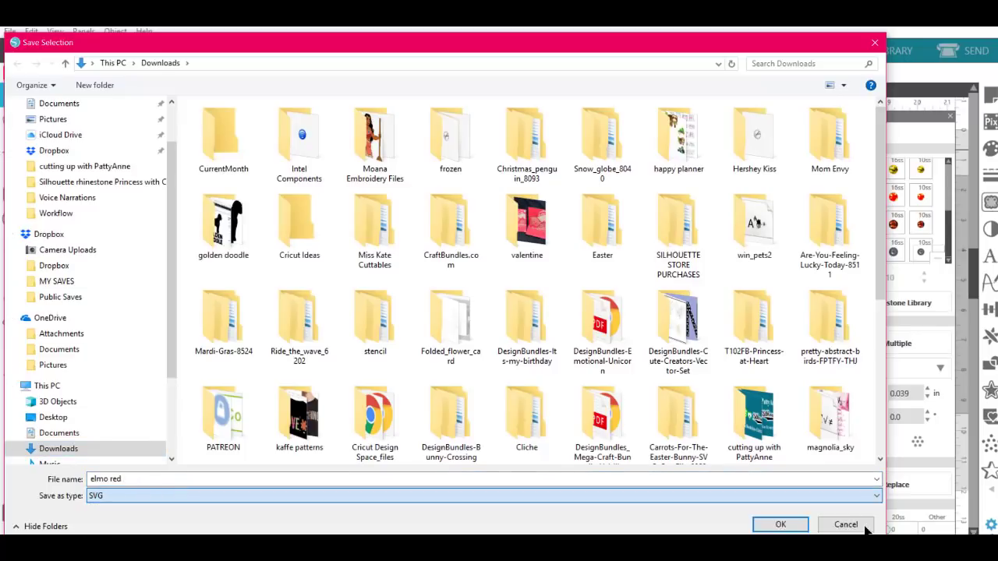
pyautogui.click(800, 525)
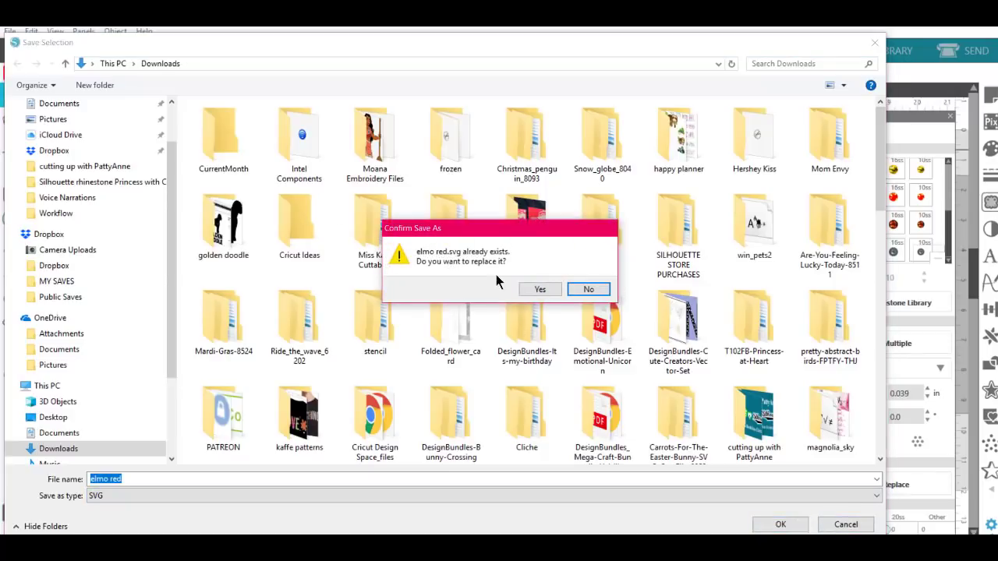
pyautogui.click(538, 290)
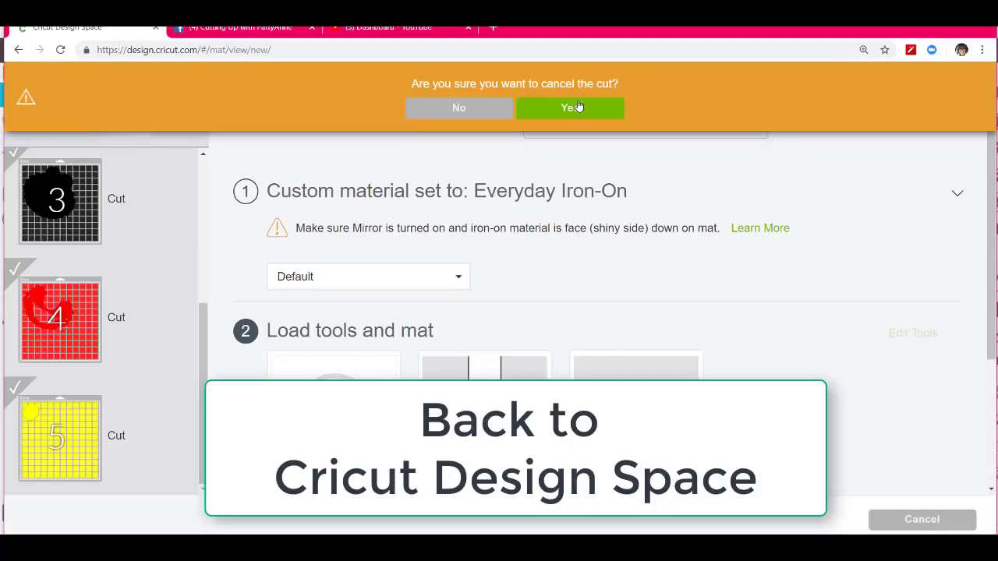
# - Switch to Cricut Design Space, cancel the current cut and start a new project
pyautogui.click(578, 107)
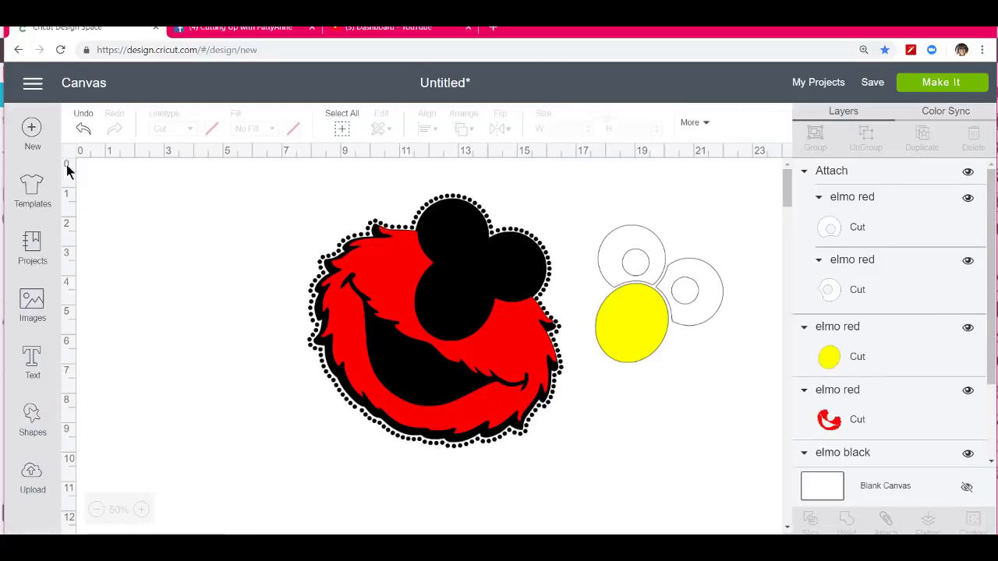
pyautogui.click(30, 128)
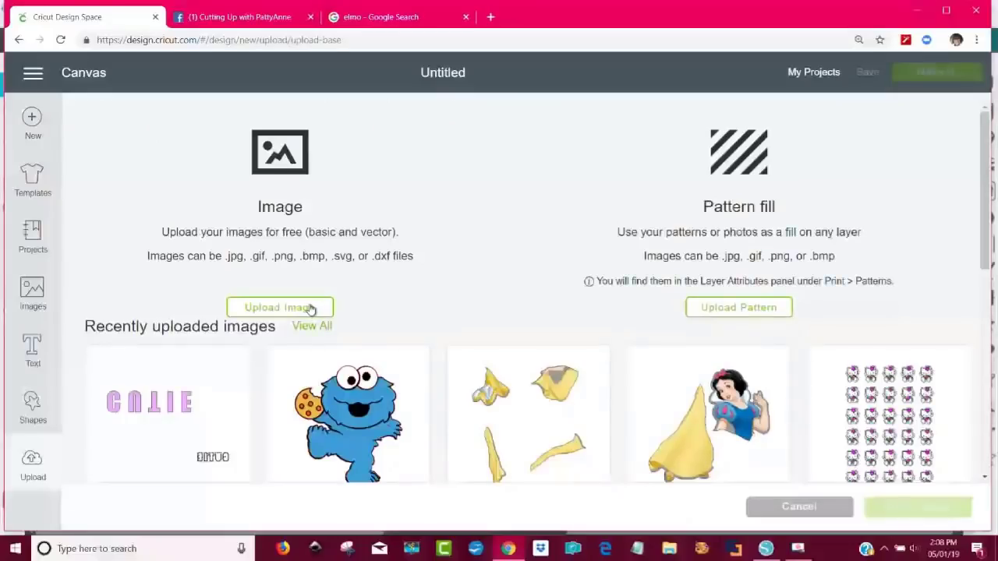
# - Upload the elmo rhinestones file from Downloads, accept the unsupported pattern fills, and insert the saved image on the canvas
pyautogui.click(310, 309)
pyautogui.click(552, 297)
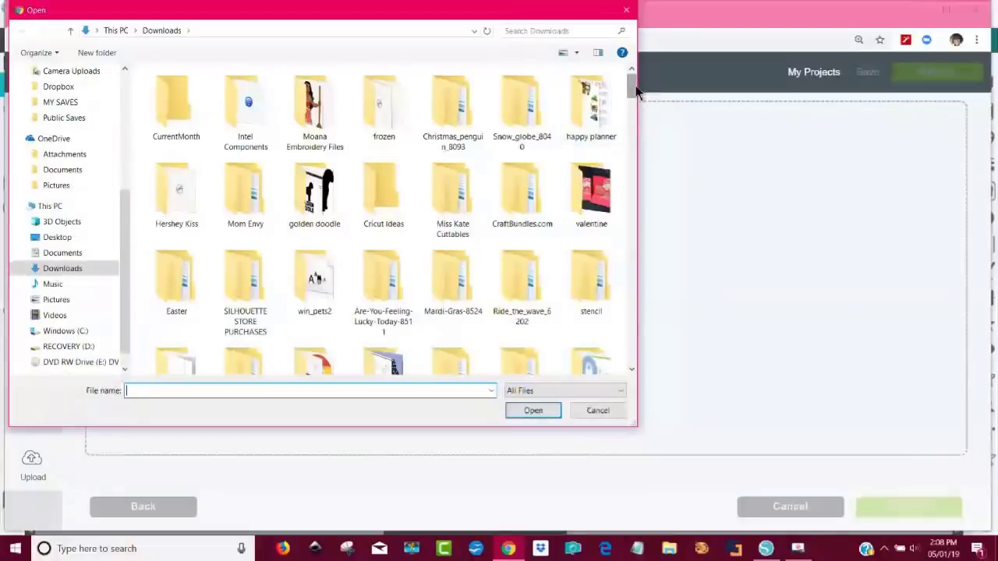
pyautogui.moveTo(632, 87); pyautogui.dragTo(590, 407)
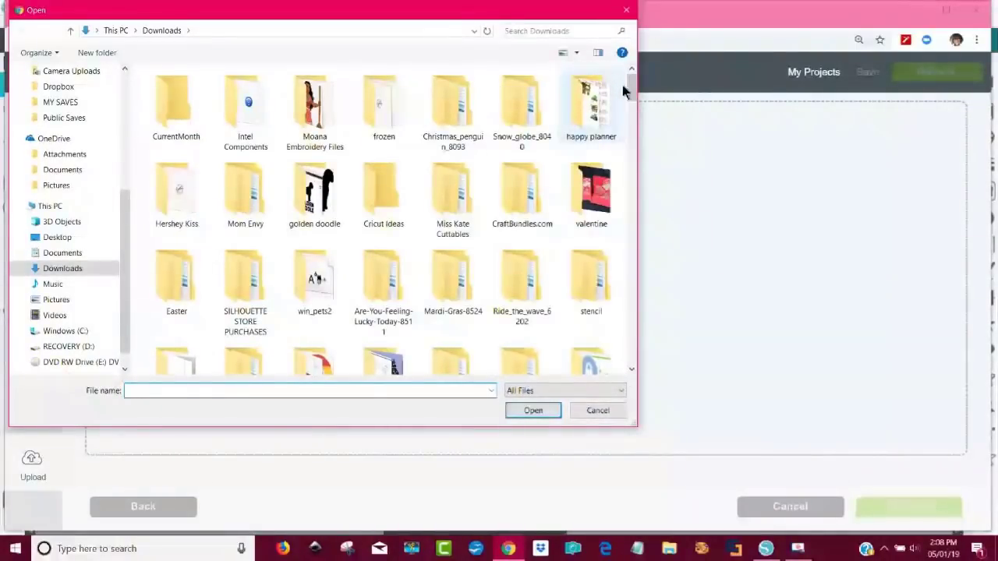
pyautogui.moveTo(631, 86); pyautogui.dragTo(642, 382)
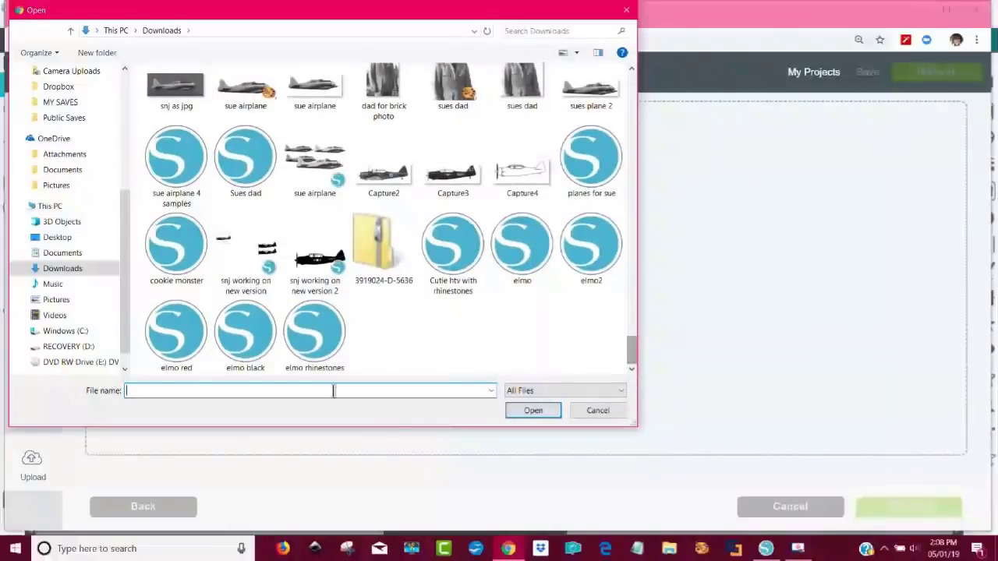
pyautogui.click(317, 345)
pyautogui.click(544, 415)
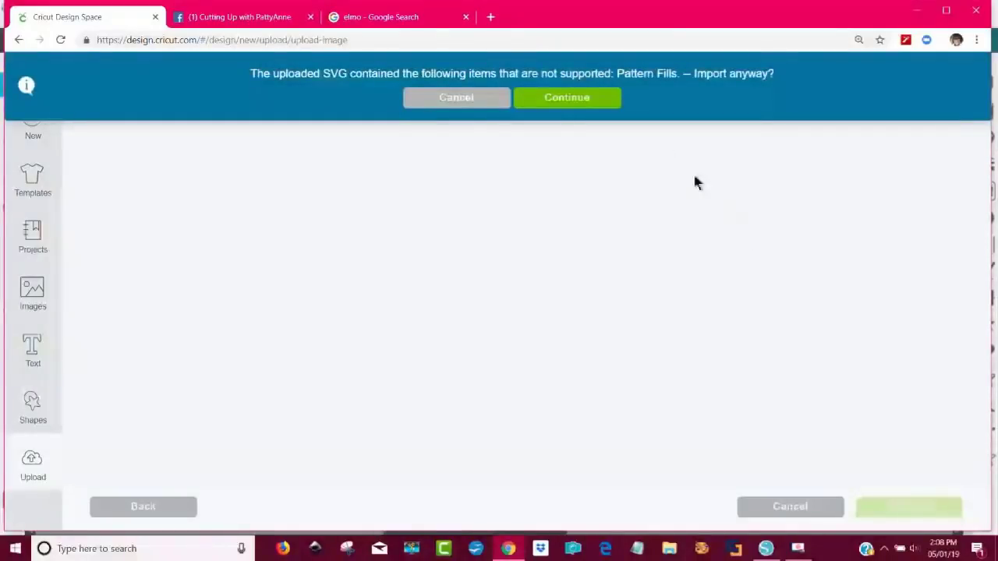
pyautogui.click(577, 104)
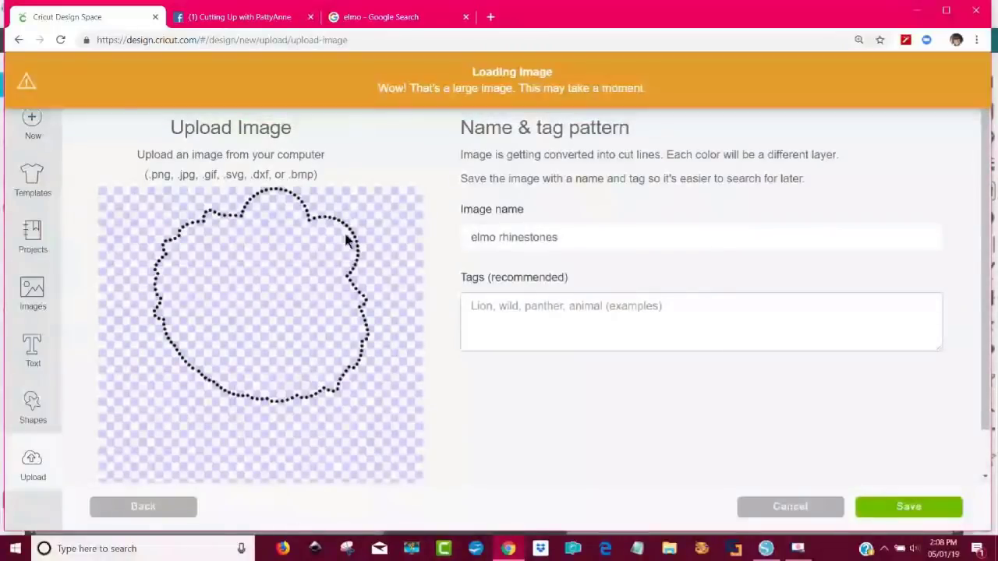
pyautogui.click(914, 508)
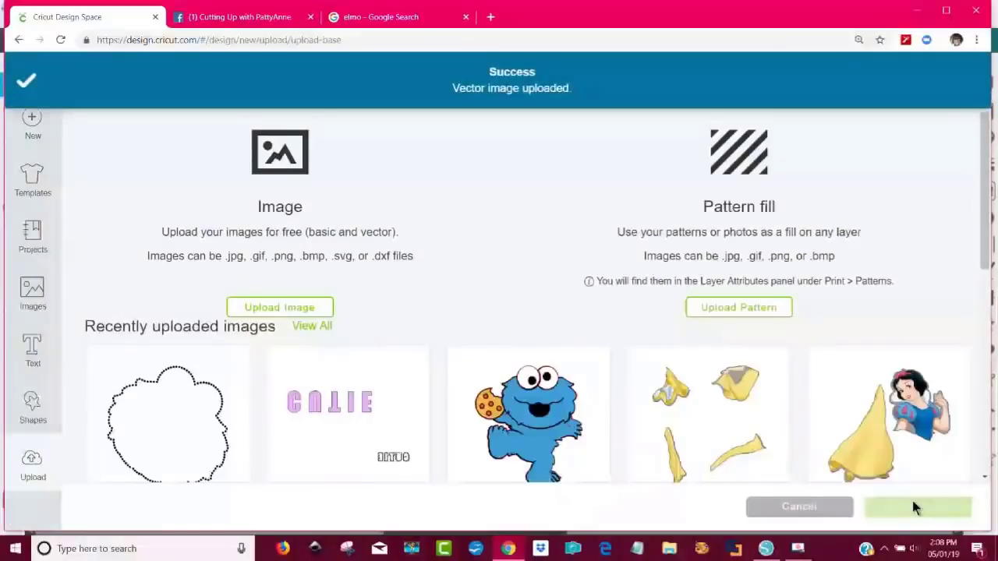
pyautogui.click(222, 460)
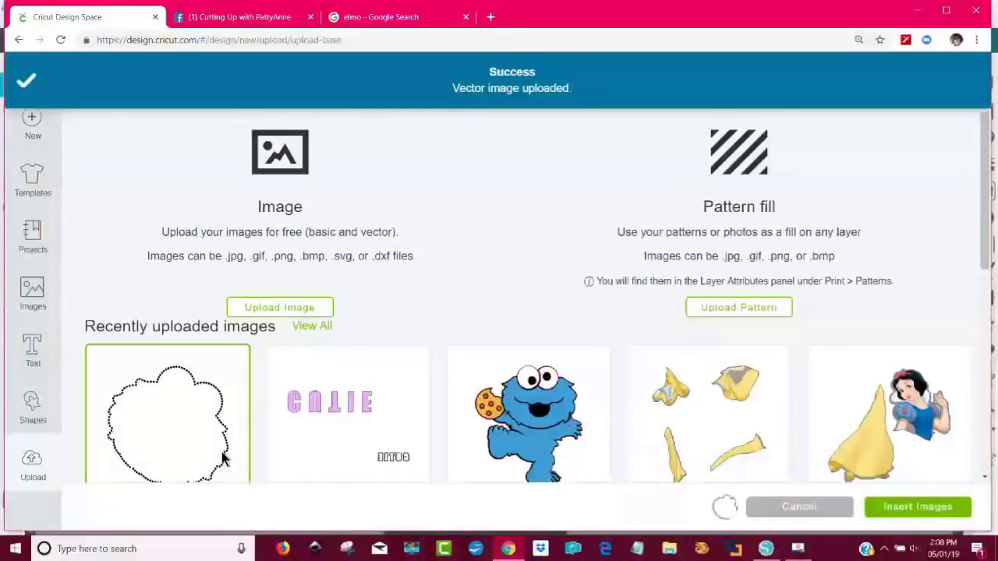
pyautogui.click(937, 508)
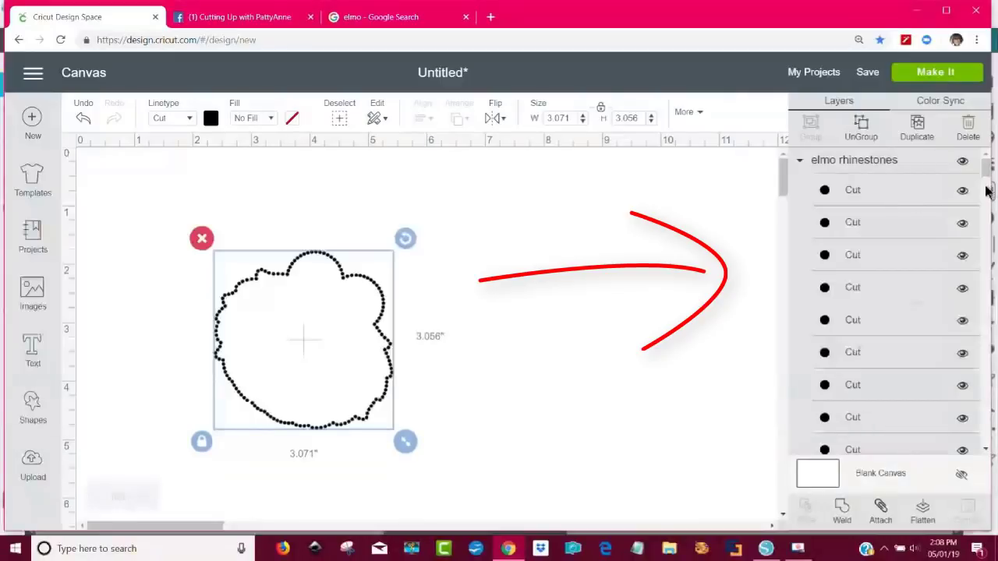
# - Weld all the rhinestone circles into a single layer and move the outline to the right side of the canvas
pyautogui.moveTo(987, 168)
pyautogui.mouseDown()
pyautogui.moveTo(978, 319)
pyautogui.moveTo(988, 434)
pyautogui.mouseUp()
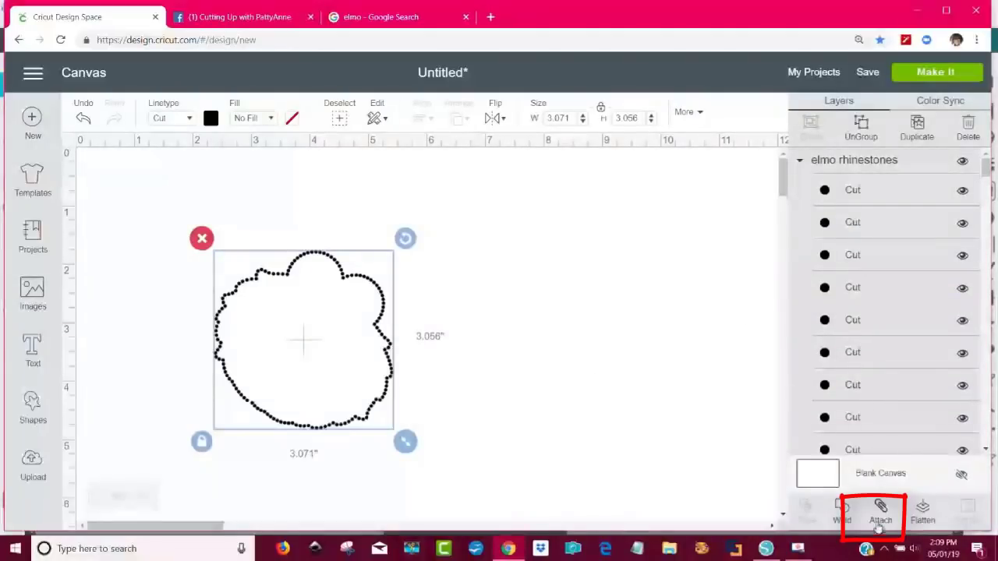
pyautogui.click(845, 516)
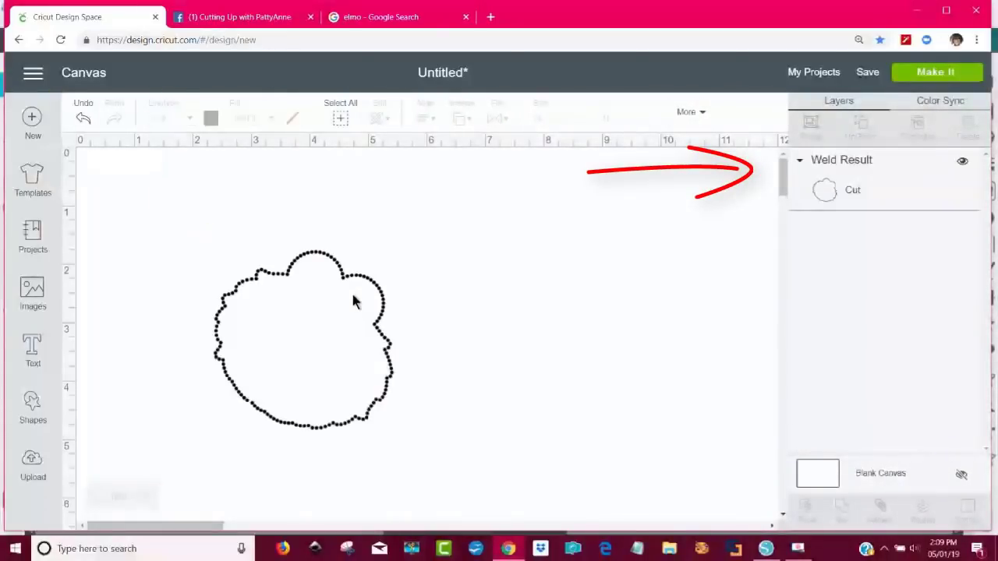
pyautogui.moveTo(348, 285); pyautogui.dragTo(669, 254)
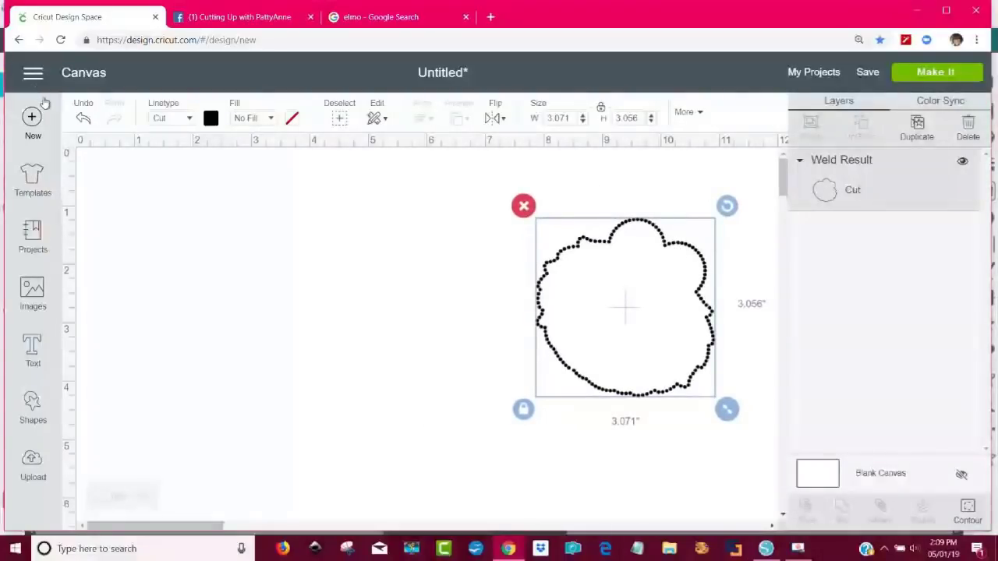
# - Upload the elmo black file from Downloads and save it to the image library under its own name
pyautogui.click(34, 471)
pyautogui.click(283, 309)
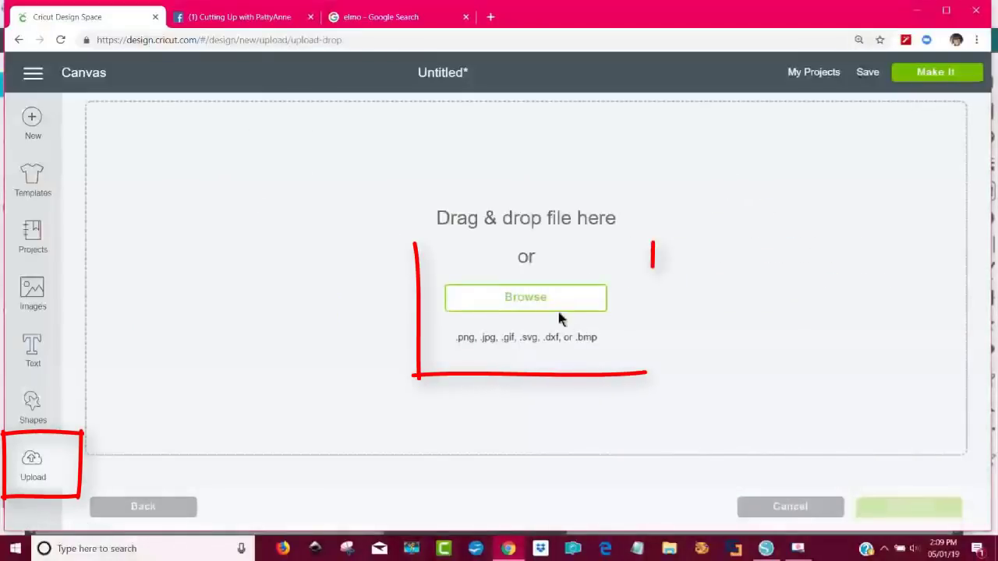
pyautogui.click(596, 301)
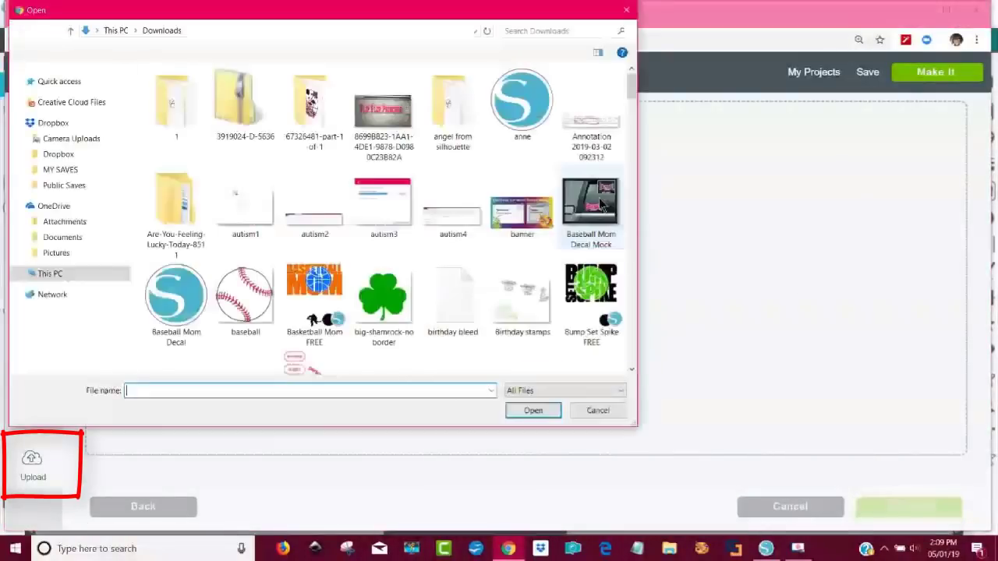
pyautogui.moveTo(632, 89); pyautogui.dragTo(640, 371)
pyautogui.click(245, 334)
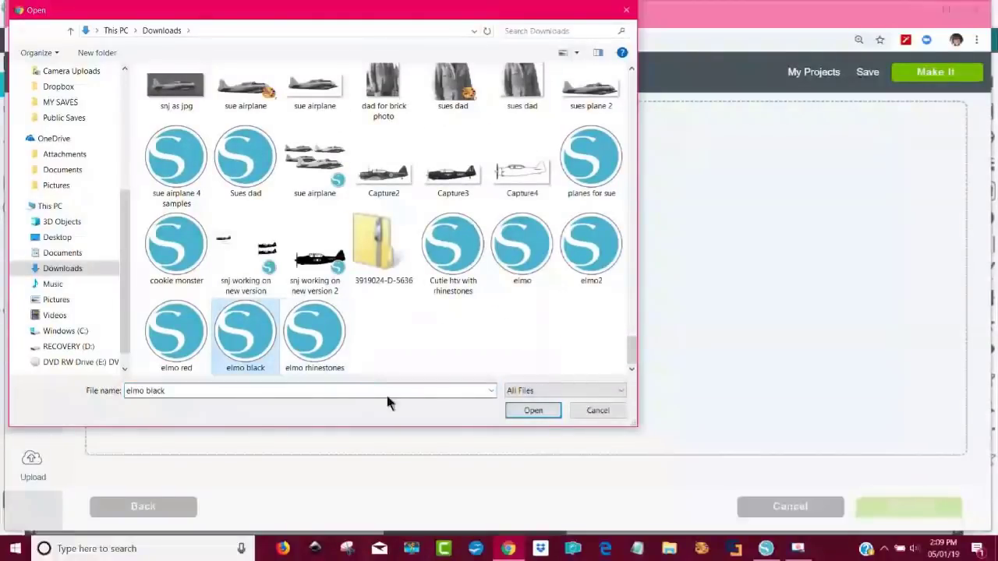
pyautogui.click(533, 410)
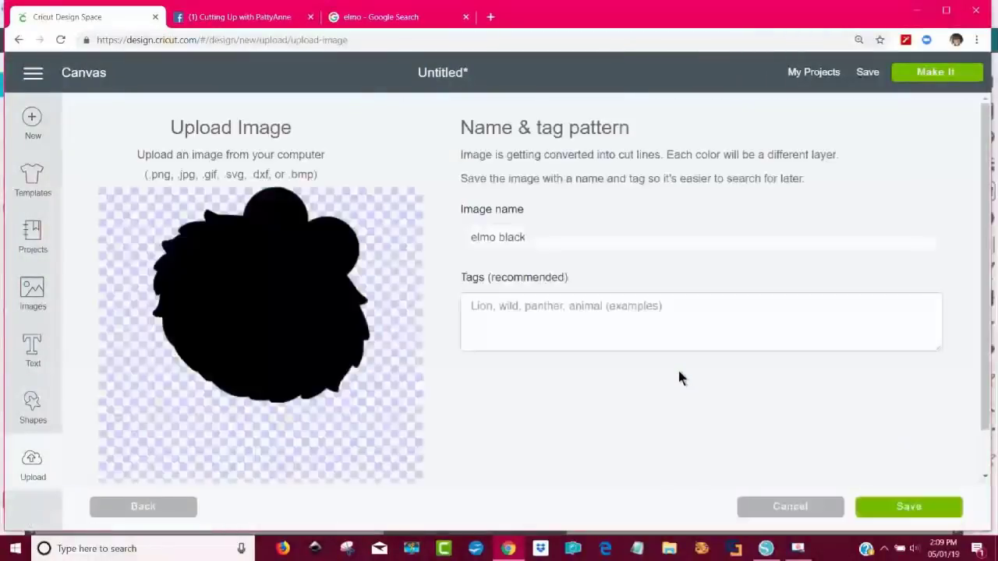
pyautogui.click(897, 508)
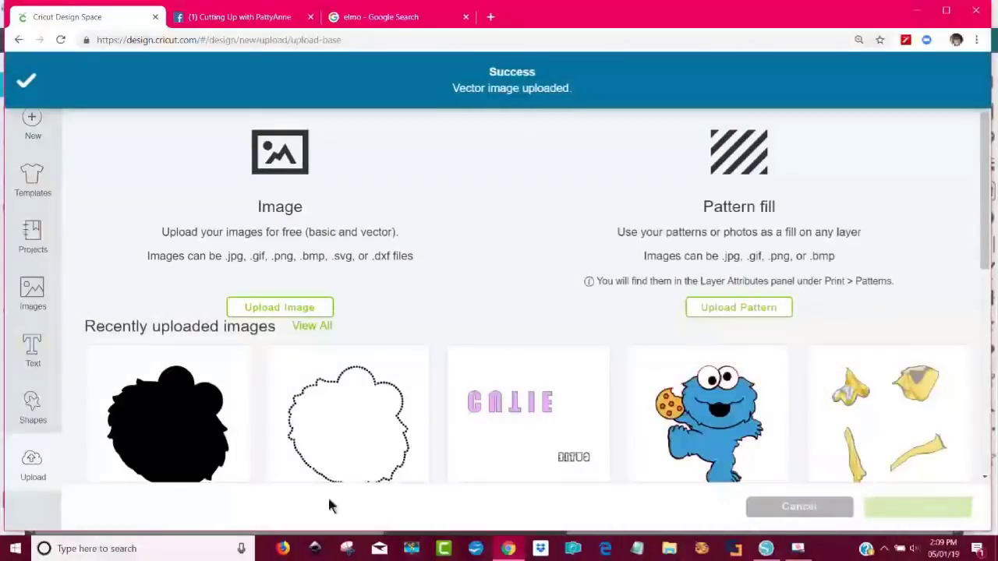
# - Insert the uploaded black backing on the canvas and move it over beside the rhinestone outline
pyautogui.click(205, 448)
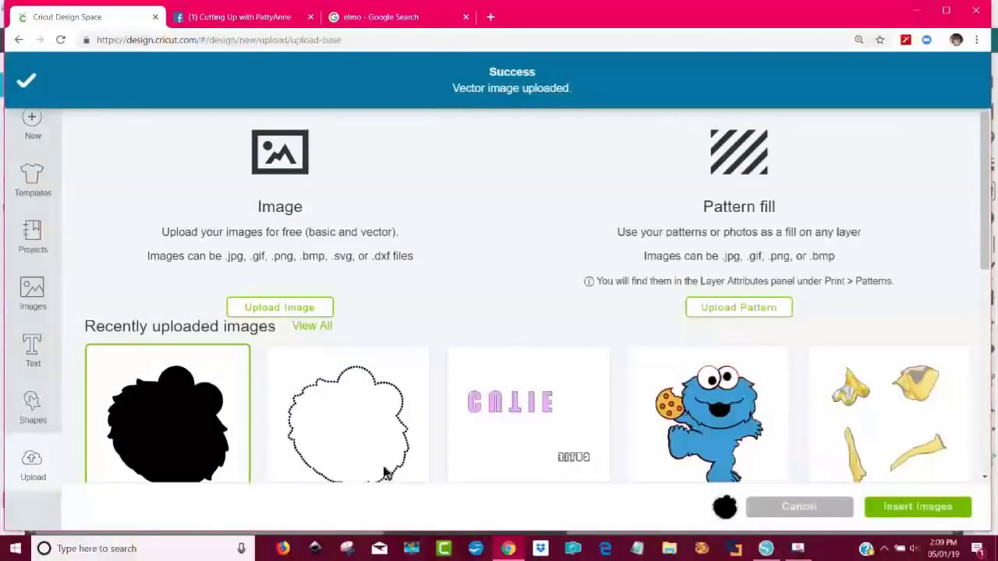
pyautogui.click(905, 508)
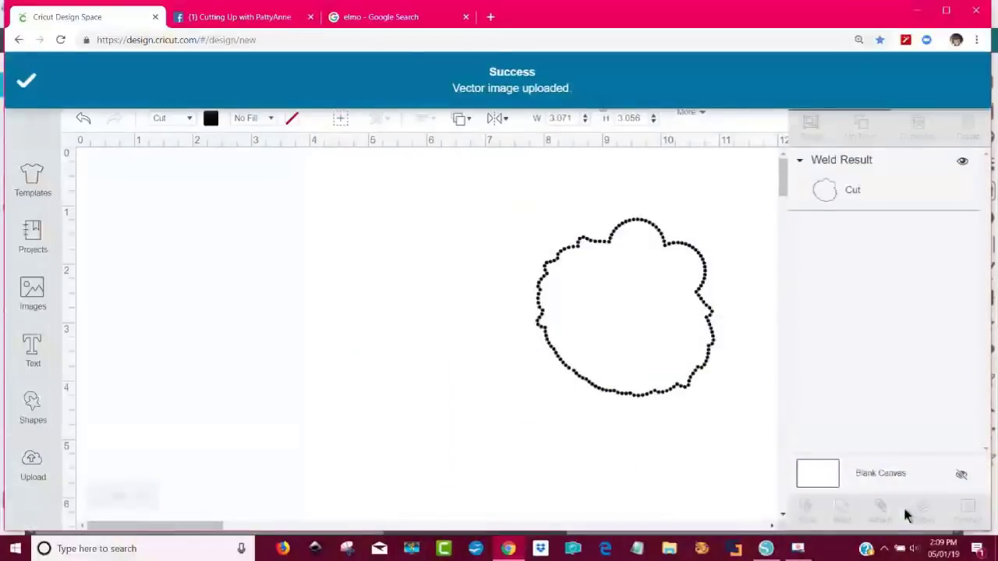
pyautogui.moveTo(187, 438); pyautogui.dragTo(593, 289)
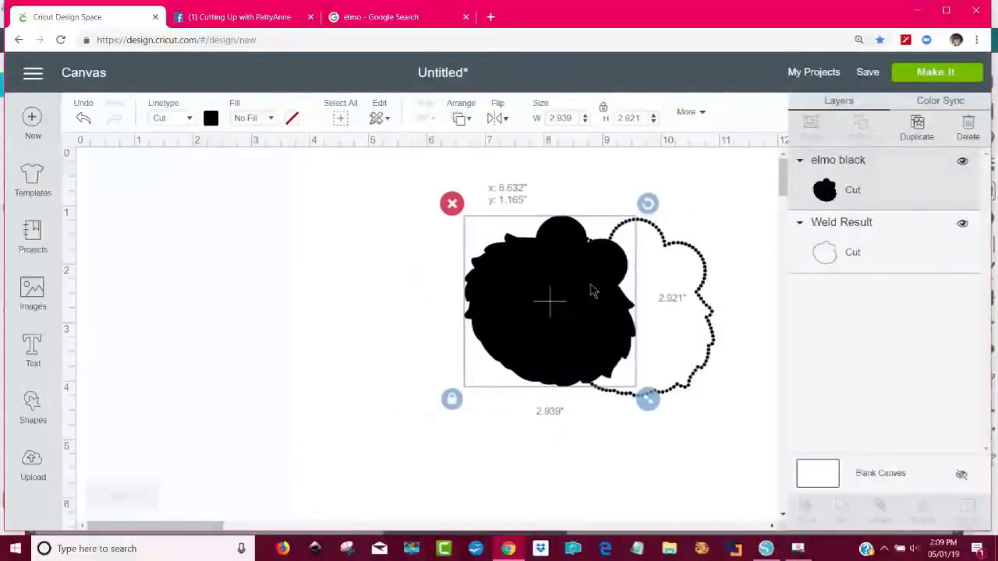
# - Upload the elmo red file from Downloads and save it to the image library under its own name
pyautogui.click(34, 461)
pyautogui.click(274, 308)
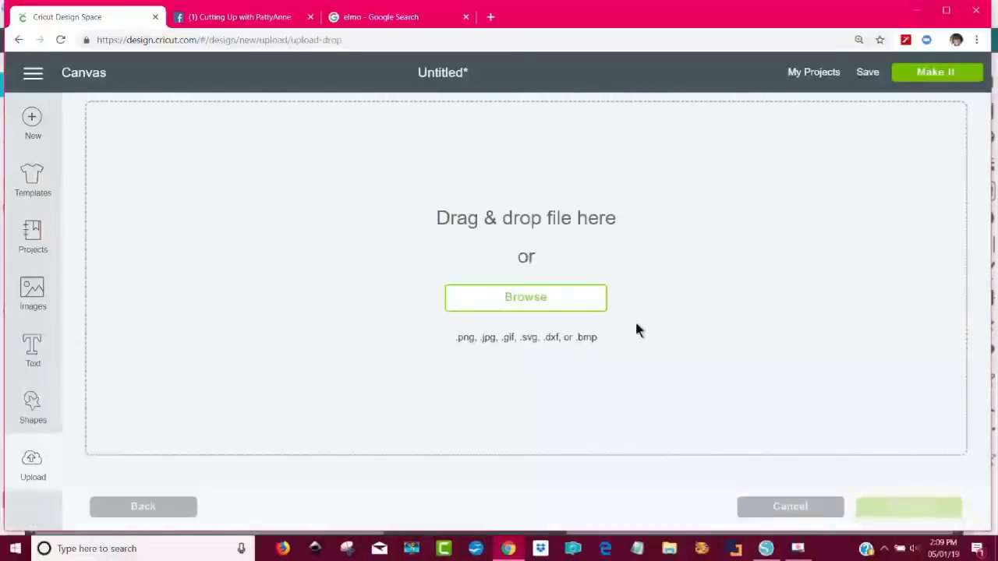
pyautogui.click(552, 312)
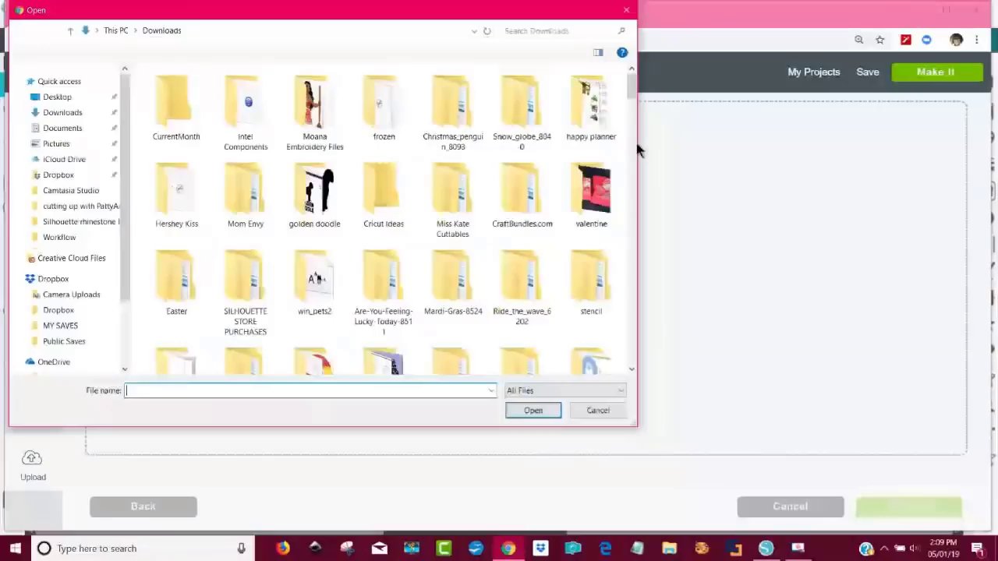
pyautogui.moveTo(631, 92); pyautogui.dragTo(632, 388)
pyautogui.click(176, 332)
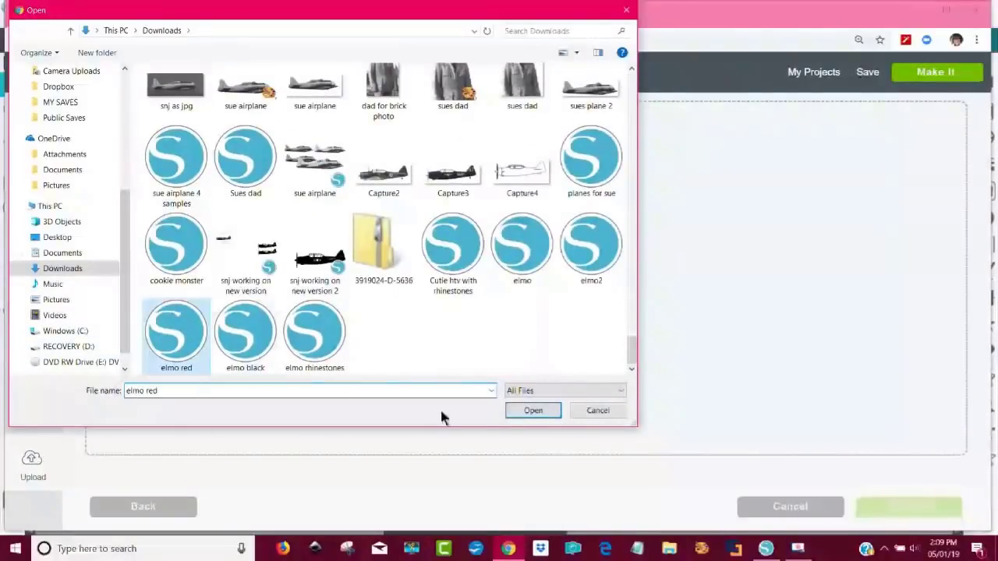
pyautogui.click(533, 411)
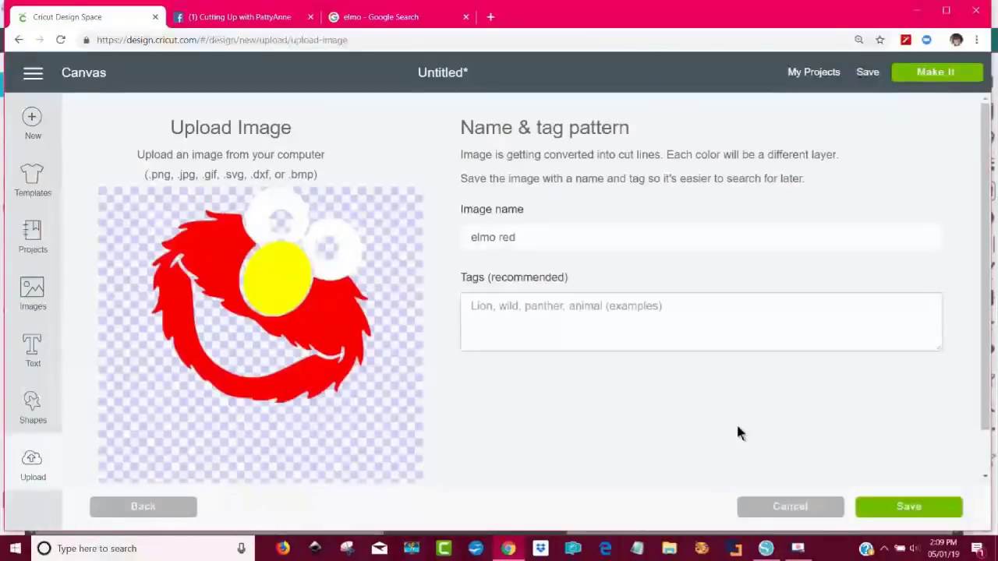
pyautogui.click(904, 509)
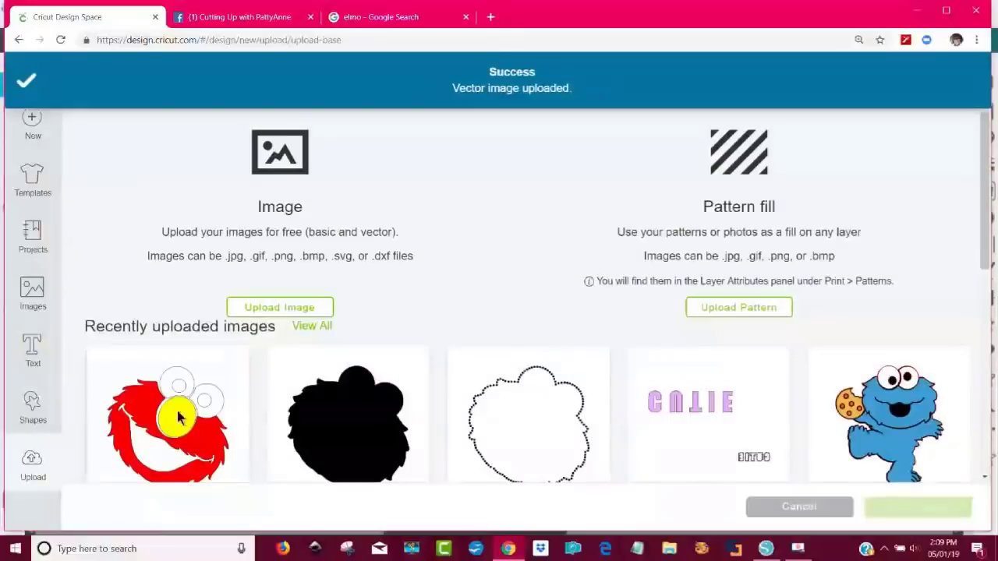
# - Insert the red face image, move it fully onto the canvas, and place the black backing between the face and the rhinestone outline
pyautogui.click(134, 432)
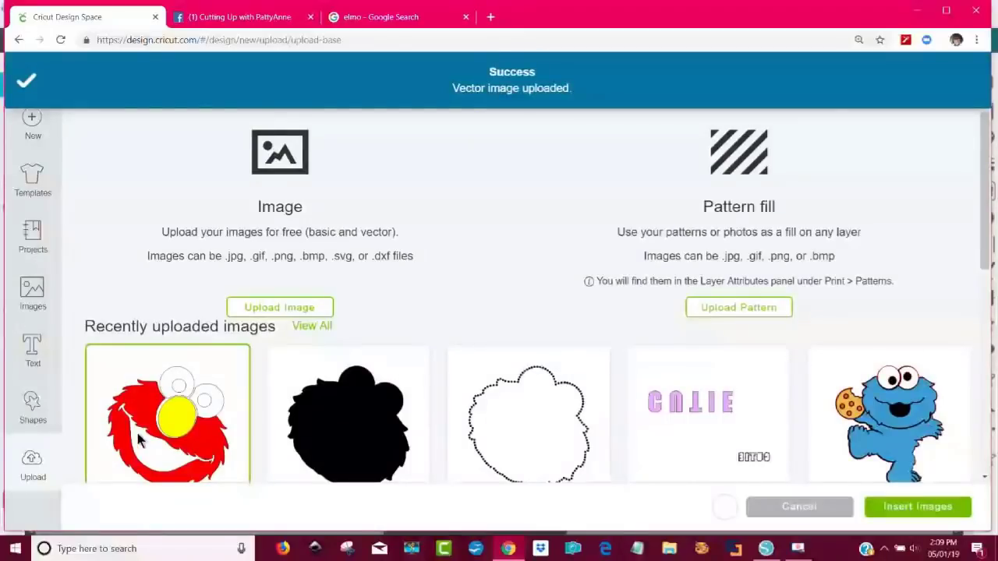
pyautogui.click(917, 507)
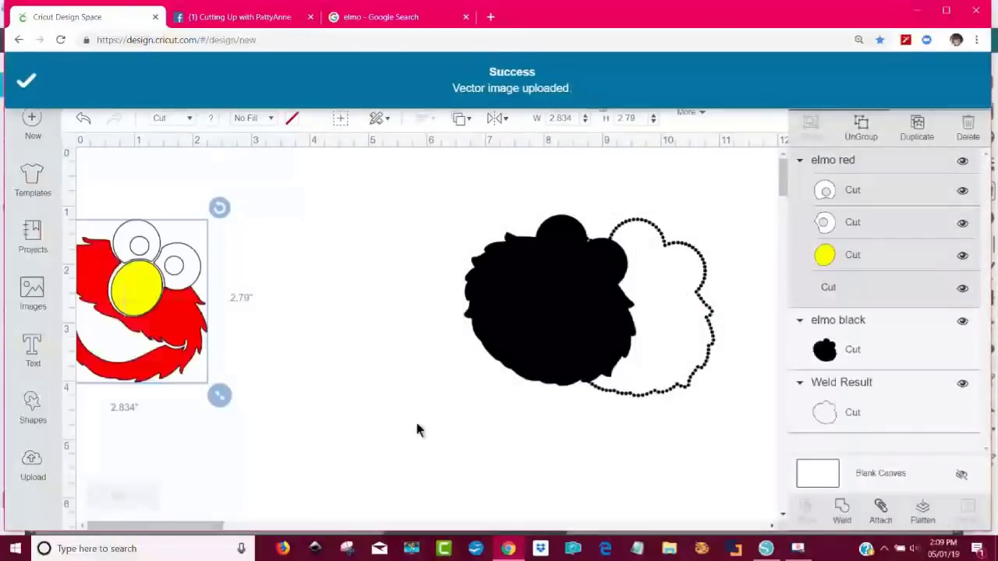
pyautogui.moveTo(156, 339); pyautogui.dragTo(292, 322)
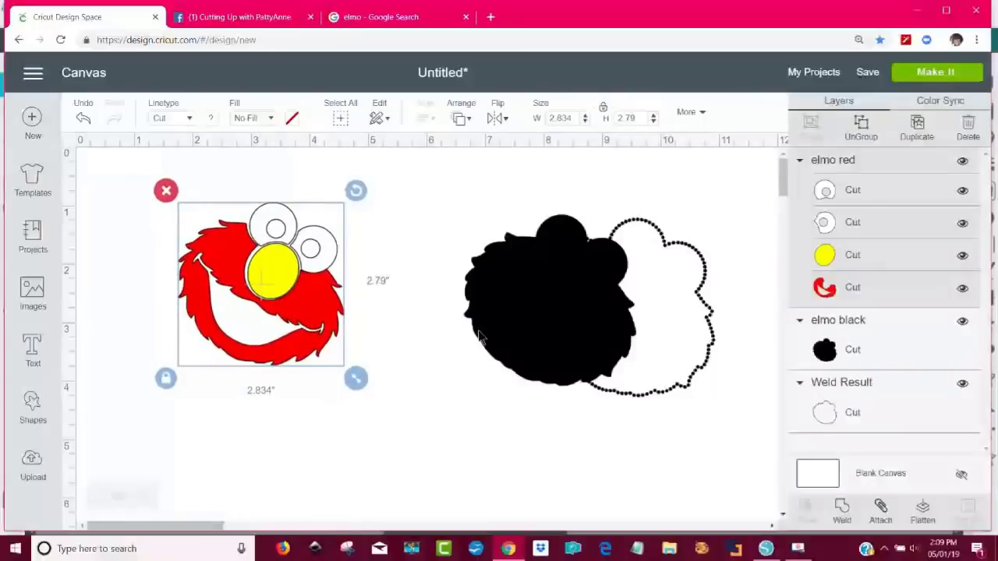
pyautogui.click(466, 331)
pyautogui.moveTo(467, 332); pyautogui.dragTo(392, 323)
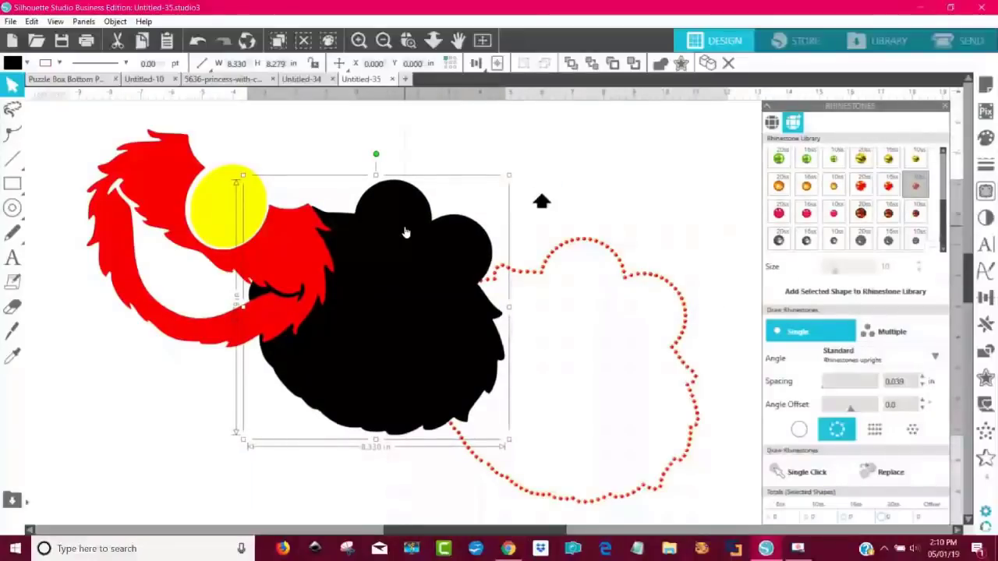
# - Switch to Silhouette Studio, move the black backing under the face pieces, and check the backing's and rhinestone outline's original sizes
pyautogui.moveTo(406, 230); pyautogui.dragTo(473, 235)
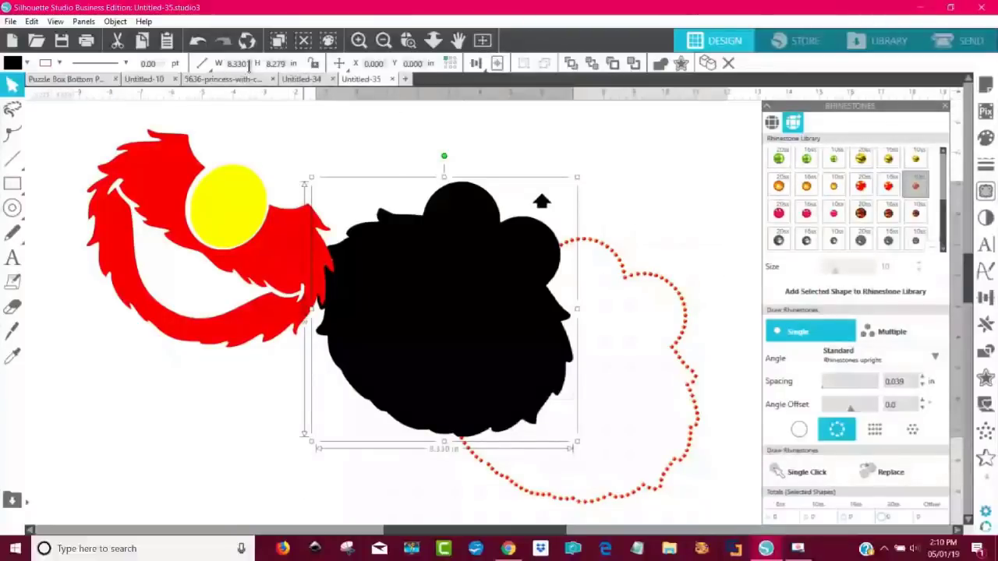
pyautogui.moveTo(414, 270); pyautogui.dragTo(188, 244)
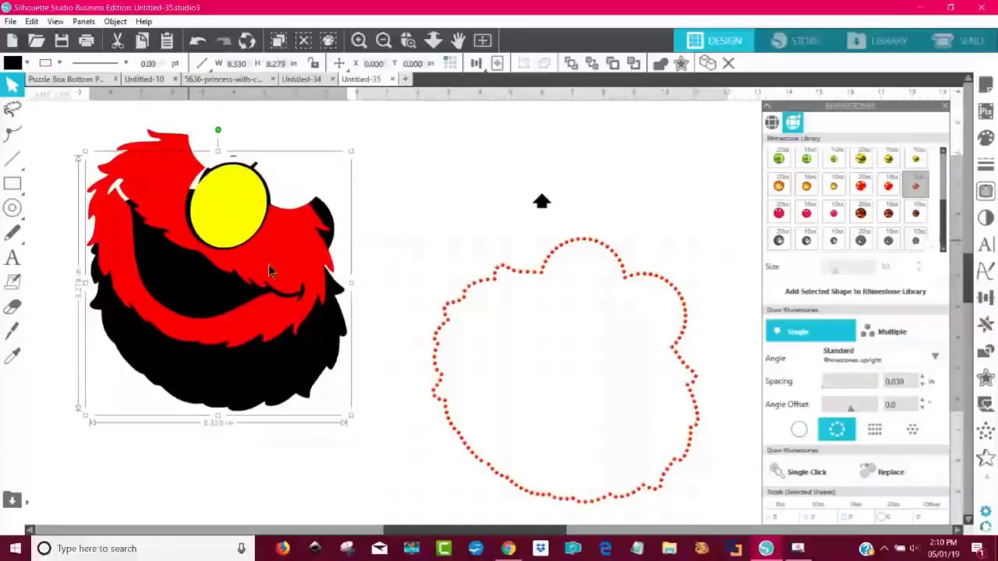
pyautogui.click(486, 284)
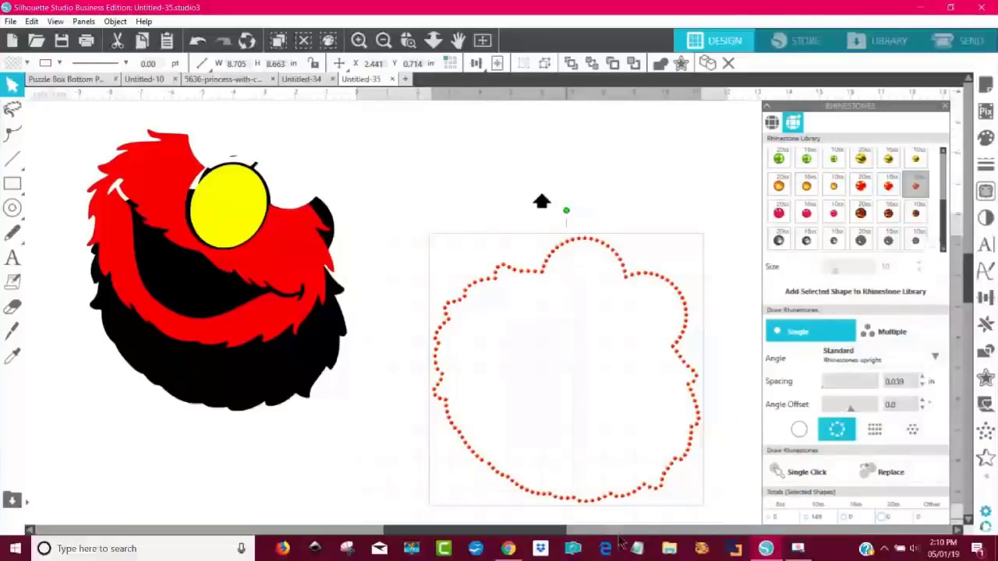
# - Switch back to Cricut Design Space, set the black backing's width to 8.33 inches, and move it below the red face
pyautogui.click(507, 549)
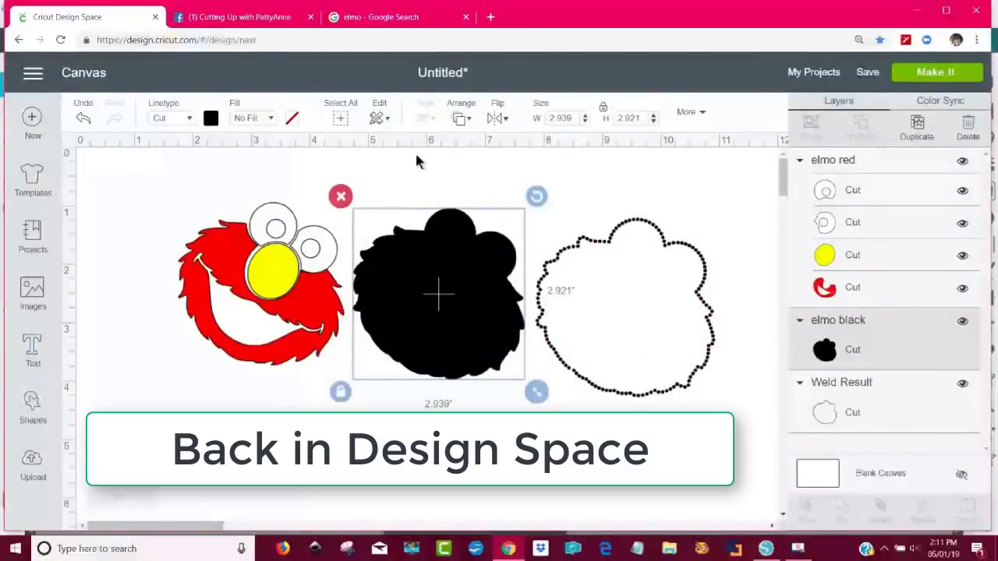
pyautogui.doubleClick(570, 119)
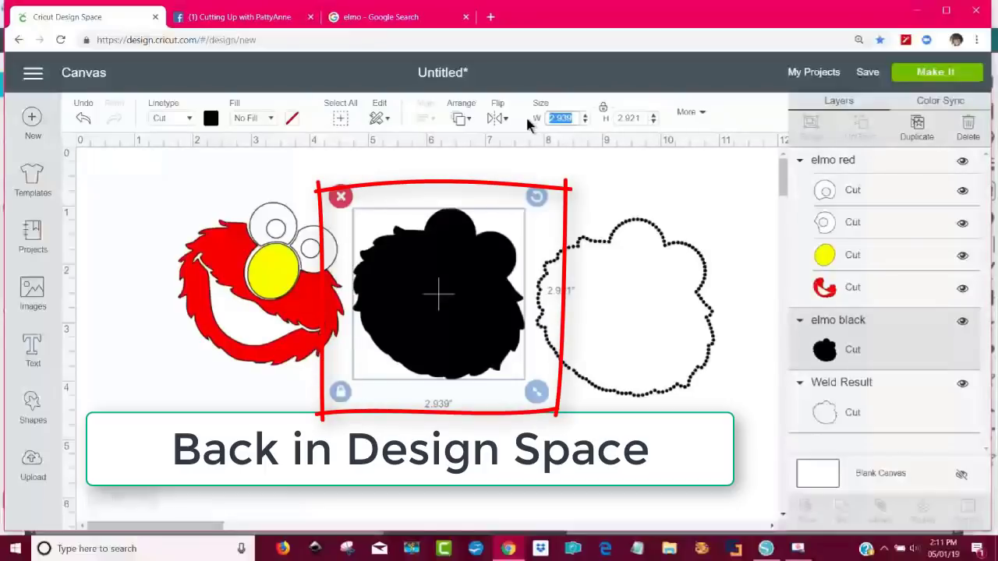
pyautogui.write('8')
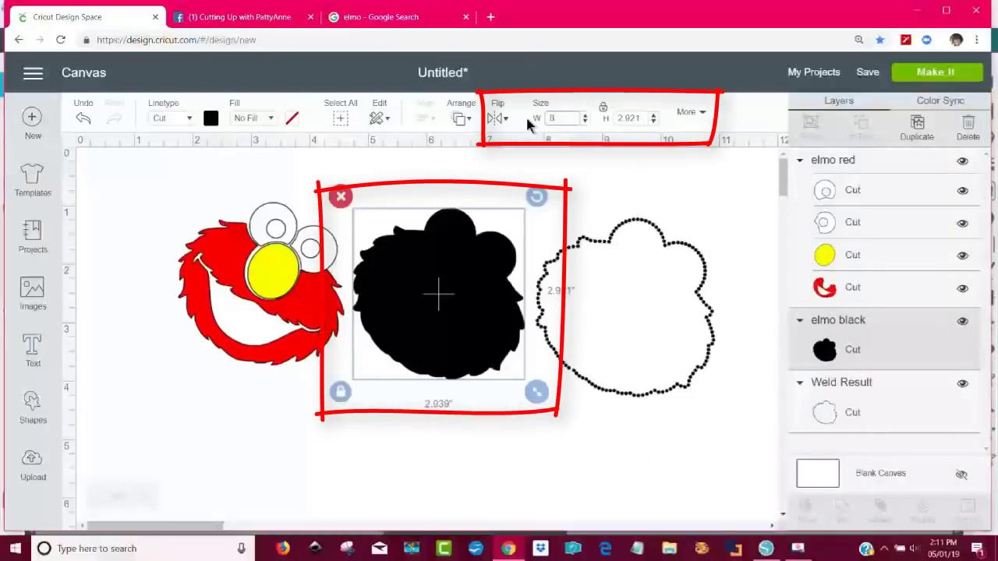
pyautogui.write('.33')
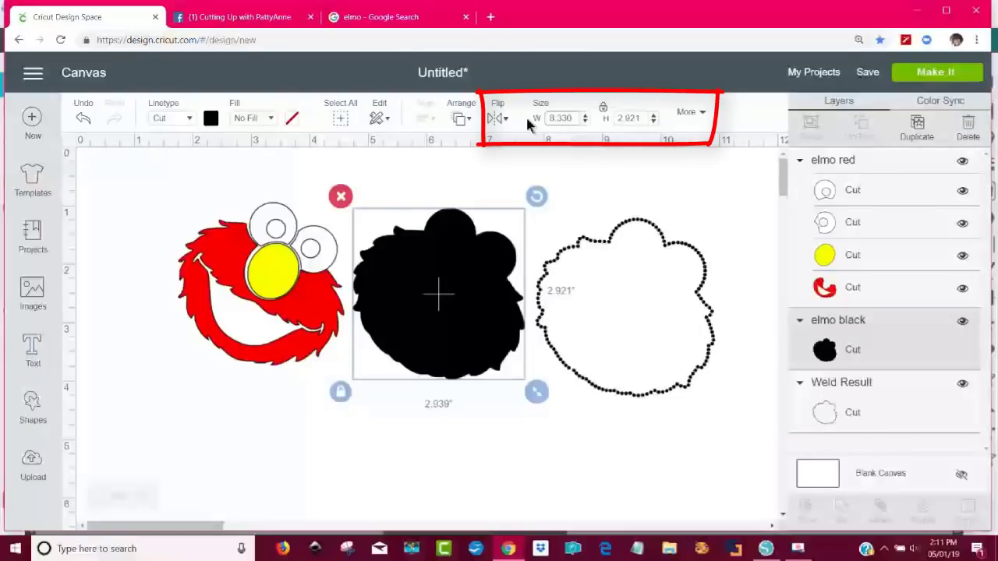
pyautogui.press('Return')
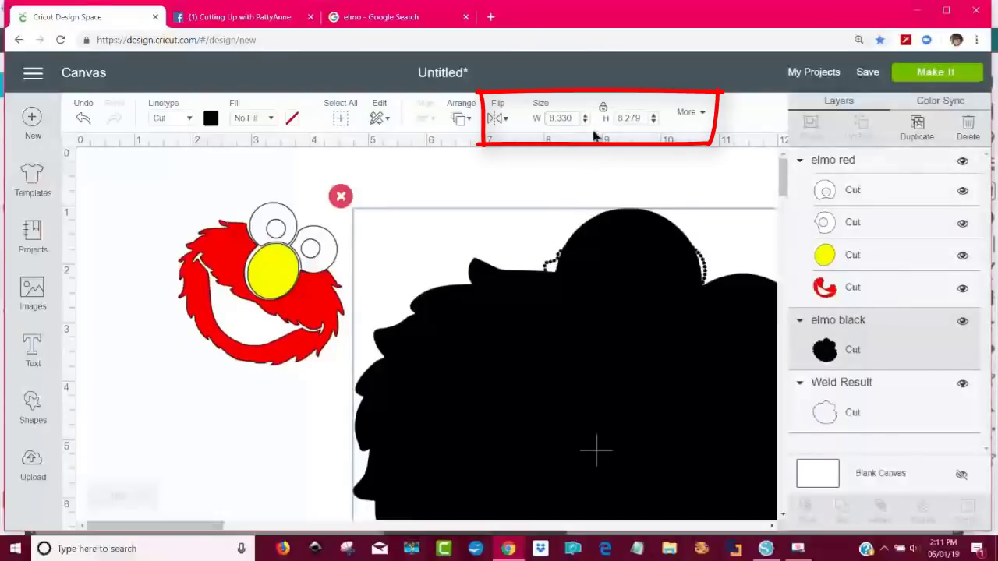
pyautogui.moveTo(614, 325); pyautogui.dragTo(326, 466)
# - Set the rhinestone outline's width to 8.705 inches and move the black backing so it sits centered inside the outline
pyautogui.click(576, 250)
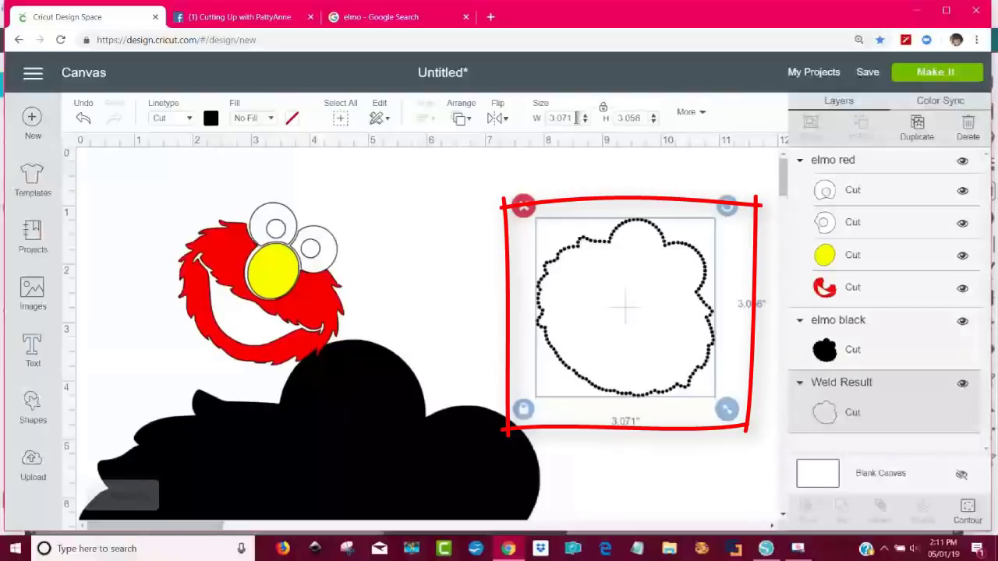
pyautogui.click(545, 118)
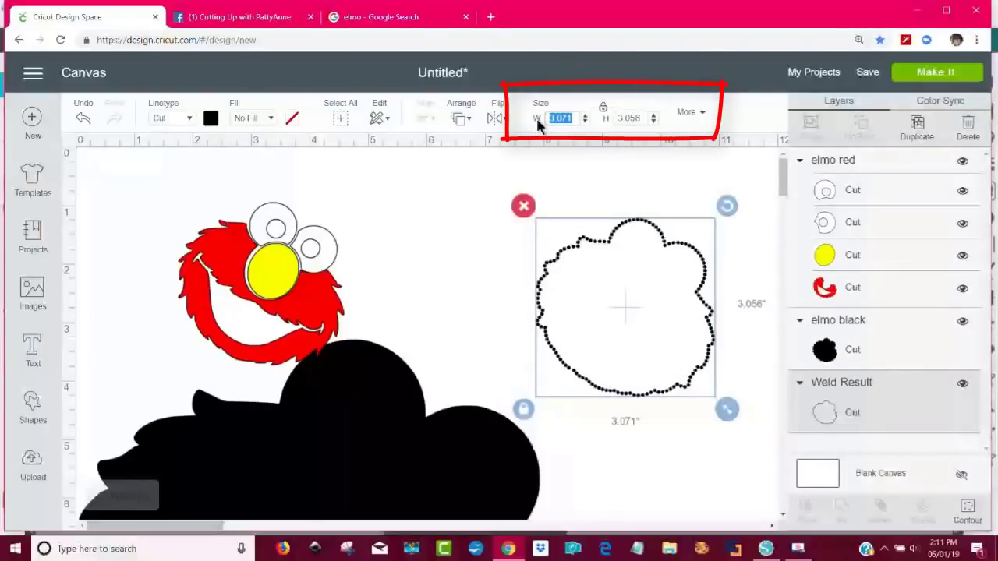
pyautogui.write('8.705')
pyautogui.press('Return')
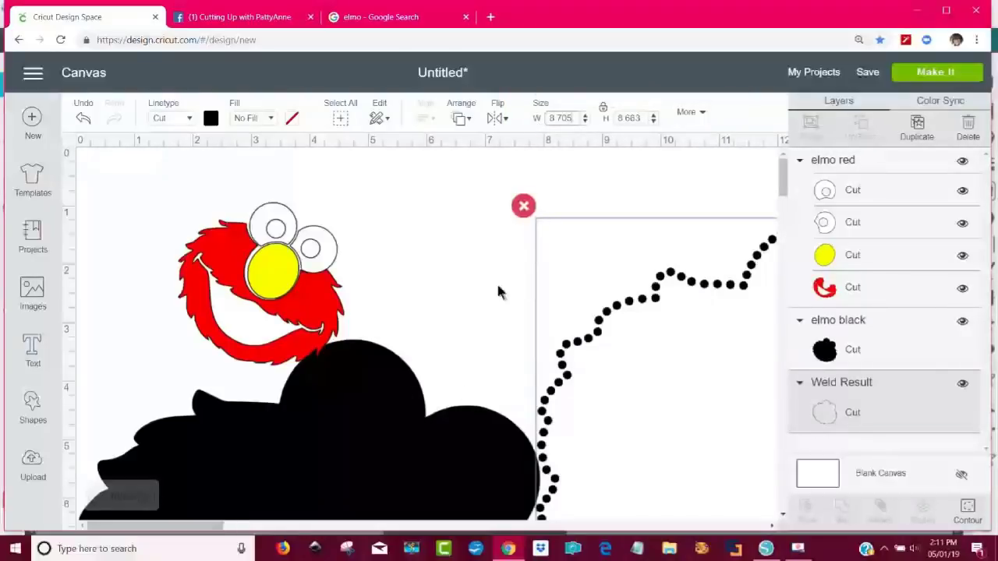
pyautogui.click(97, 497)
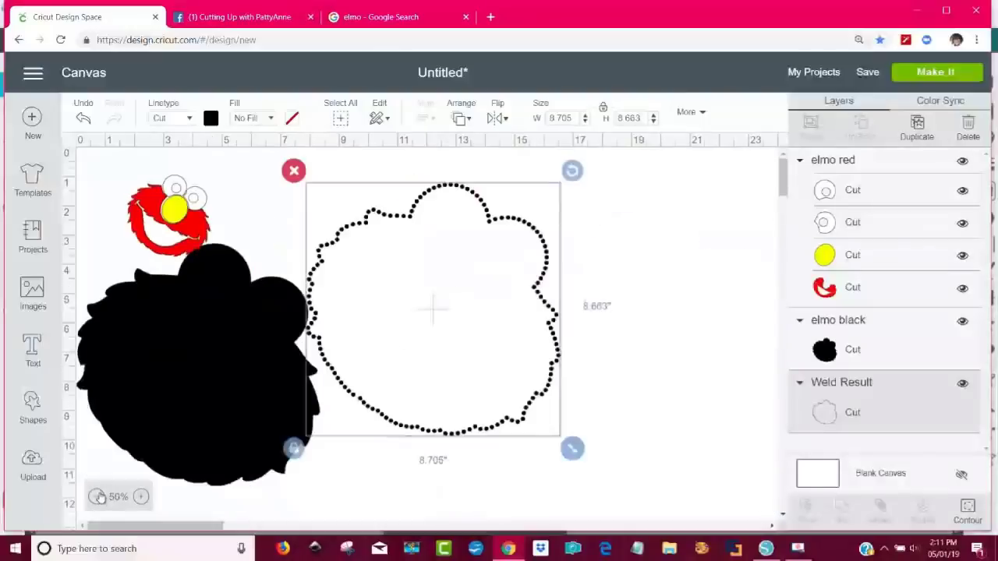
pyautogui.click(261, 399)
pyautogui.moveTo(261, 399); pyautogui.dragTo(434, 343)
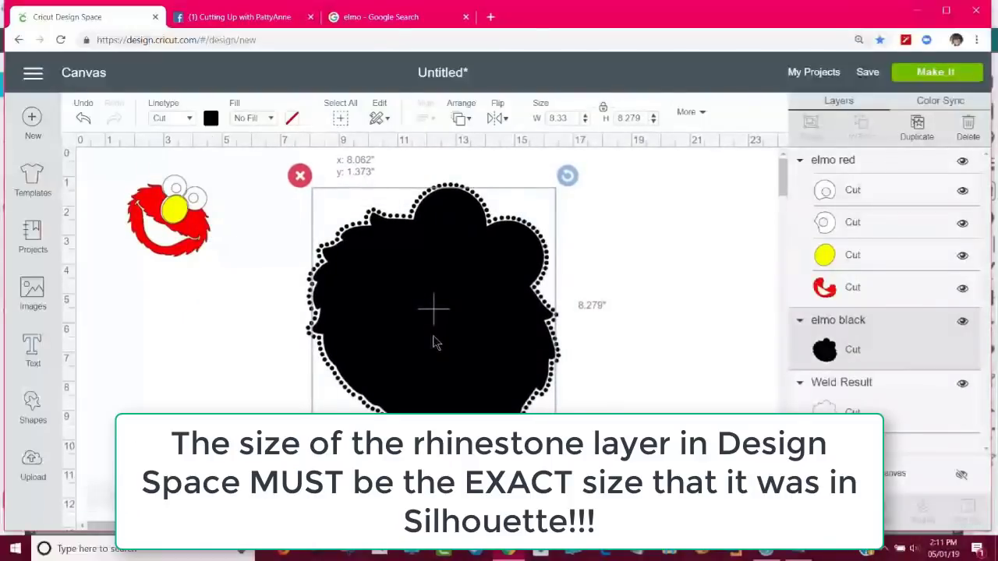
# - Scale the red face freehand to about 8.3 inches wide and fit it over the black backing inside the rhinestone outline
pyautogui.click(198, 243)
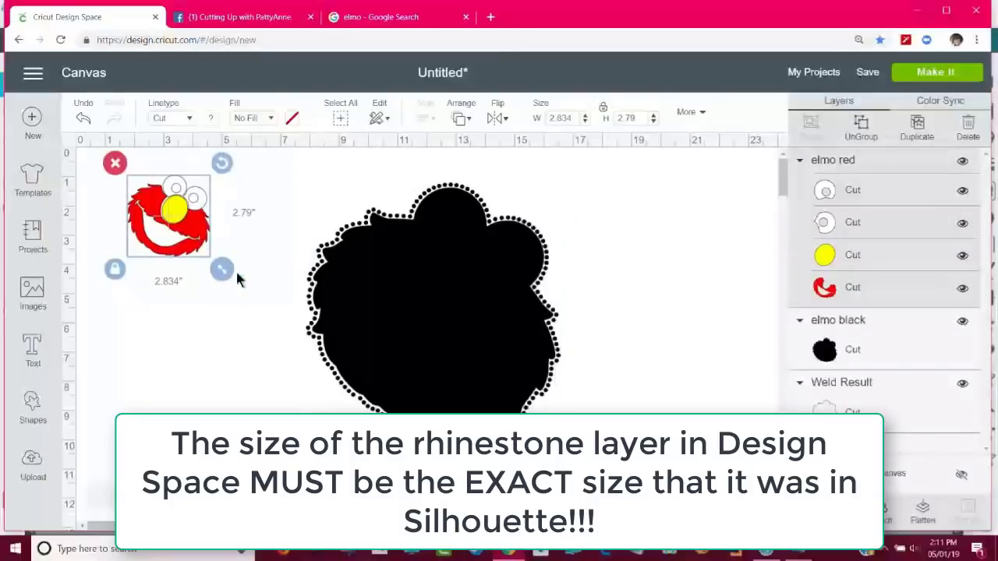
pyautogui.moveTo(223, 270); pyautogui.dragTo(296, 338)
pyautogui.moveTo(289, 276); pyautogui.dragTo(505, 314)
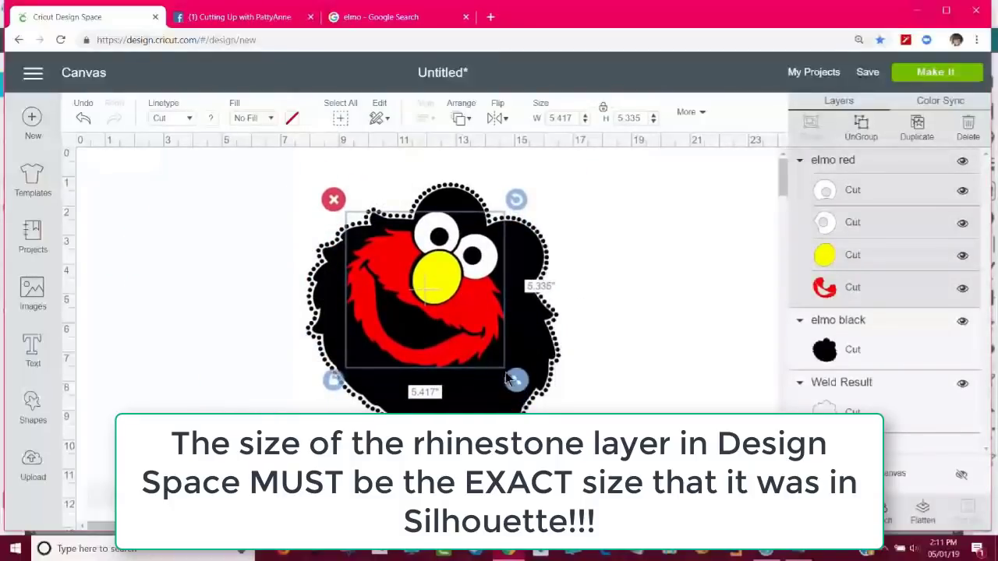
pyautogui.moveTo(515, 379); pyautogui.dragTo(624, 489)
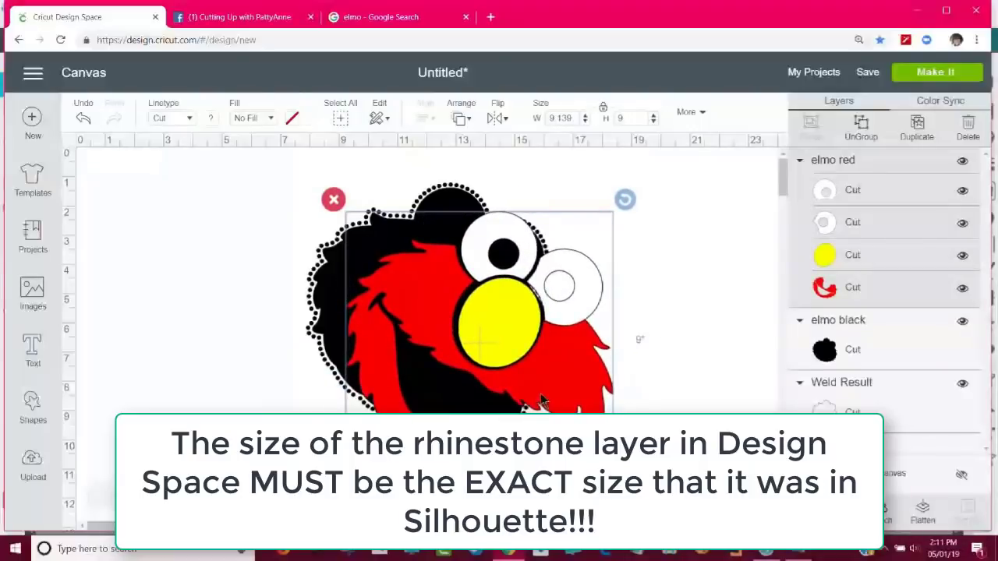
pyautogui.moveTo(544, 401); pyautogui.dragTo(522, 393)
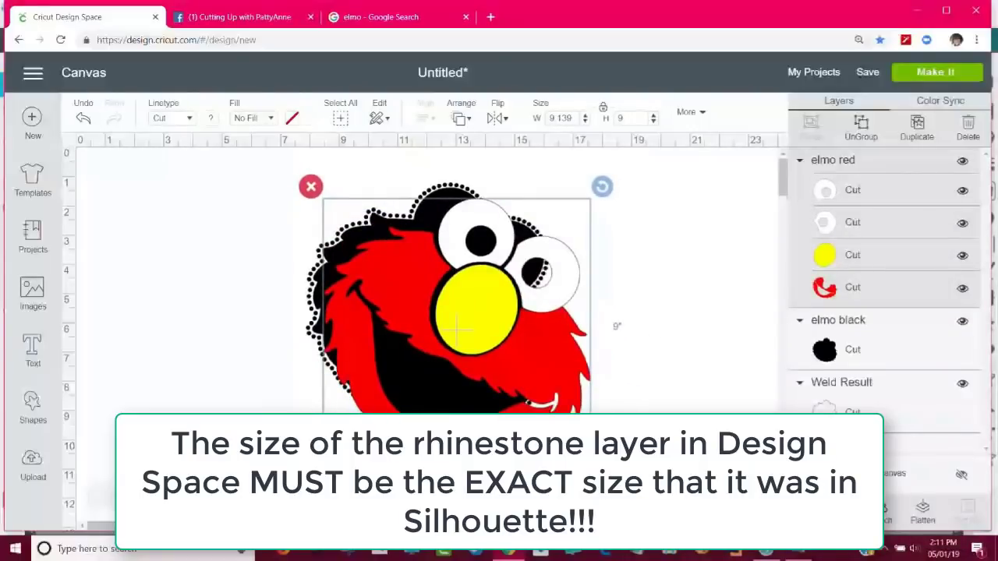
pyautogui.moveTo(602, 475); pyautogui.dragTo(577, 450)
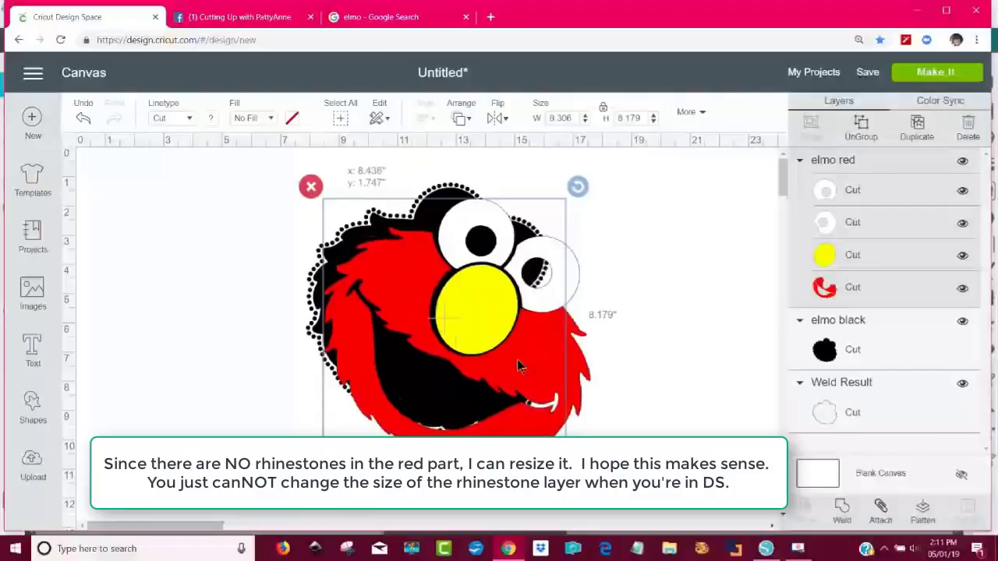
pyautogui.moveTo(516, 362)
pyautogui.mouseDown()
pyautogui.moveTo(509, 346)
pyautogui.moveTo(508, 361)
pyautogui.mouseUp()
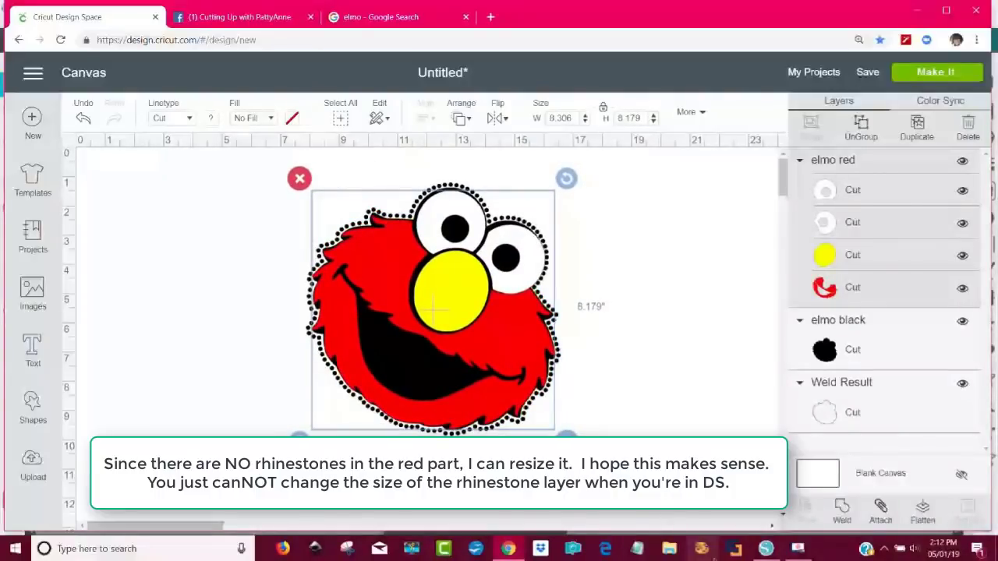
# - Switch to Silhouette Studio, move the red face pieces off the black backing, and check their original size
pyautogui.click(766, 549)
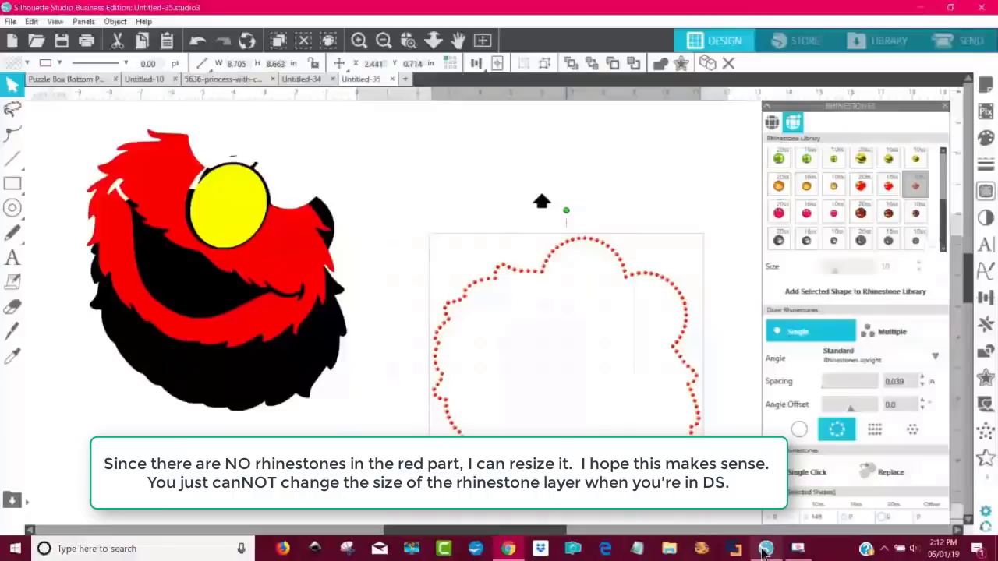
pyautogui.click(265, 271)
pyautogui.moveTo(265, 271); pyautogui.dragTo(383, 374)
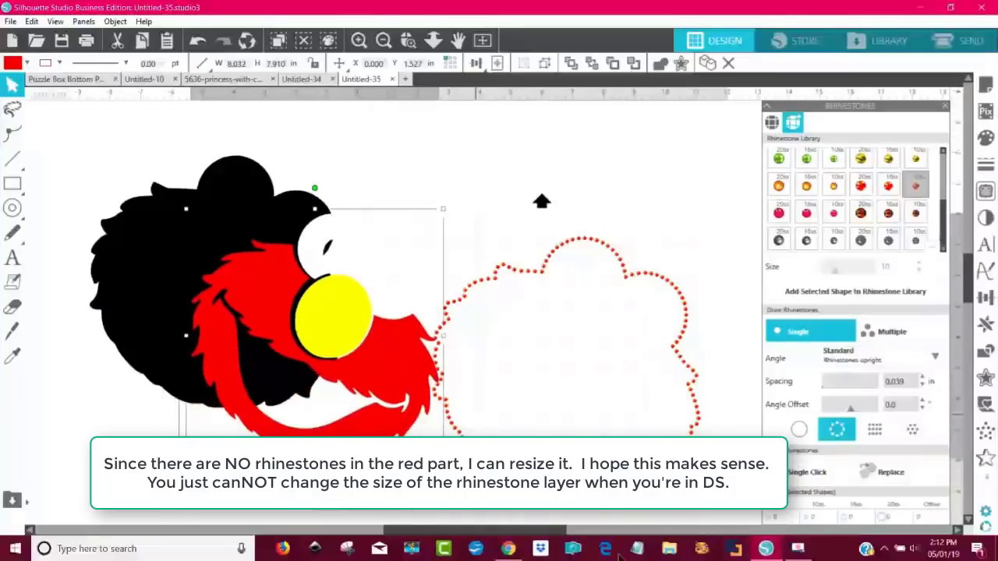
# - Return to Cricut Design Space and move the red face group off the black backing to the empty area beside it
pyautogui.click(508, 549)
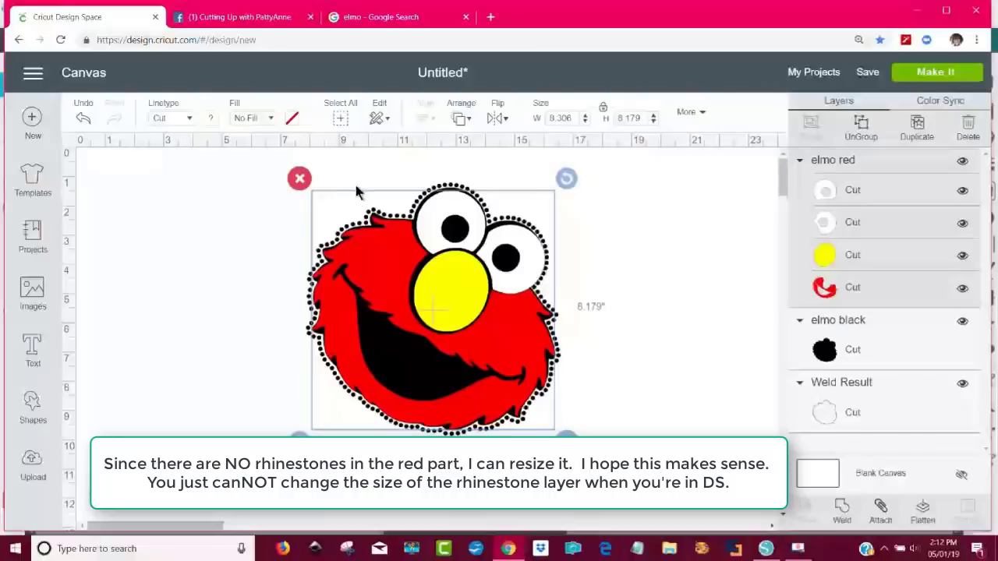
pyautogui.moveTo(400, 255); pyautogui.dragTo(248, 290)
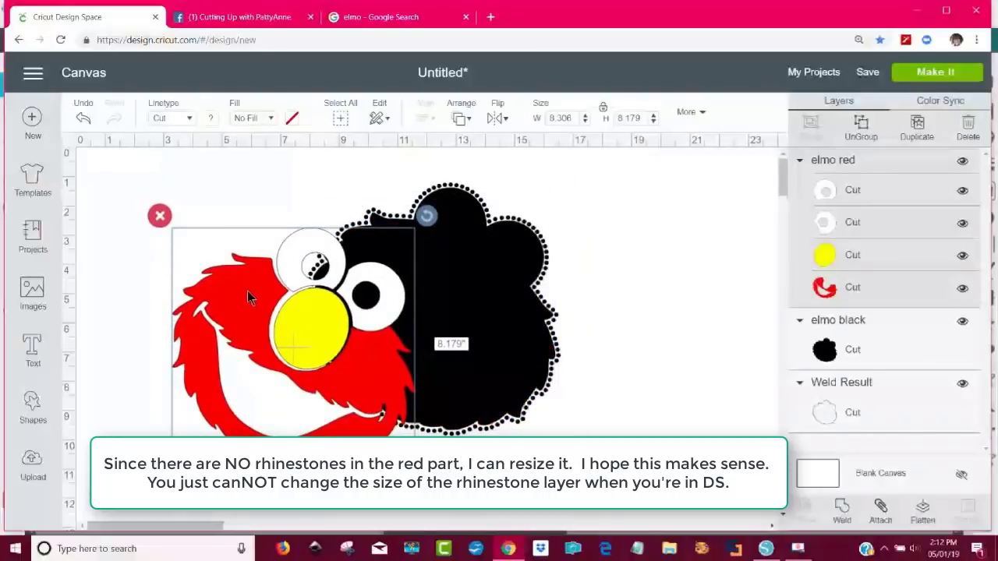
pyautogui.click(229, 206)
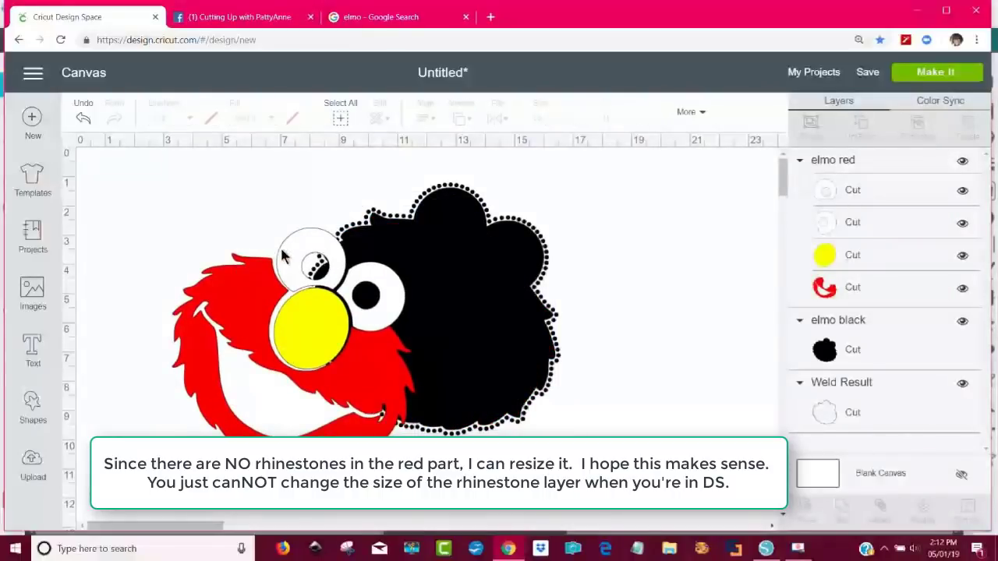
pyautogui.click(256, 258)
pyautogui.moveTo(256, 258); pyautogui.dragTo(181, 241)
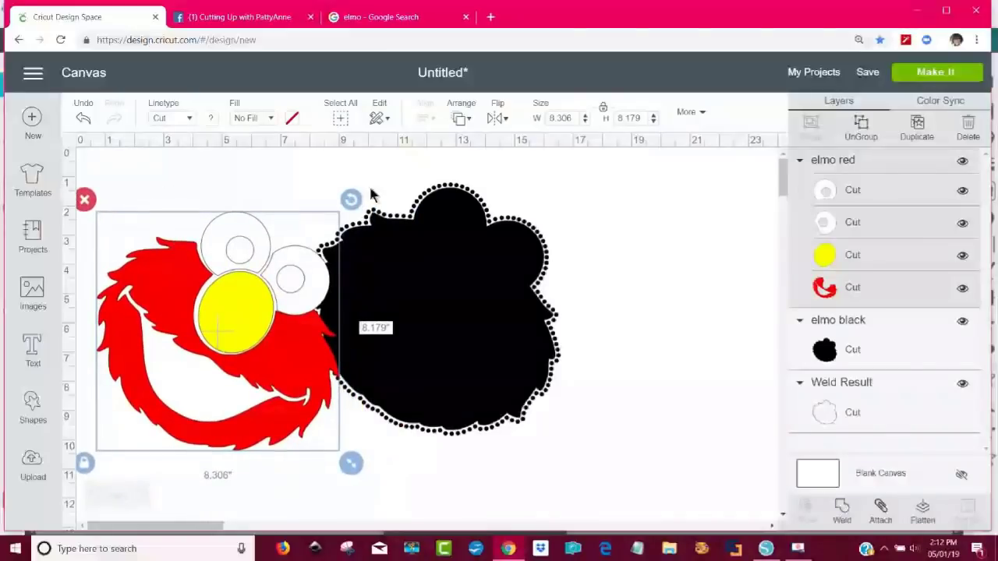
# - Set the red face group's width to 8.032 inches and center it over the black backing inside the rhinestone outline
pyautogui.click(574, 118)
pyautogui.press('BackSpace')
pyautogui.press('BackSpace')
pyautogui.press('BackSpace')
pyautogui.press('BackSpace')
pyautogui.write('.032')
pyautogui.press('Return')
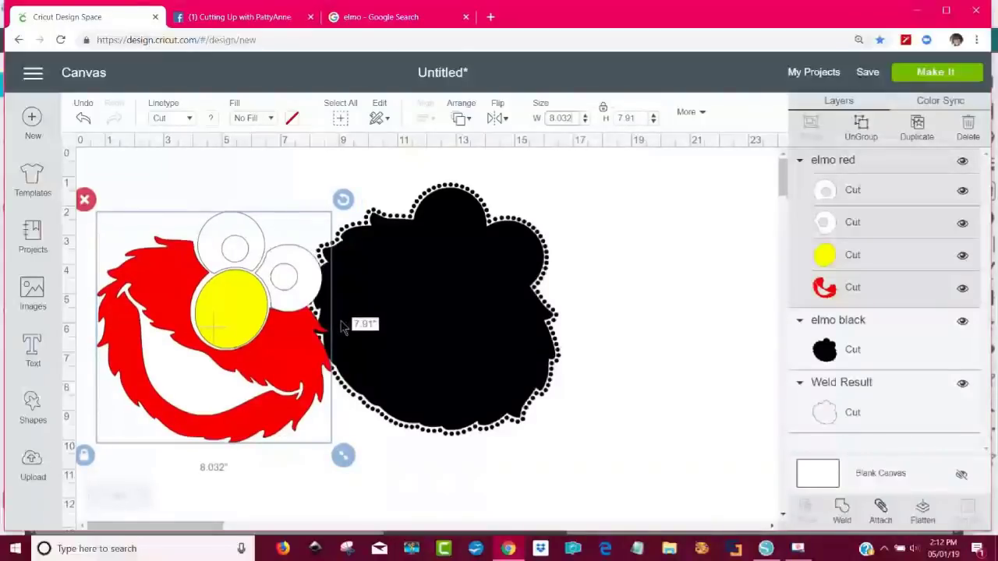
pyautogui.moveTo(299, 371); pyautogui.dragTo(518, 353)
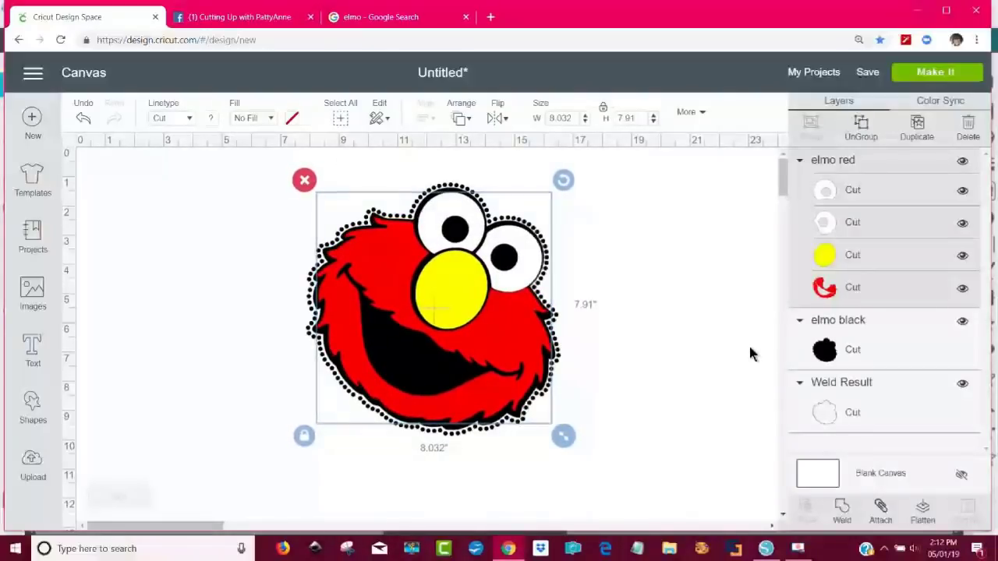
pyautogui.click(751, 352)
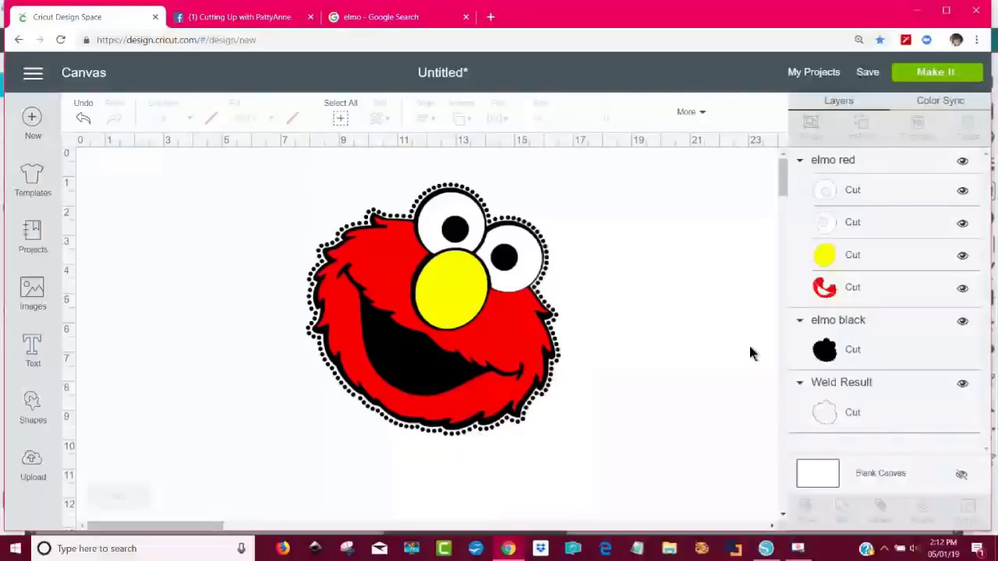
pyautogui.click(860, 195)
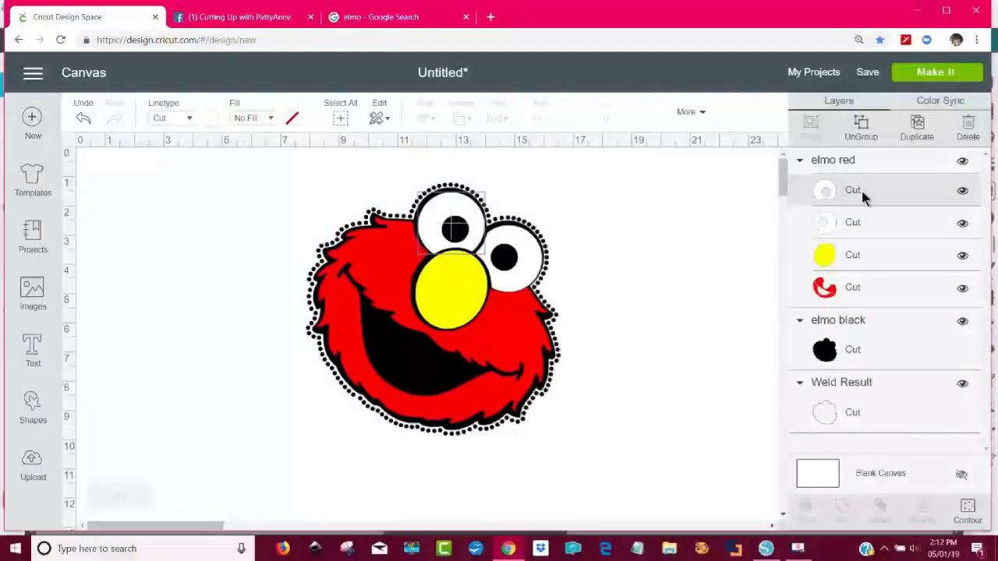
pyautogui.keyDown('shift'); pyautogui.click(878, 226); pyautogui.keyUp('shift')
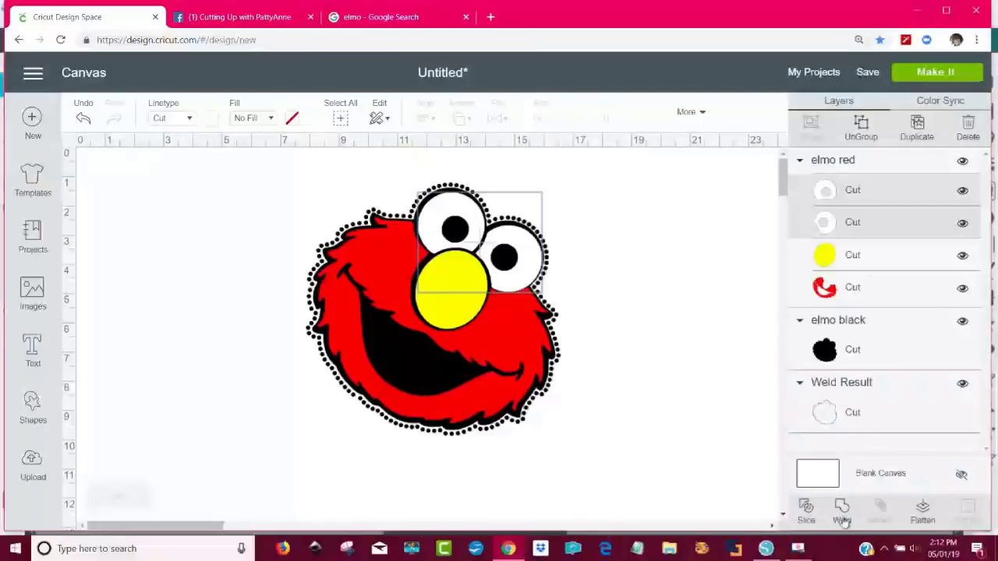
pyautogui.click(728, 341)
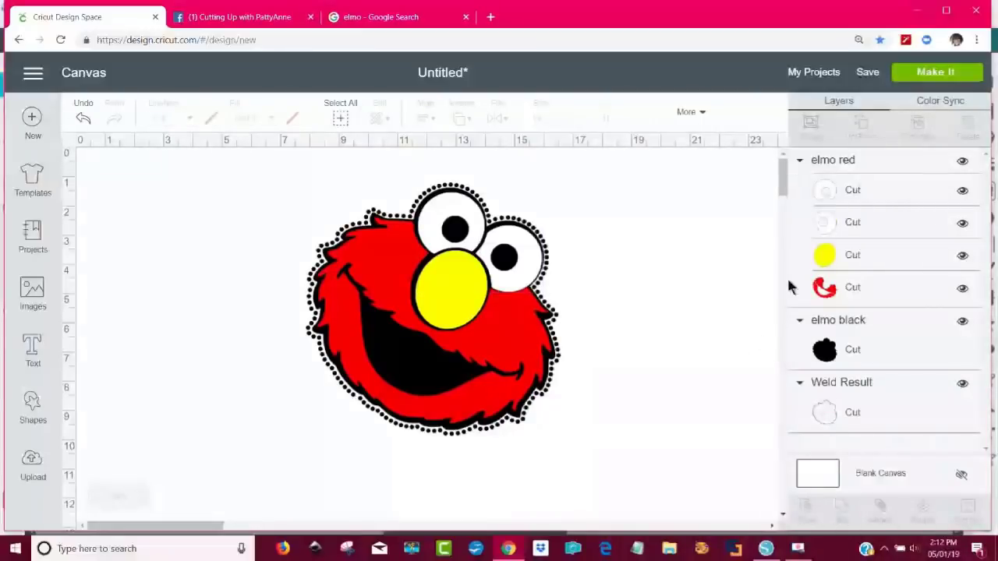
pyautogui.click(830, 222)
pyautogui.click(842, 190)
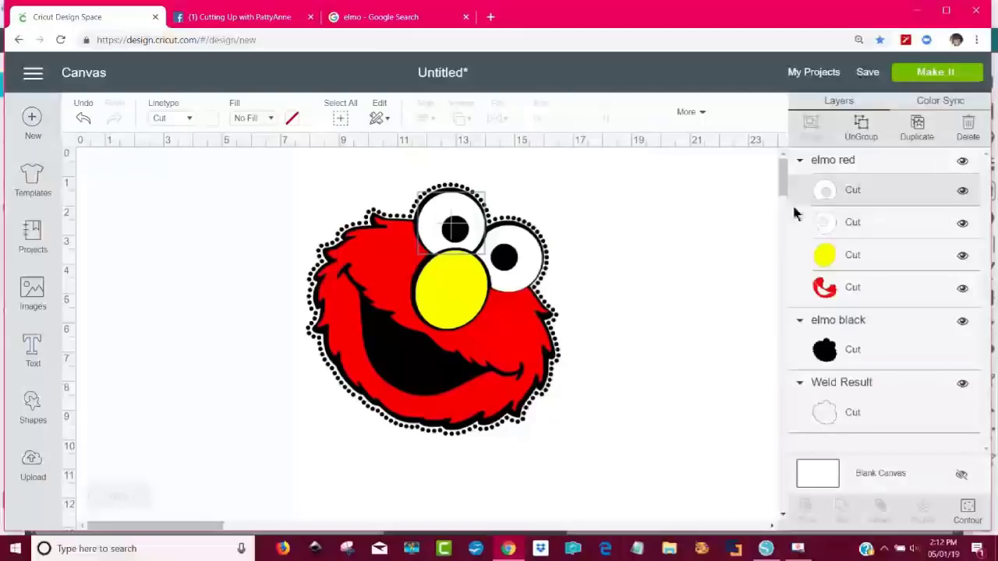
# - Move the red face group off the black backing and ungroup it into separate pieces
pyautogui.click(514, 299)
pyautogui.moveTo(511, 303); pyautogui.dragTo(682, 330)
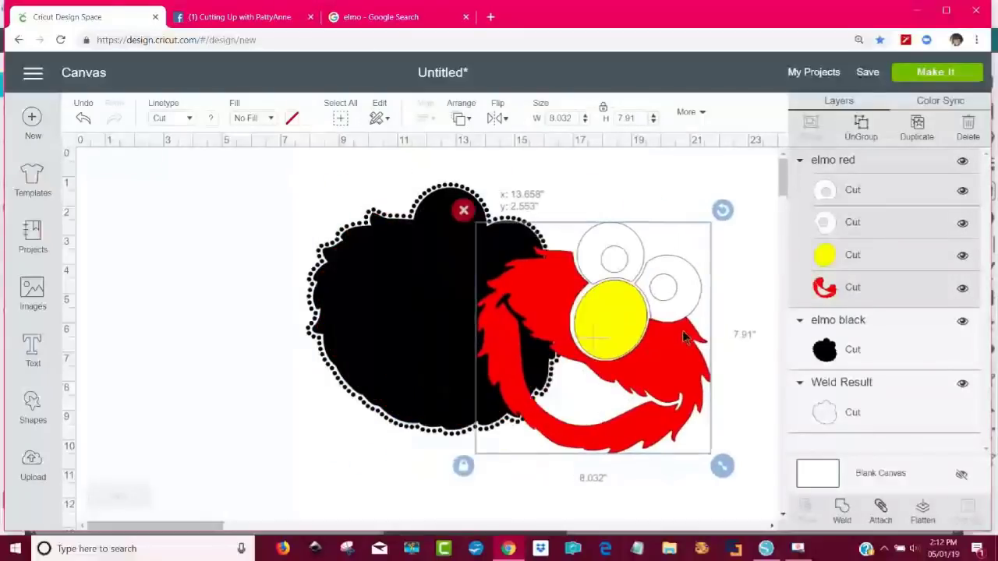
pyautogui.click(864, 128)
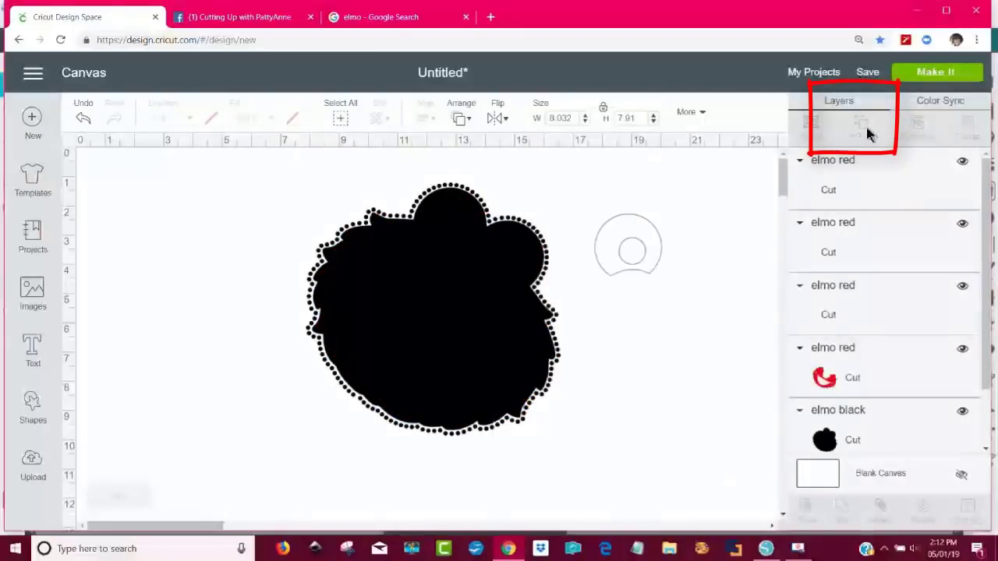
# - Attach the two white eye pieces to each other and move the red fur piece back over the black backing
pyautogui.click(848, 191)
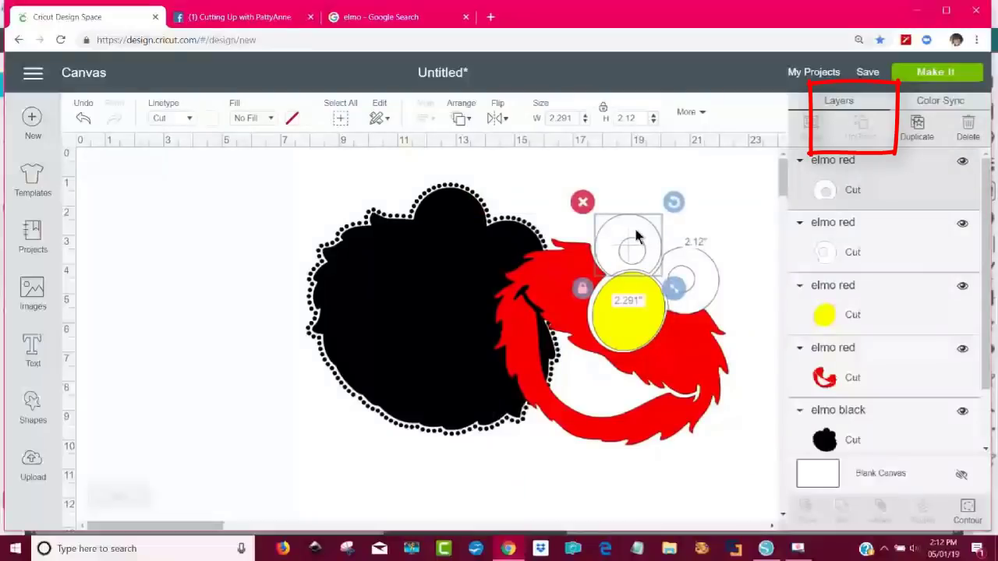
pyautogui.keyDown('shift'); pyautogui.click(687, 265); pyautogui.keyUp('shift')
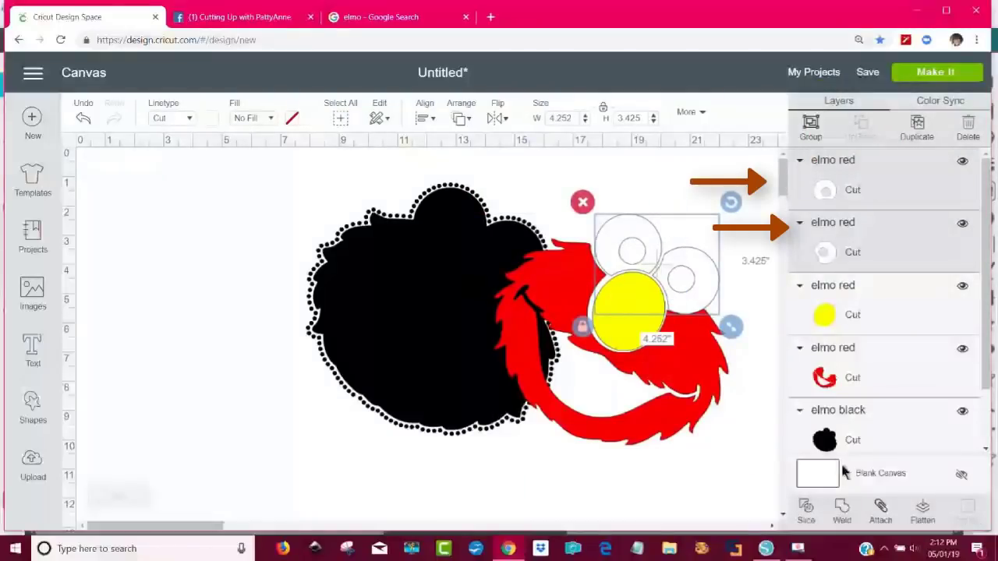
pyautogui.click(881, 511)
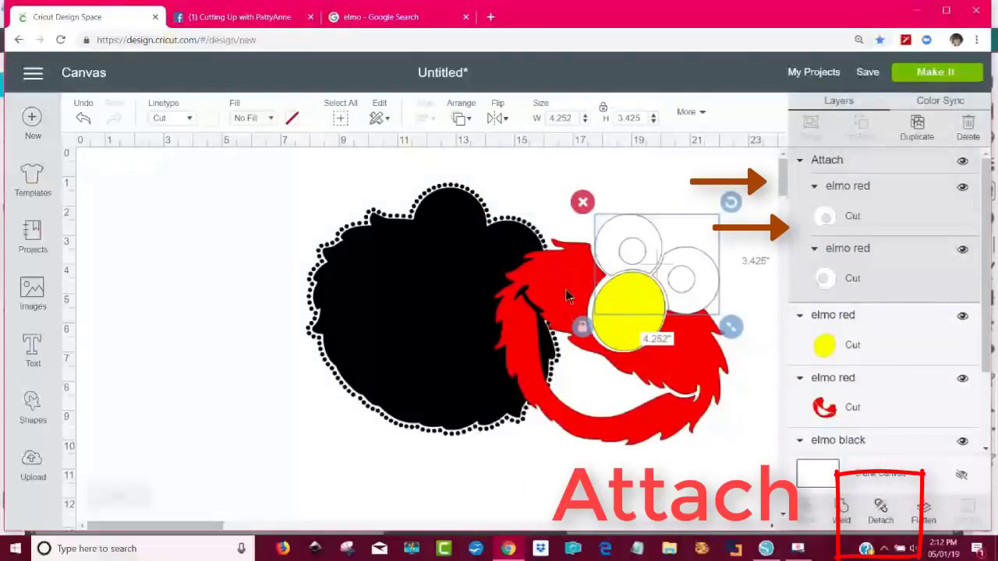
pyautogui.click(566, 296)
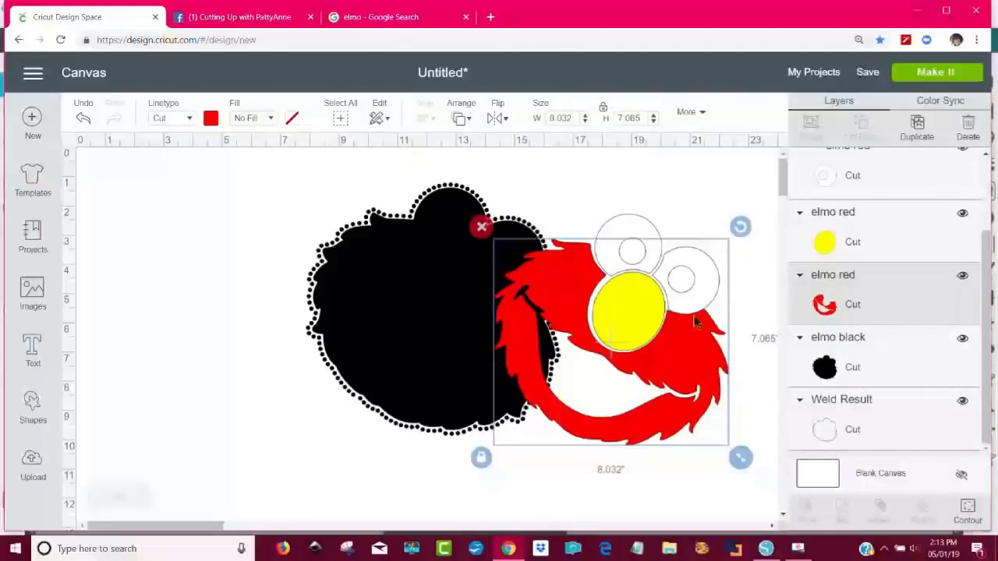
pyautogui.moveTo(570, 290); pyautogui.dragTo(395, 267)
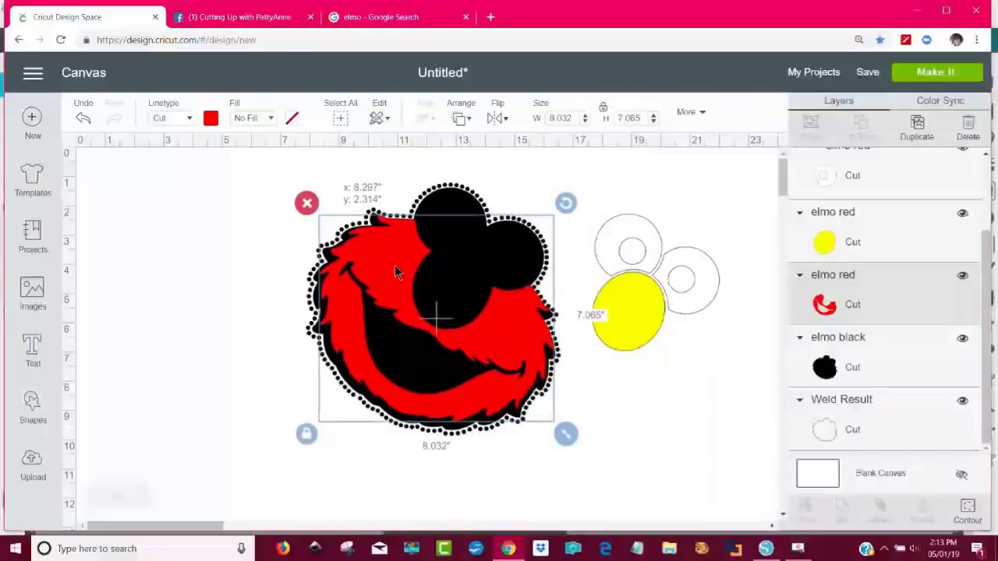
# - Send the project to the cutting mat preview and examine how the rhinestone outline is laid out on the second mat
pyautogui.click(928, 69)
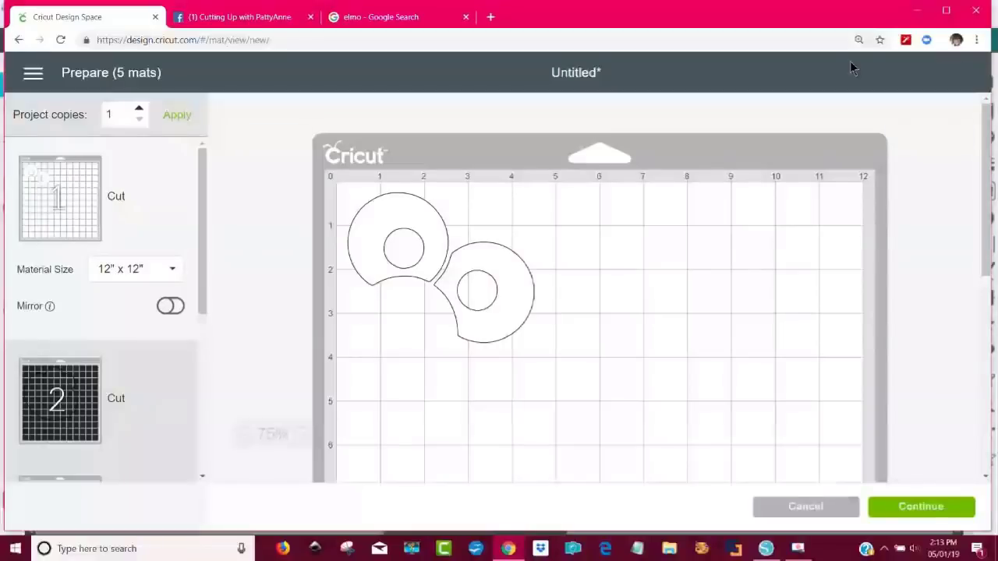
pyautogui.click(50, 393)
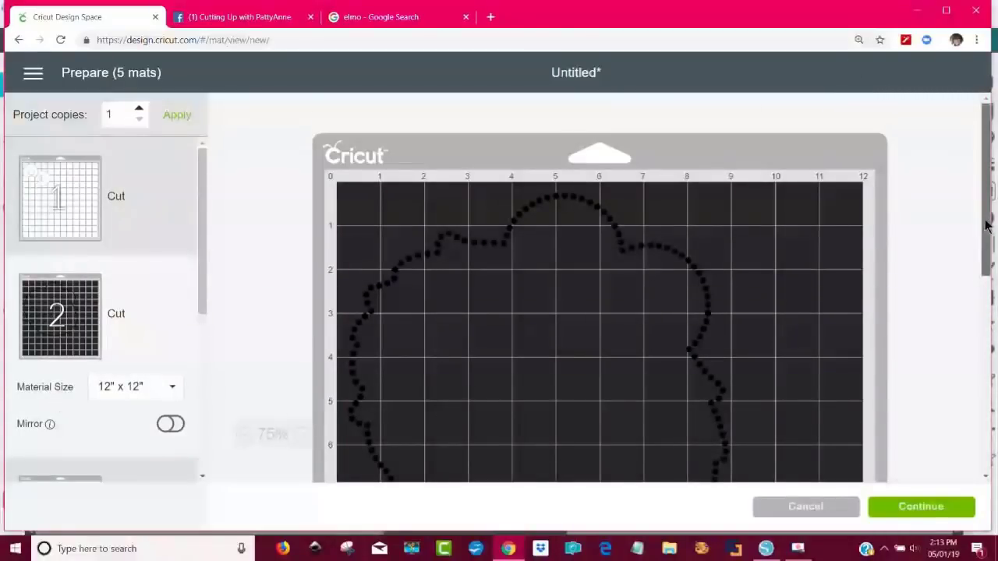
pyautogui.moveTo(985, 225); pyautogui.dragTo(994, 247)
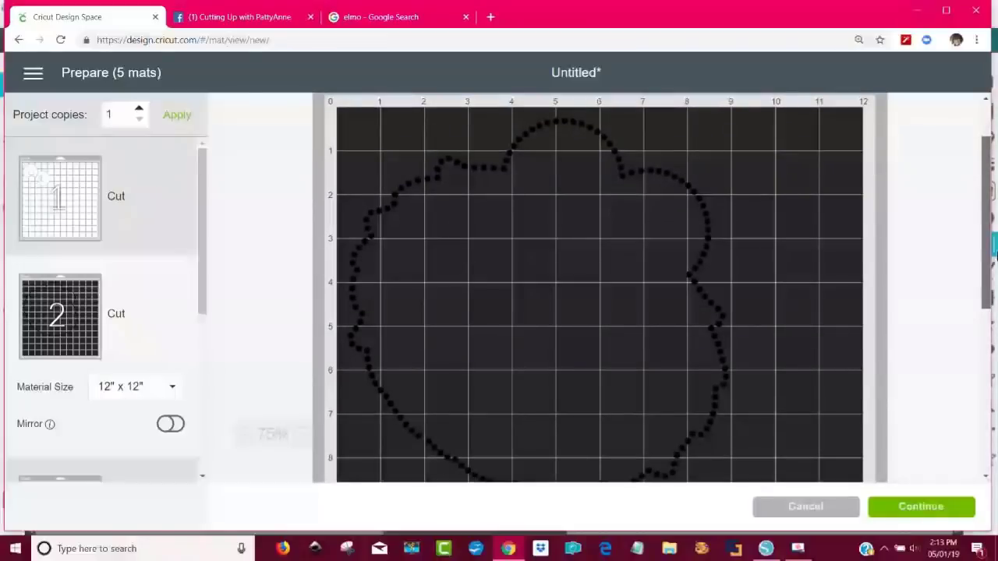